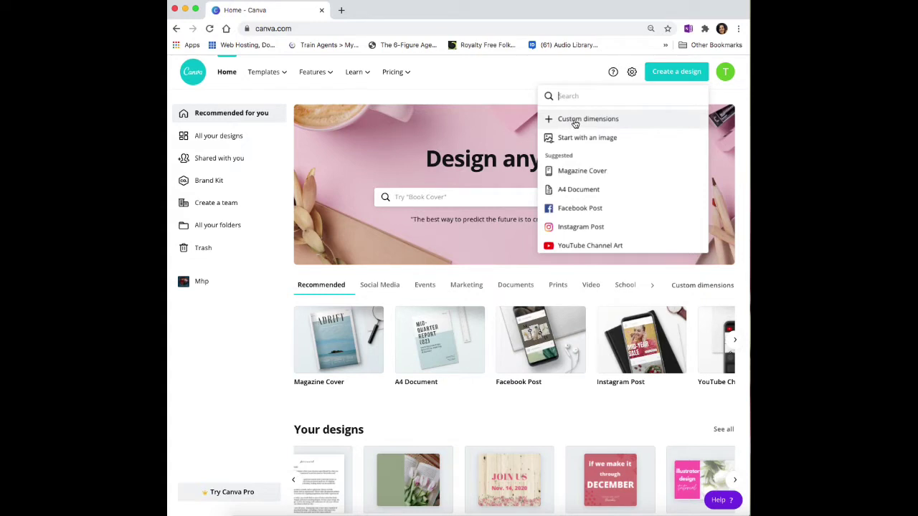
Create a new blank design with custom dimensions of 9 × 16 inches
left_click(575, 122)
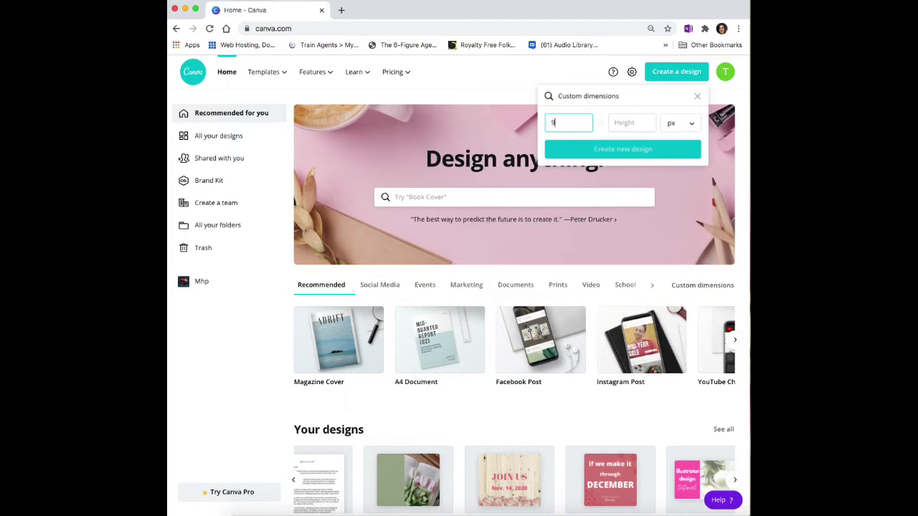
left_click(630, 122)
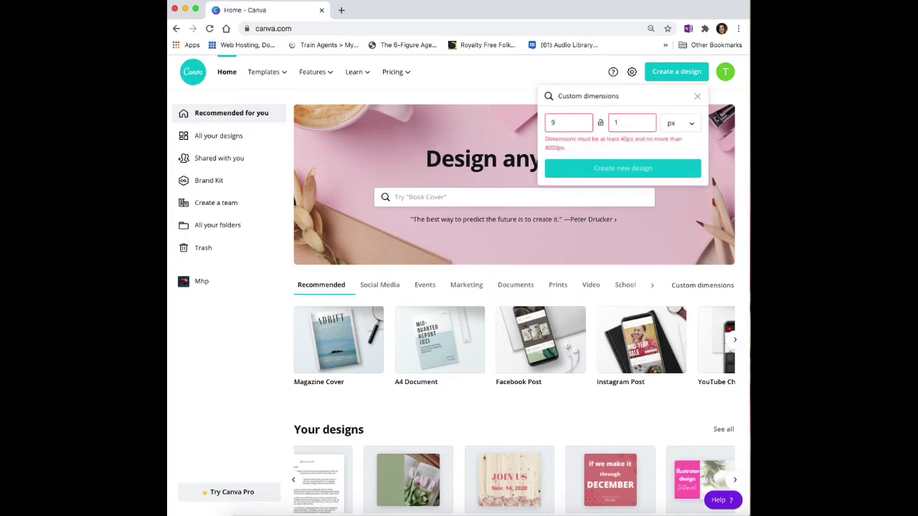
left_click(684, 122)
left_click(677, 145)
left_click(575, 122)
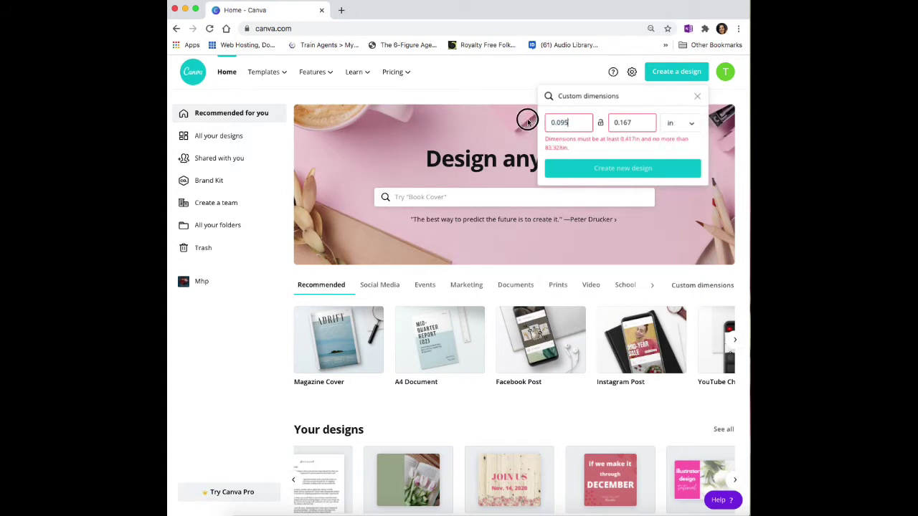
left_click_drag(573, 123, 538, 124)
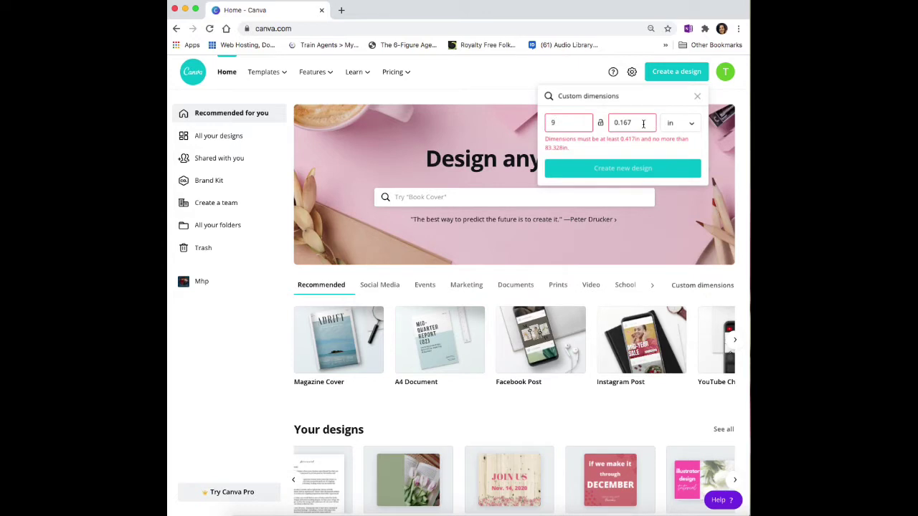
left_click_drag(643, 123, 601, 123)
type("16")
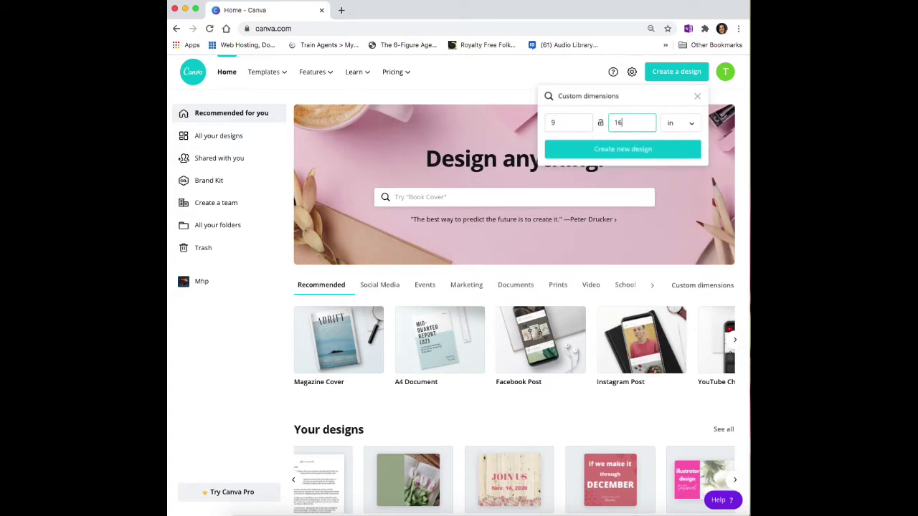
left_click(625, 149)
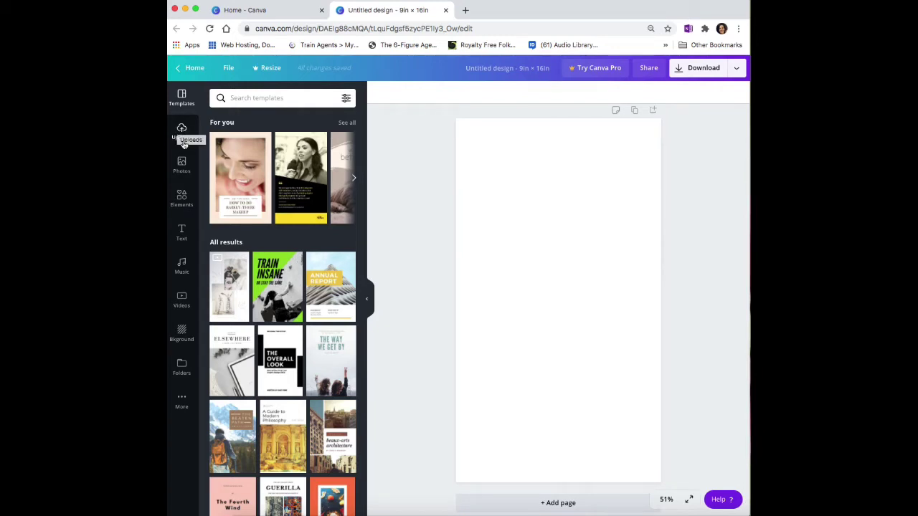
Add the "GOAL Getter" font combination to the page and move it slightly below the centre
left_click(182, 232)
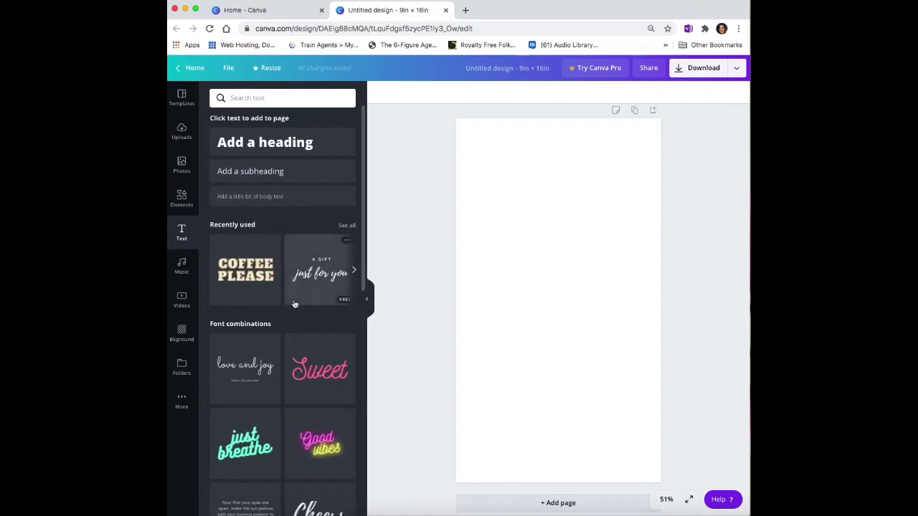
scroll(294, 303, "down", 4)
scroll(294, 303, "down", 4)
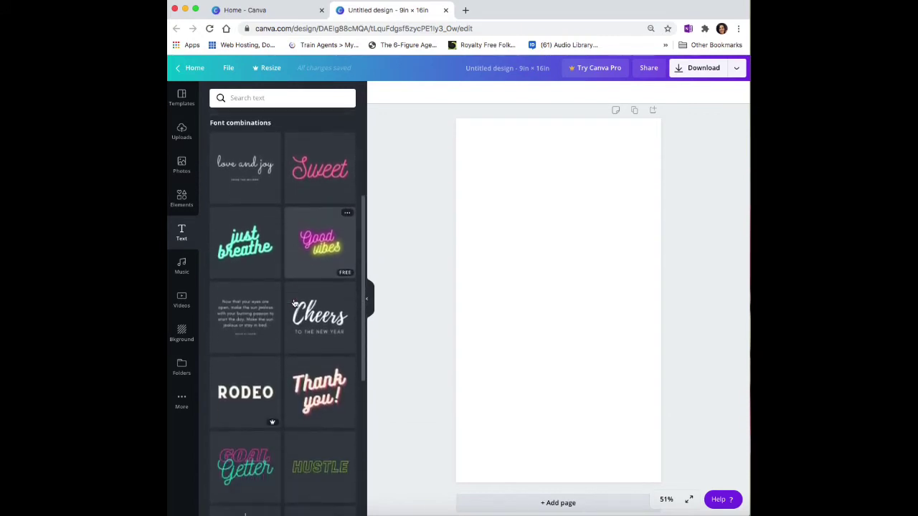
scroll(294, 303, "down", 1)
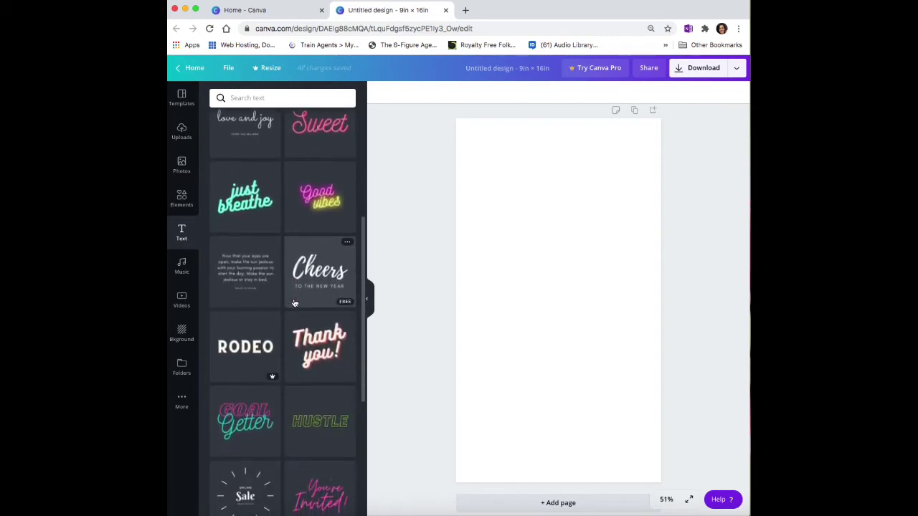
scroll(294, 303, "down", 5)
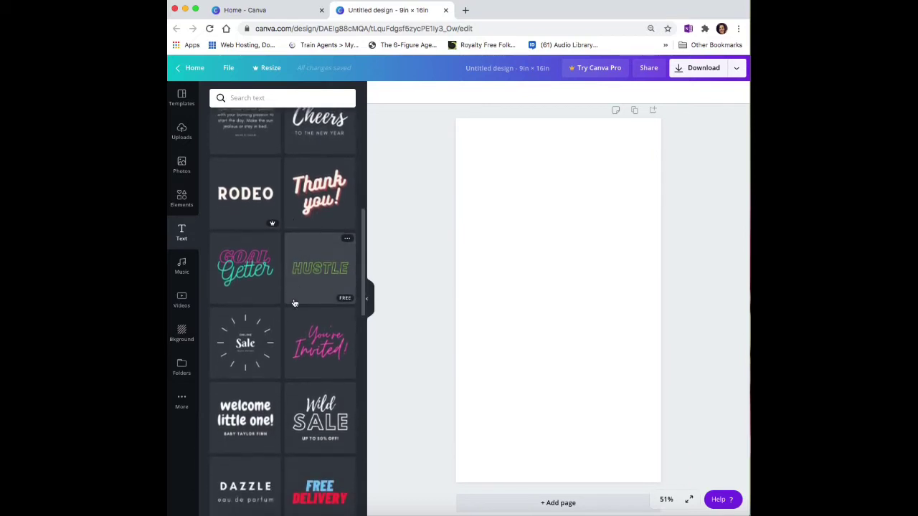
left_click(242, 280)
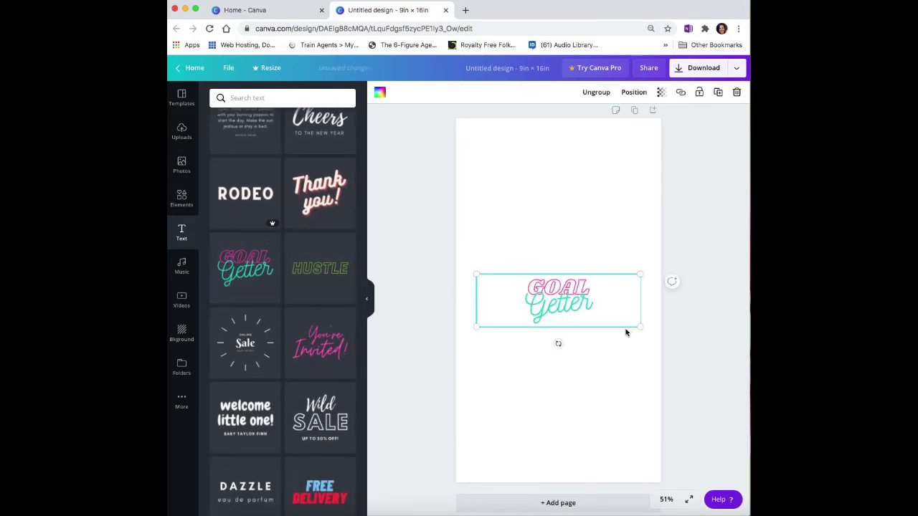
left_click(546, 313)
left_click_drag(559, 313, 559, 323)
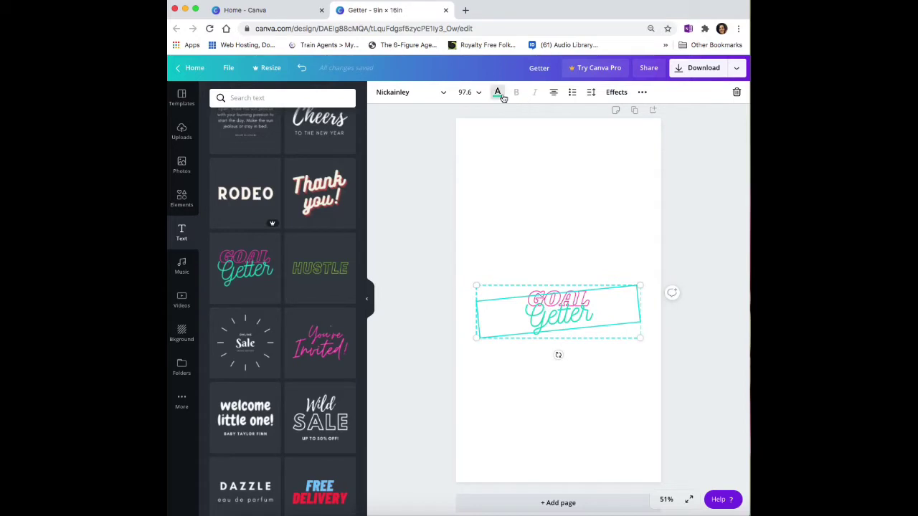
Insert the uploaded landscape photo of the coffee mug, pumpkin plate and notebook, enlarged to fill the page and shifted to show the pumpkins
left_click(182, 130)
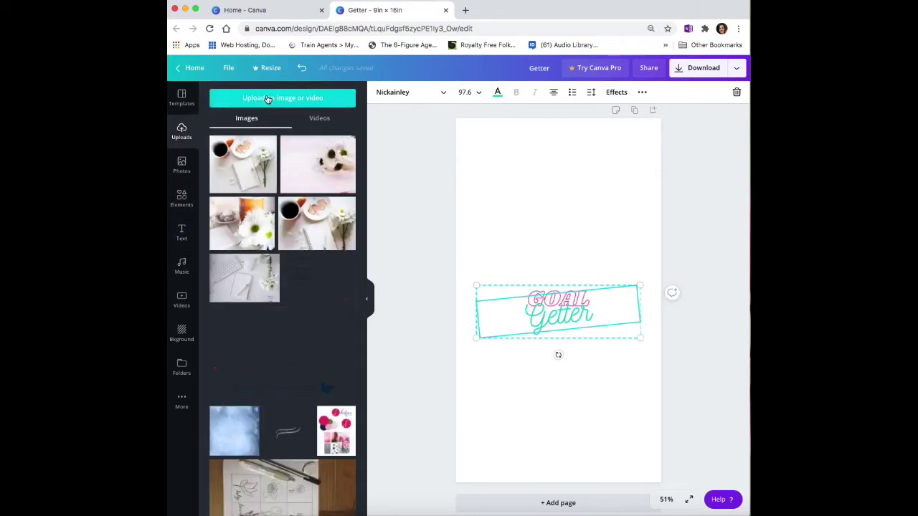
left_click(326, 236)
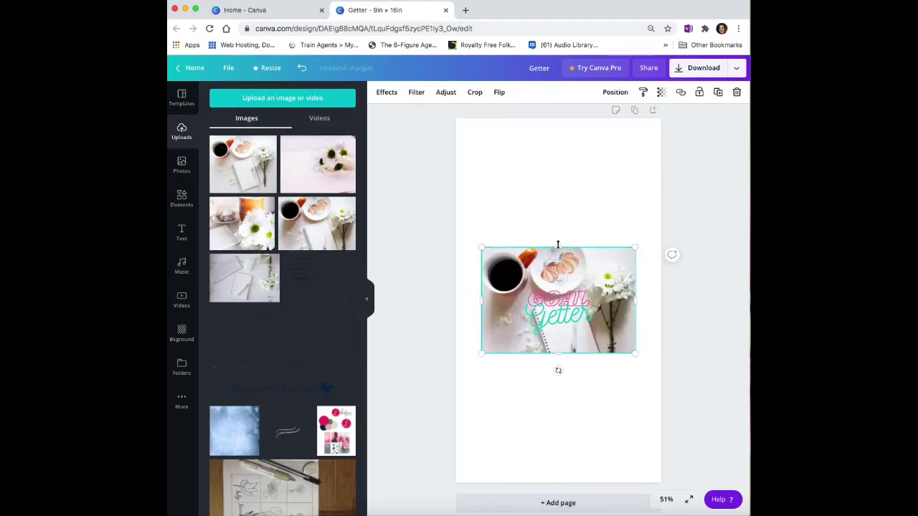
left_click_drag(558, 247, 559, 208)
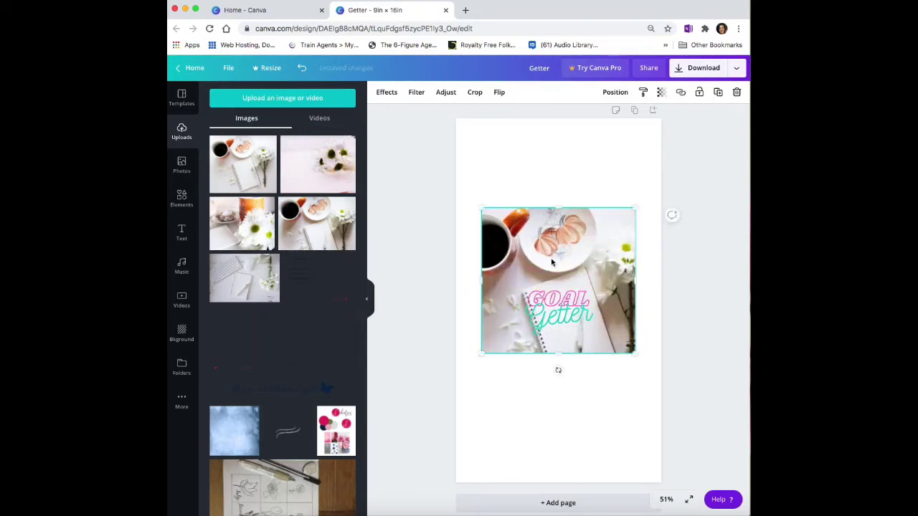
left_click_drag(553, 263, 529, 172)
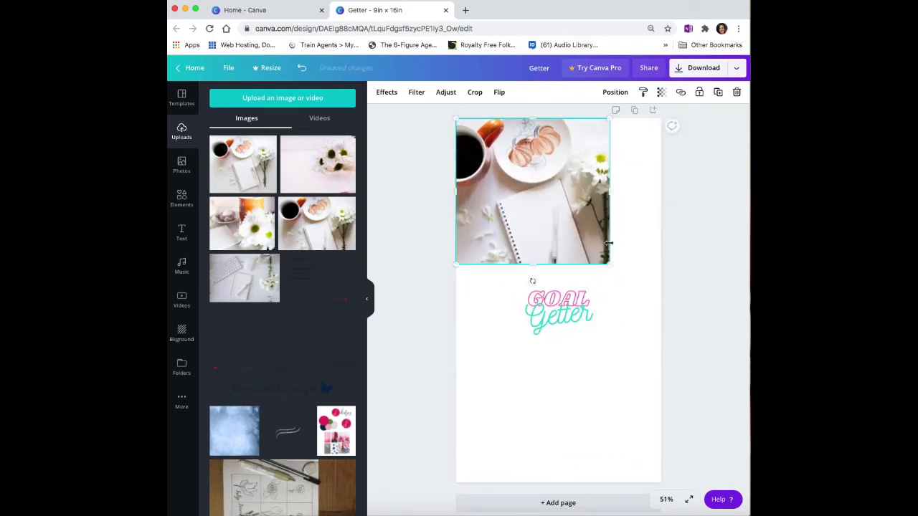
left_click_drag(609, 267, 750, 496)
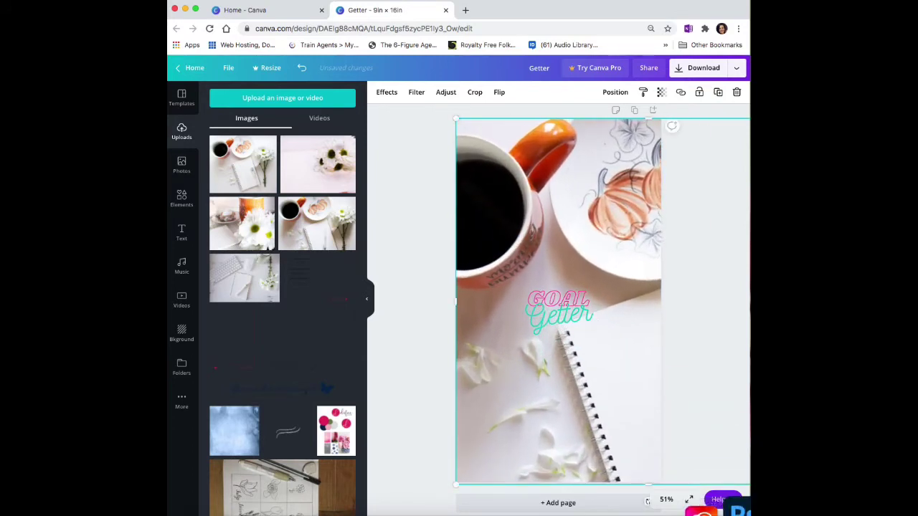
left_click_drag(602, 439, 557, 435)
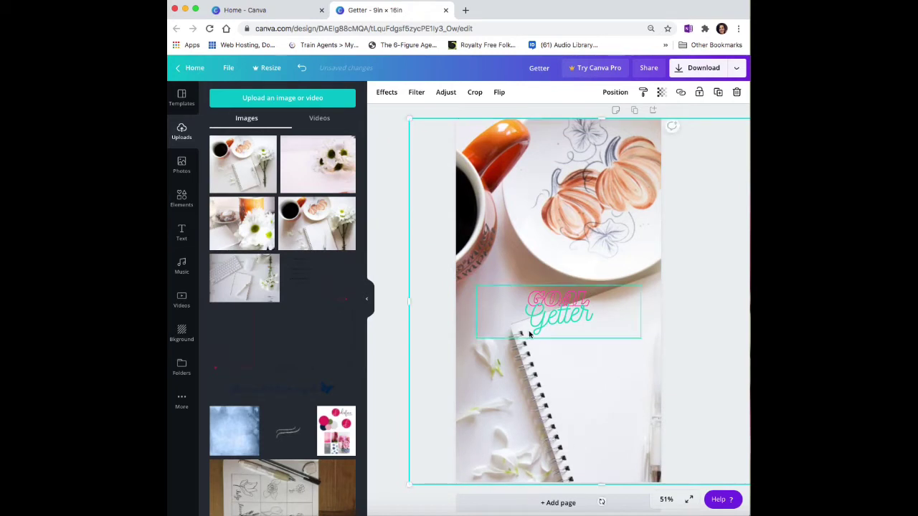
Recolour the word "Getter" gold and the word "GOAL" rust red using the photo's colours
left_click(534, 332)
left_click(498, 94)
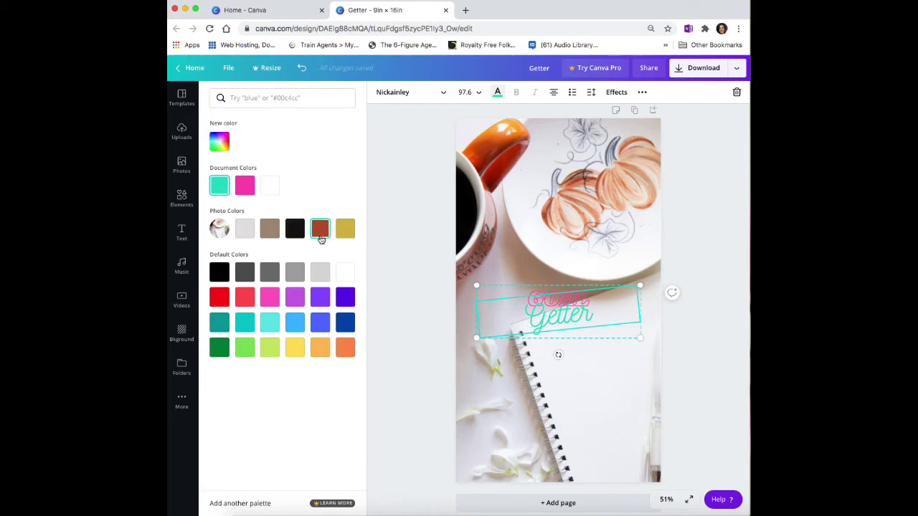
left_click(344, 240)
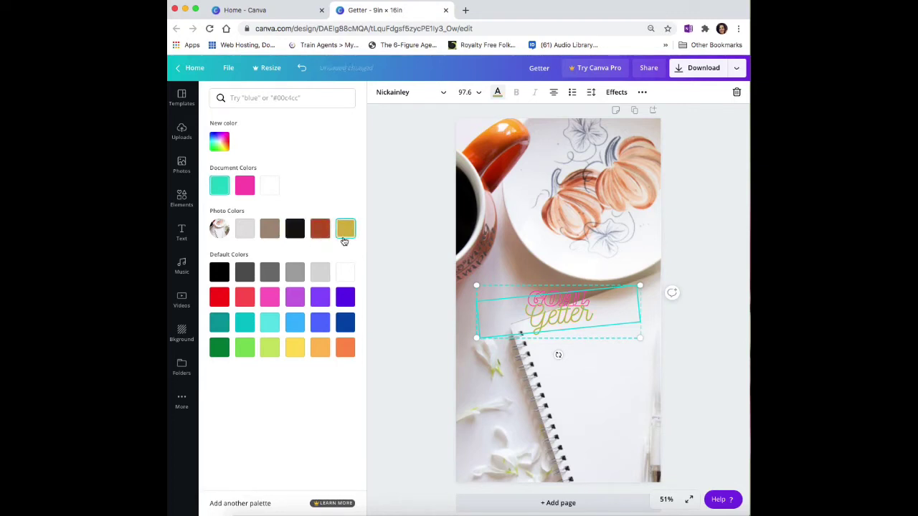
left_click(533, 297)
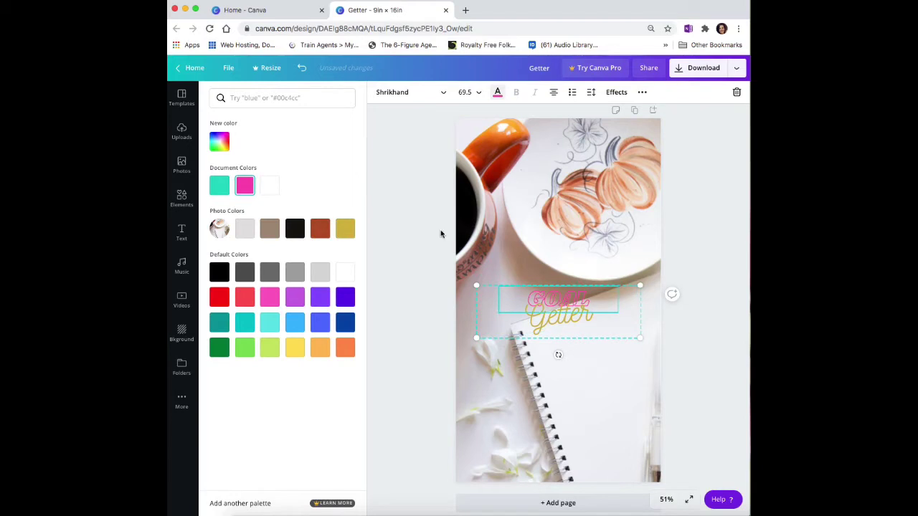
left_click(315, 237)
left_click(556, 306)
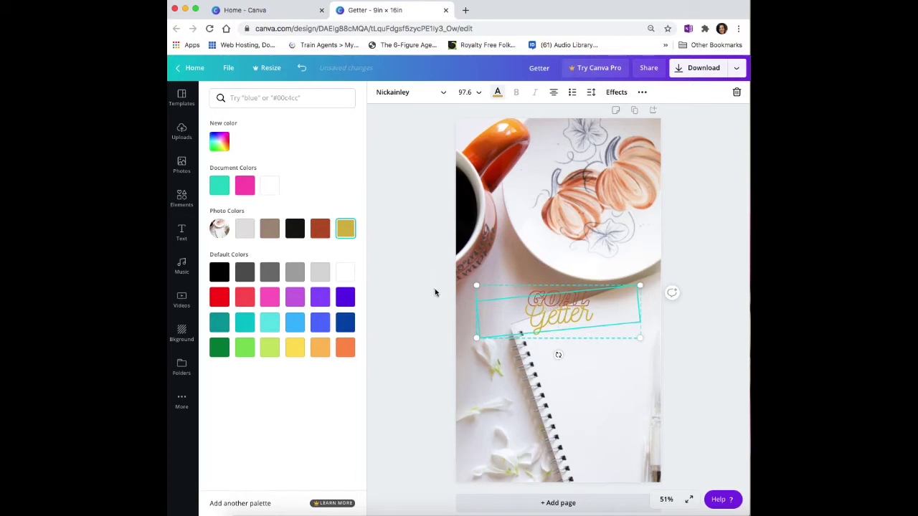
left_click(571, 322)
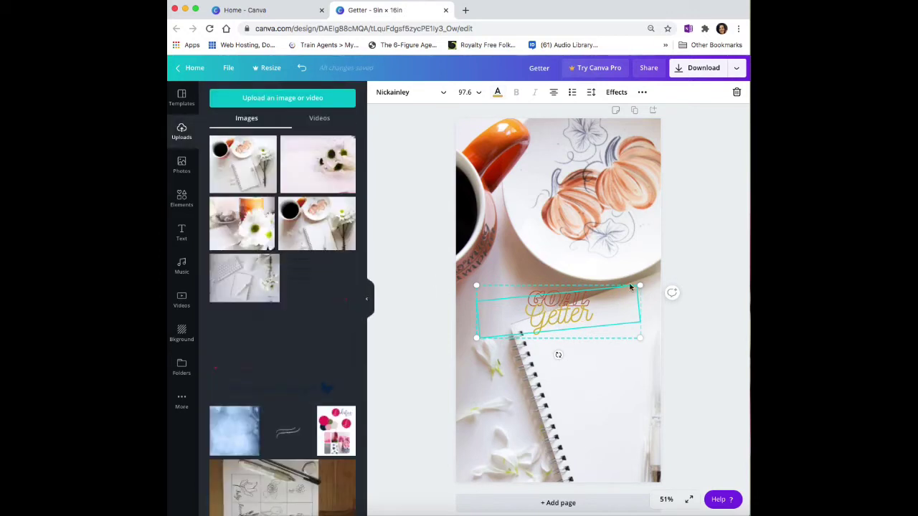
Enlarge the "GOAL Getter" text group and reposition it around the middle of the page
left_click_drag(639, 286, 742, 238)
left_click_drag(612, 316, 514, 358)
left_click(574, 364)
Try the Afterglow and Solar filters on the background photo and reset its filter to None
left_click(552, 257)
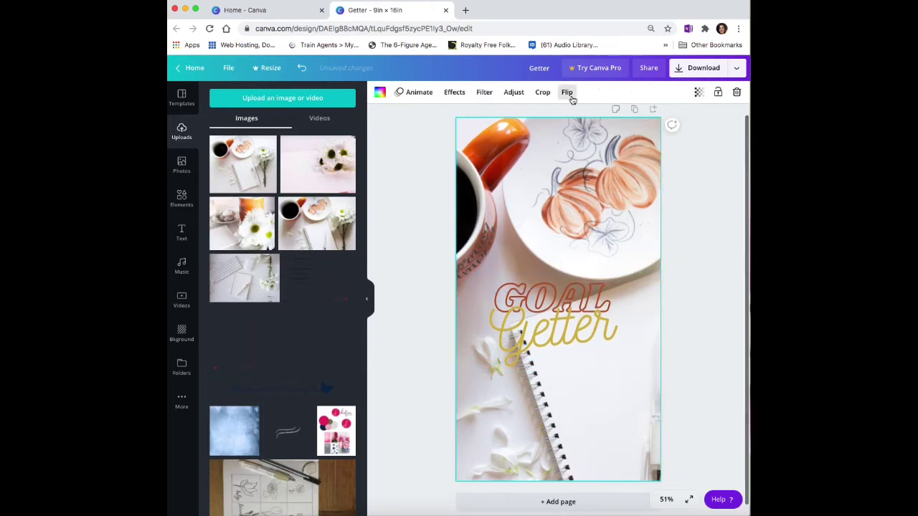
left_click(483, 92)
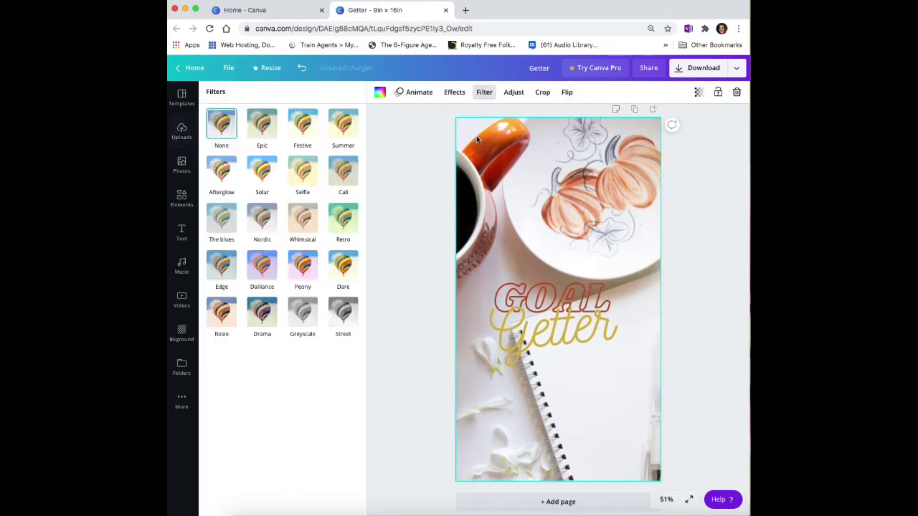
left_click(224, 187)
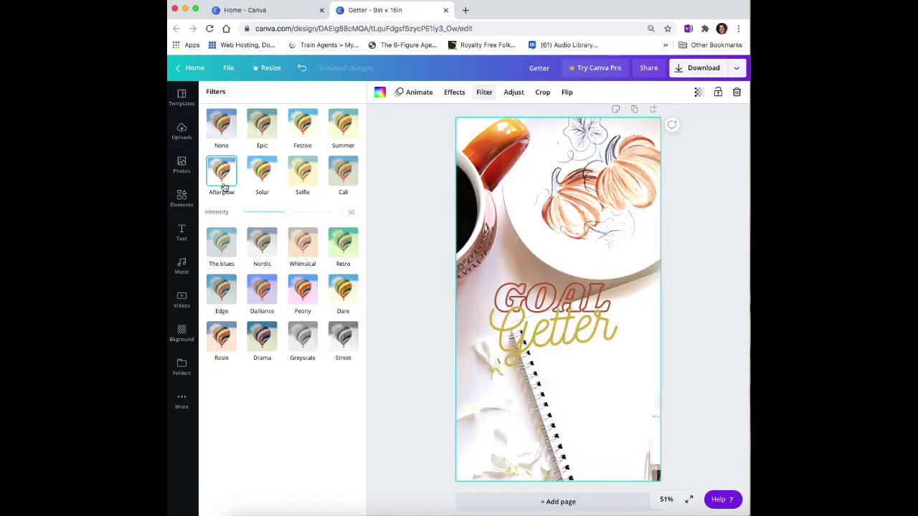
left_click(261, 163)
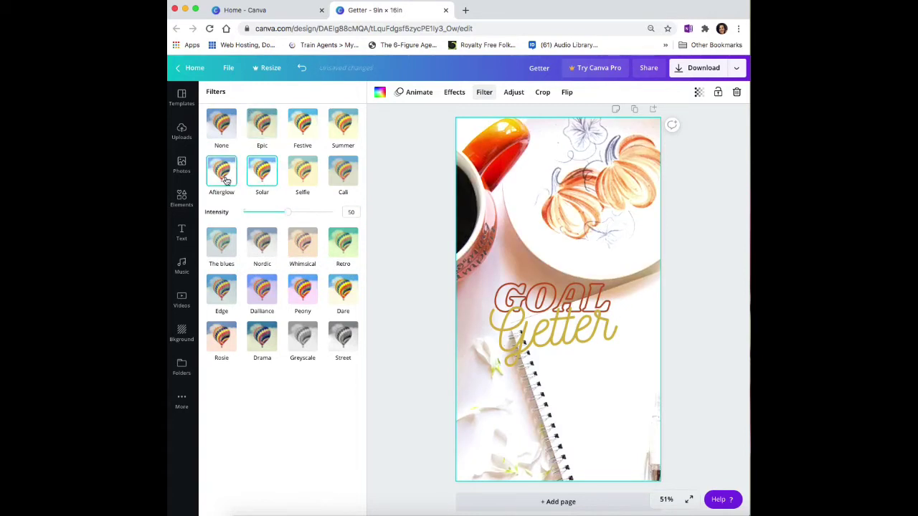
left_click(221, 126)
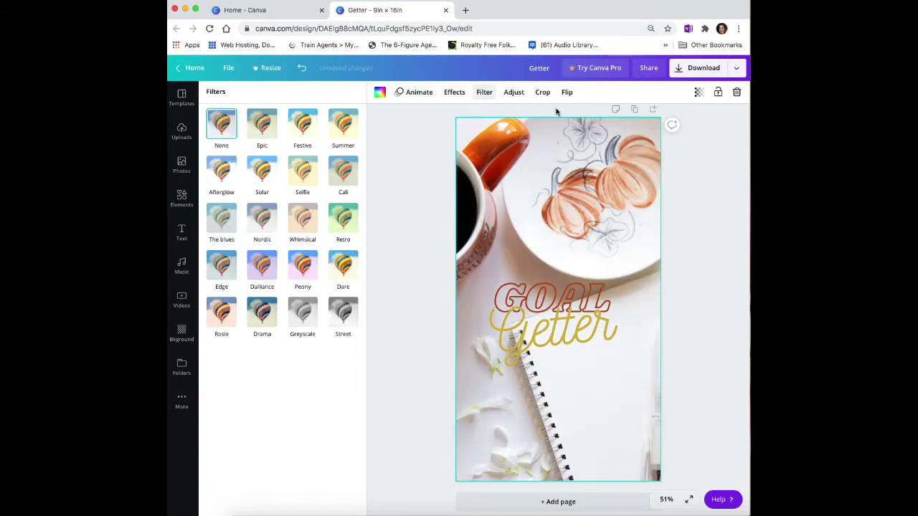
left_click(431, 133)
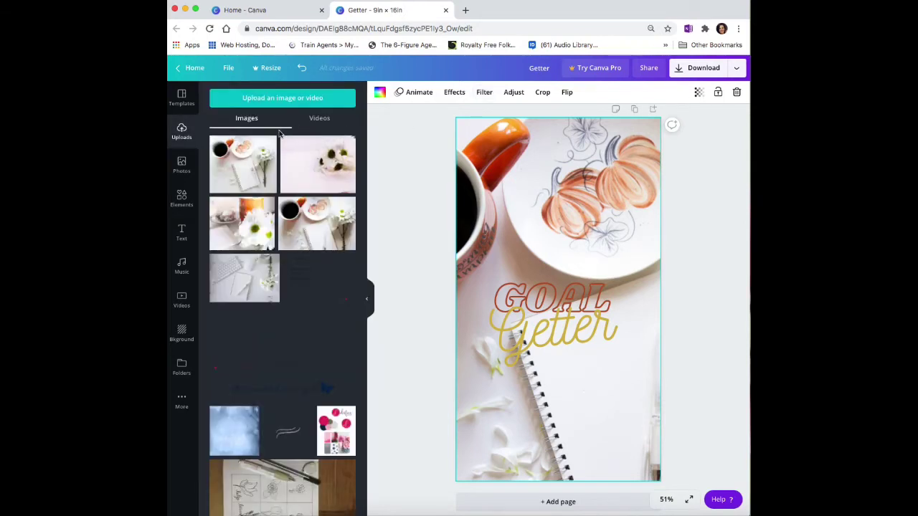
Add a square shape over the photo and stretch it upward to the page's top edge
left_click(182, 199)
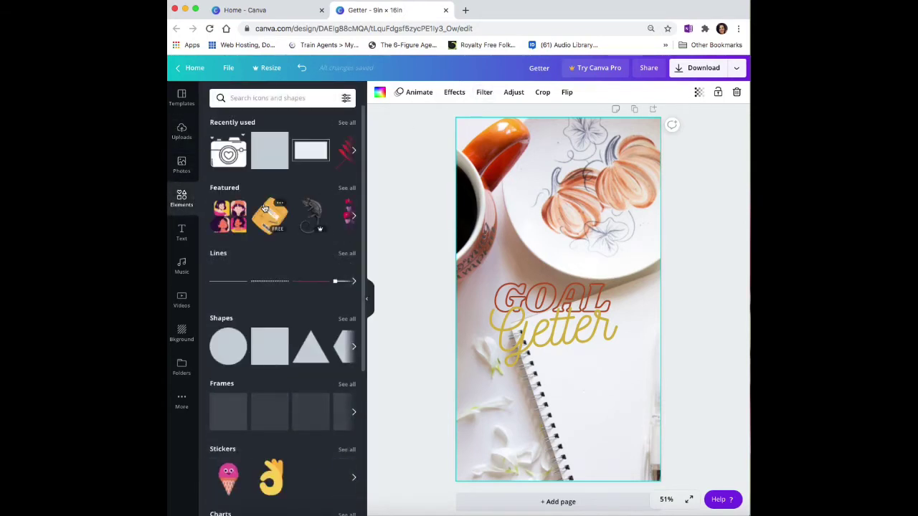
left_click(274, 163)
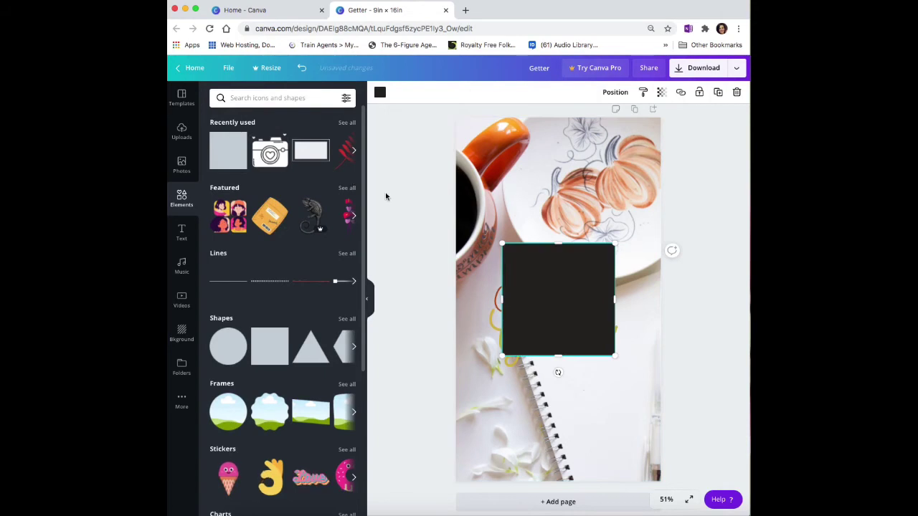
left_click_drag(559, 245, 575, 122)
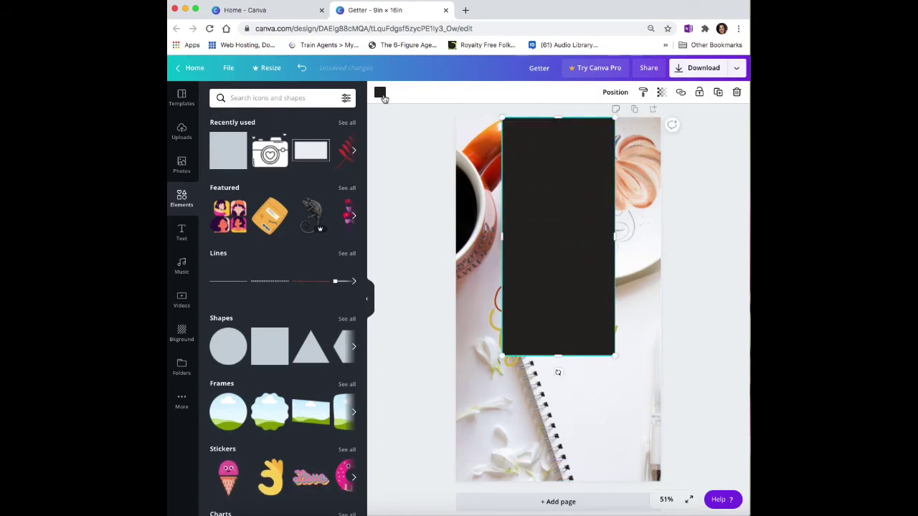
Fill the rectangle with white and extend its left side to the page's left edge
left_click(380, 92)
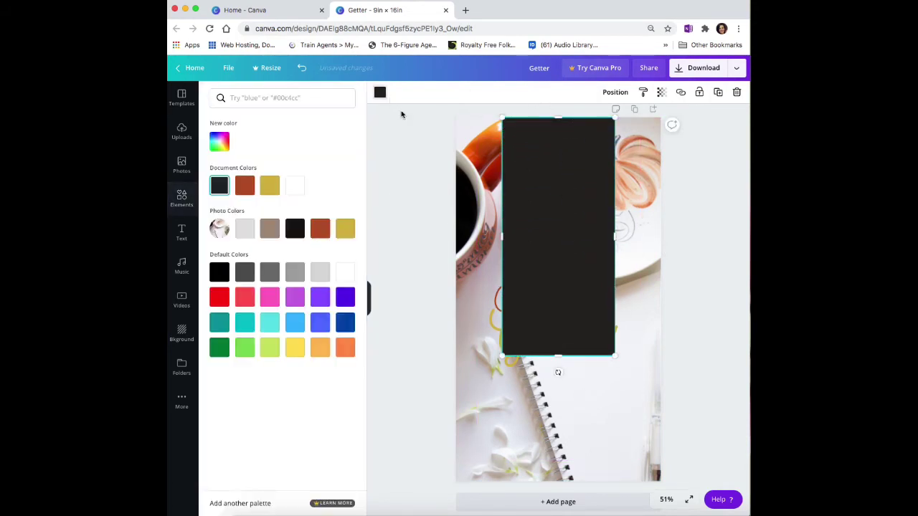
left_click(296, 188)
left_click_drag(501, 233, 453, 230)
Make the white rectangle semi-transparent so the photo and text show through it
scroll(662, 100, "down", 1)
left_click(661, 92)
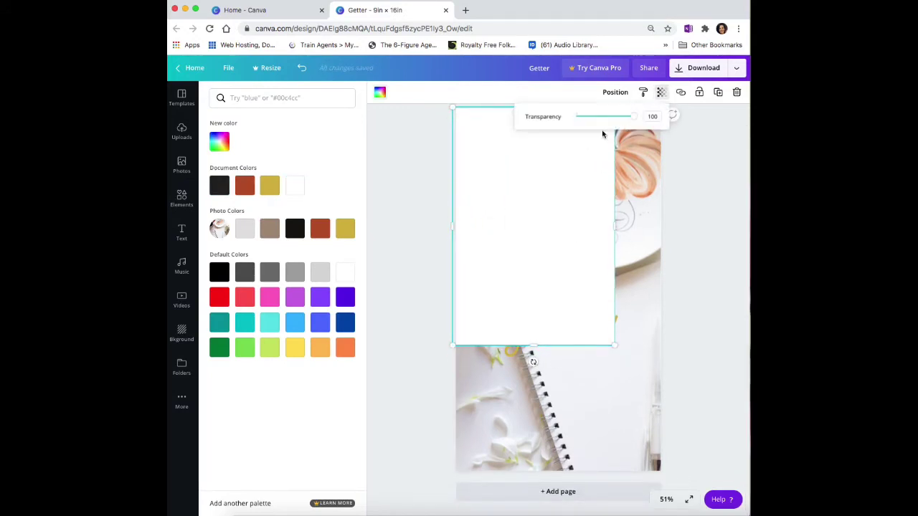
left_click_drag(634, 121, 605, 121)
left_click(438, 170)
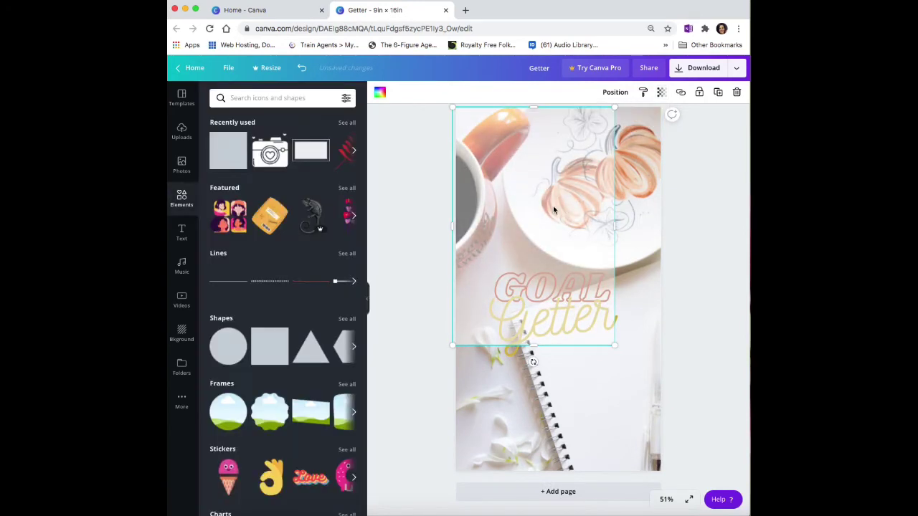
Stretch the white rectangle to cover the whole page and make it more opaque
left_click_drag(553, 211, 556, 210)
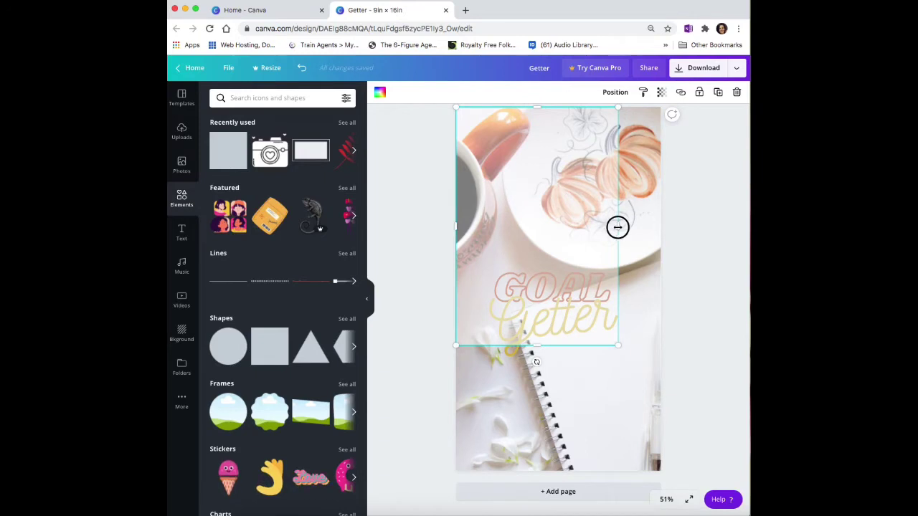
left_click_drag(618, 226, 660, 227)
left_click(662, 94)
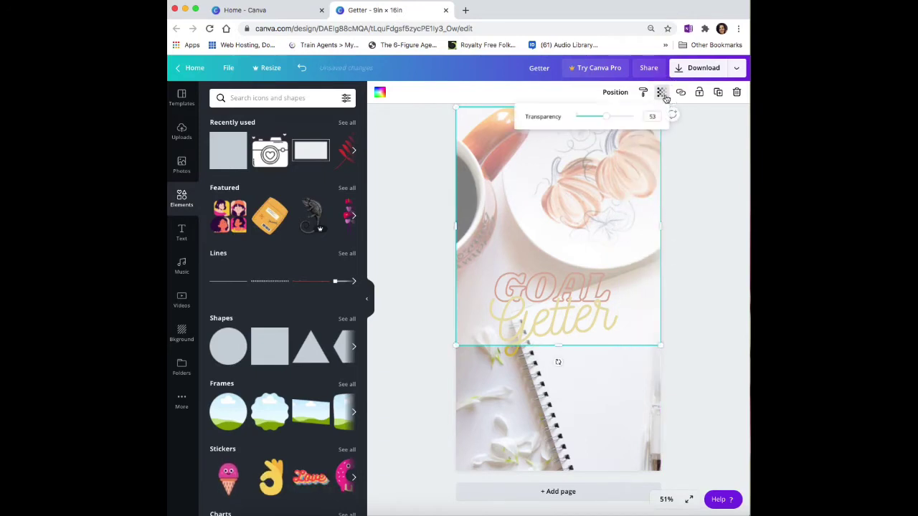
left_click_drag(606, 121, 614, 119)
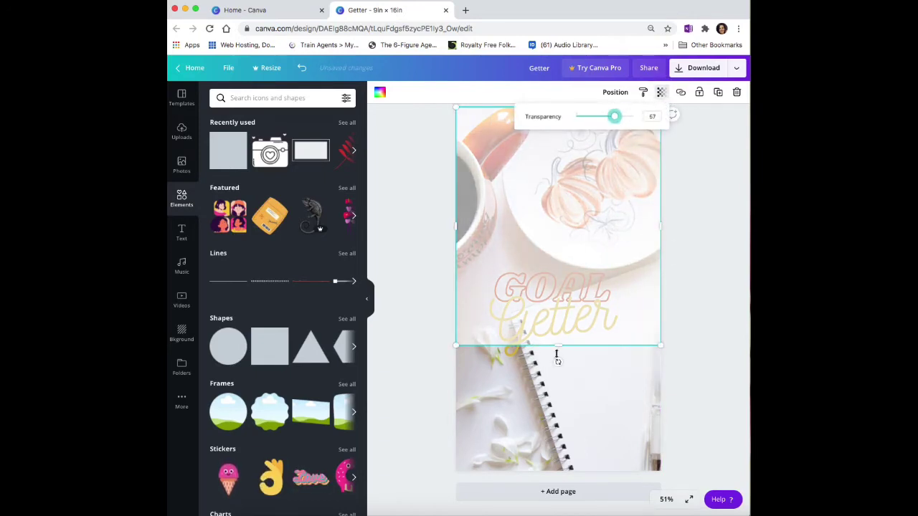
left_click_drag(557, 347, 556, 471)
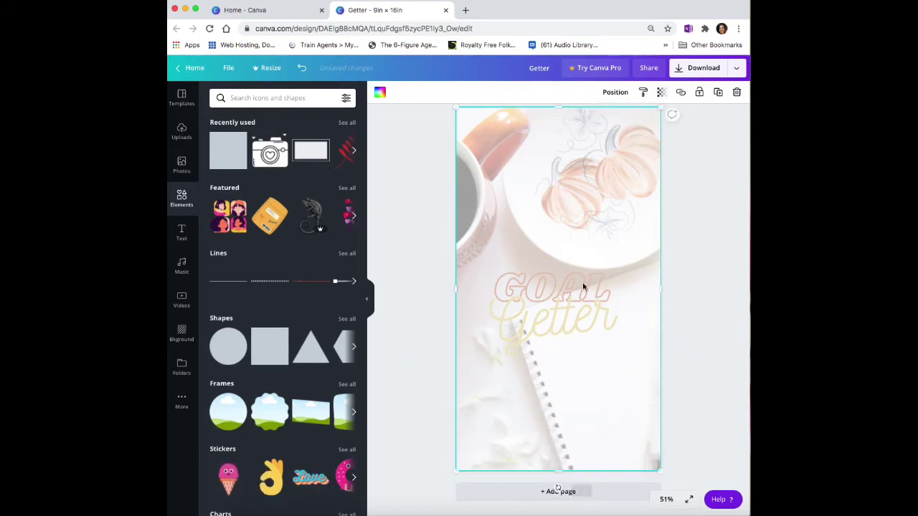
Send the white overlay backward so it sits behind the "GOAL Getter" text
left_click(614, 92)
left_click(598, 120)
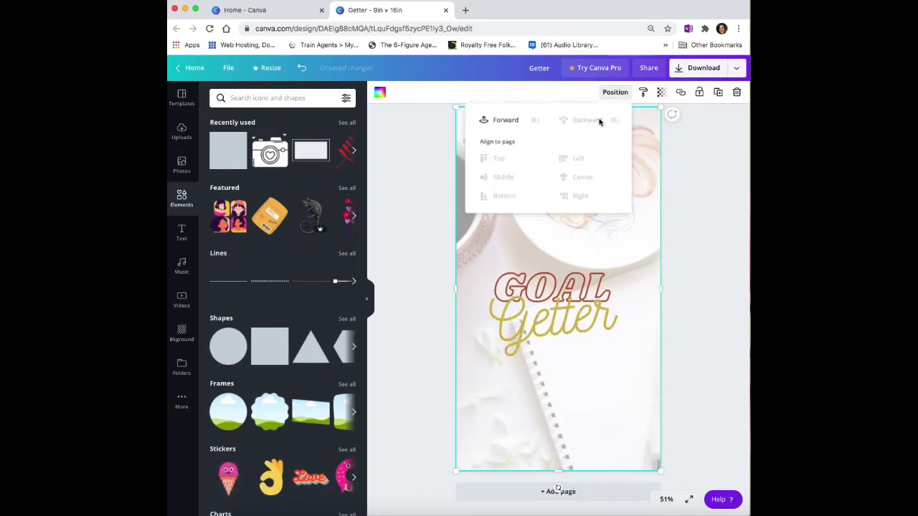
left_click(411, 194)
Replace the script word "Getter" with "Better"
left_click(540, 295)
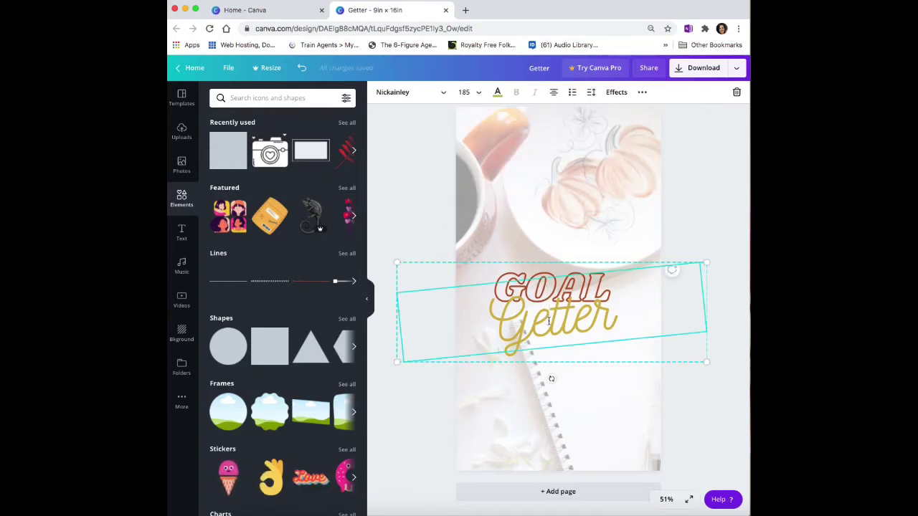
left_click(548, 321)
type("Better")
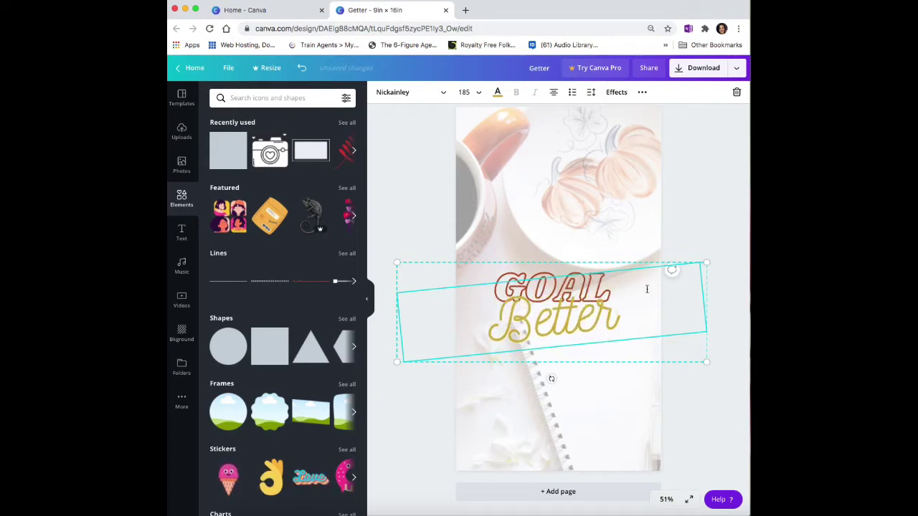
left_click(436, 228)
Replace the outlined word "GOAL" with "EVERYTHING IS"
left_click(544, 294)
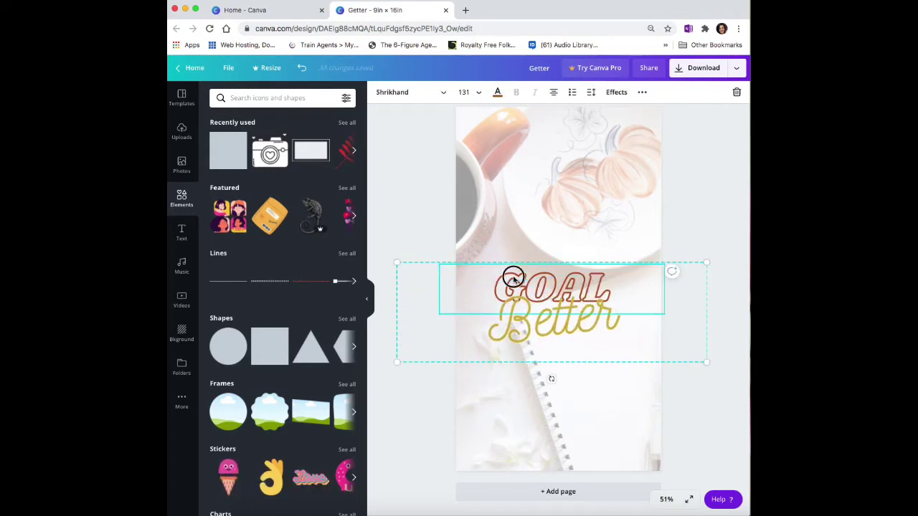
double_click(515, 280)
type("EVERYTHIN")
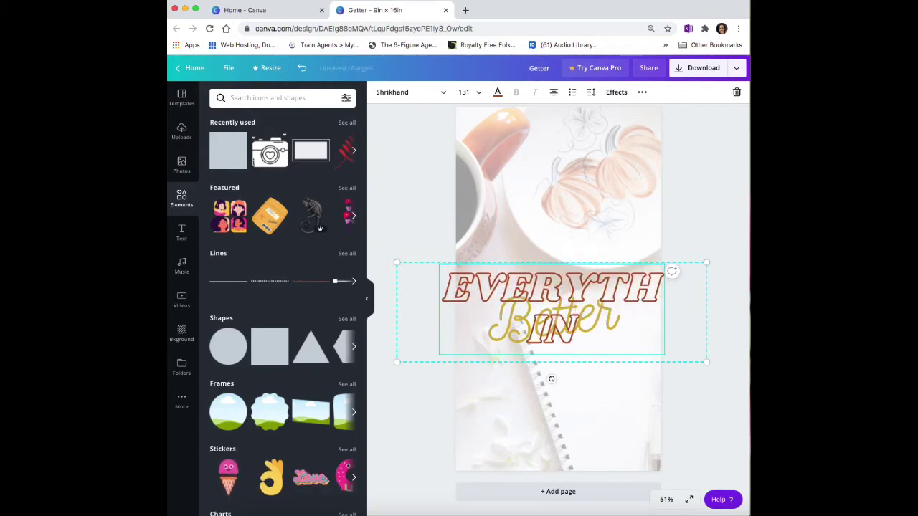
type("G IS")
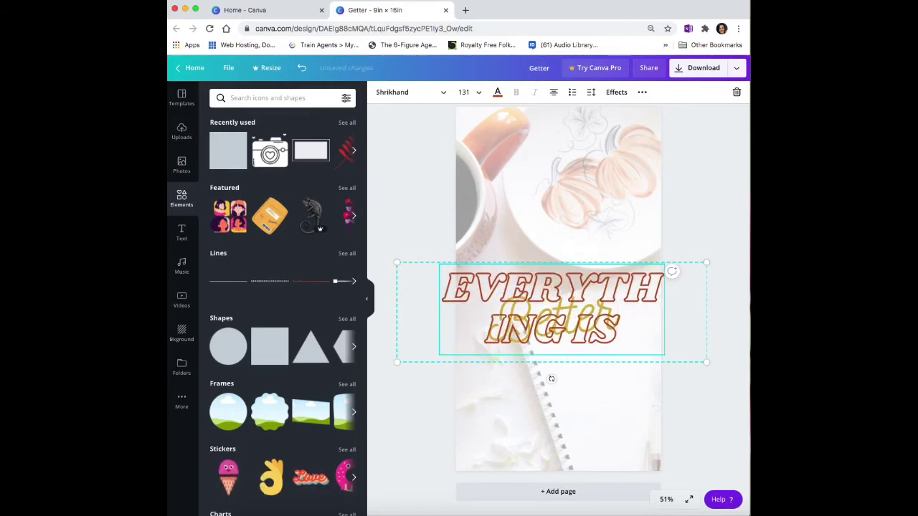
left_click(415, 232)
Enlarge the grouped text until "Better" is at size 225 and move the group up the page
left_click(478, 289)
left_click(601, 316)
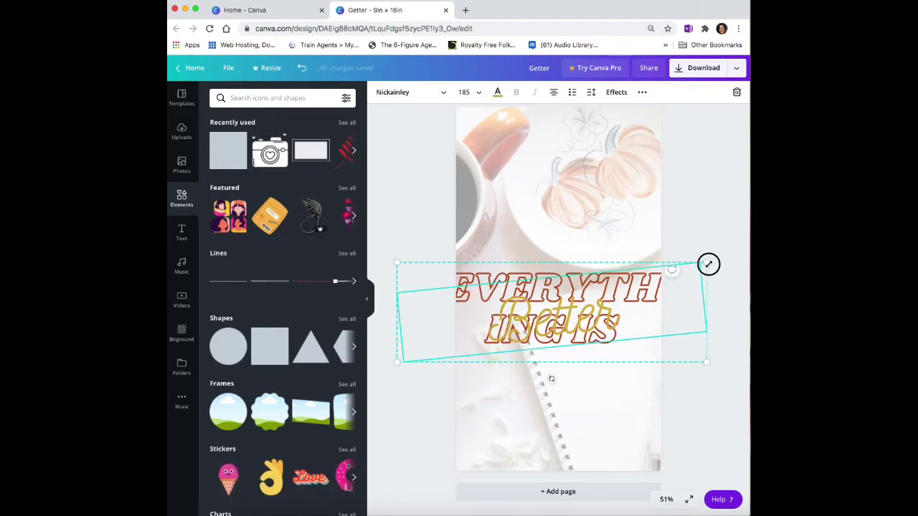
left_click_drag(709, 264, 719, 266)
left_click_drag(584, 378, 567, 380)
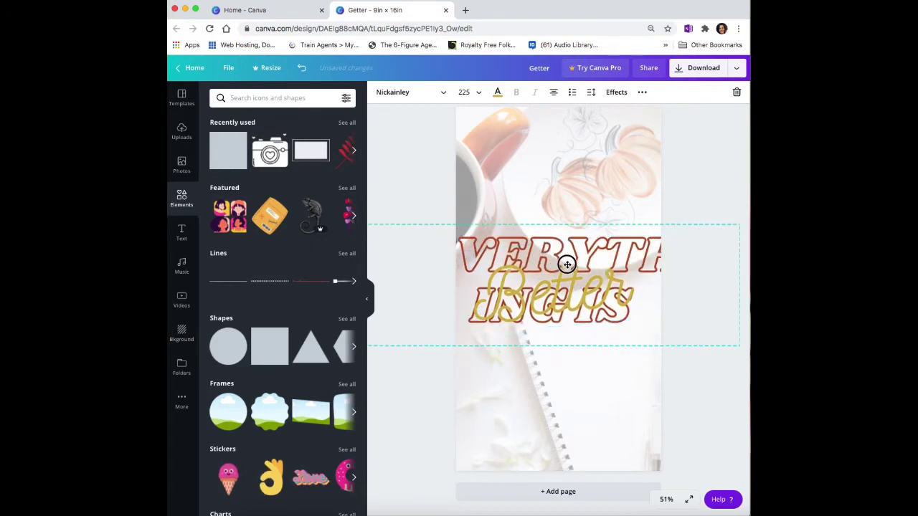
left_click_drag(566, 265, 566, 249)
left_click_drag(553, 344, 574, 342)
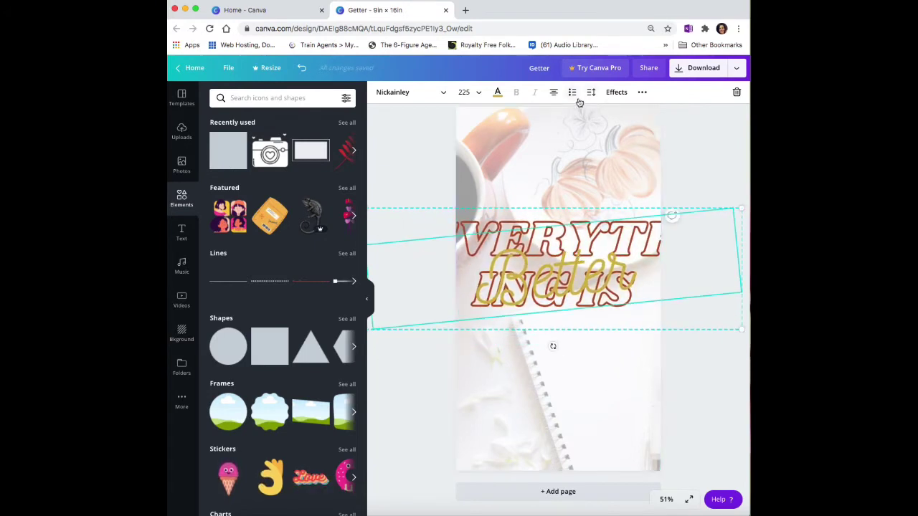
Ungroup the two text elements and move "Better" below "EVERYTHING IS"
left_click(641, 92)
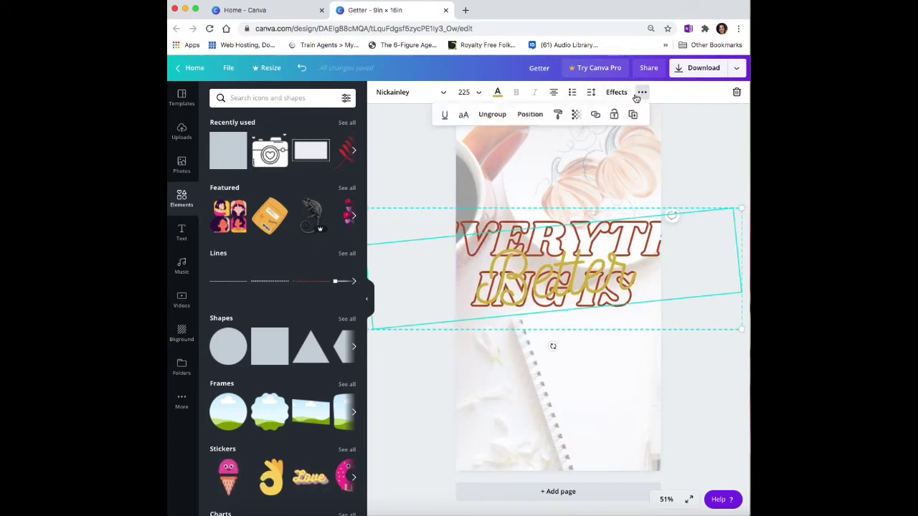
left_click(493, 114)
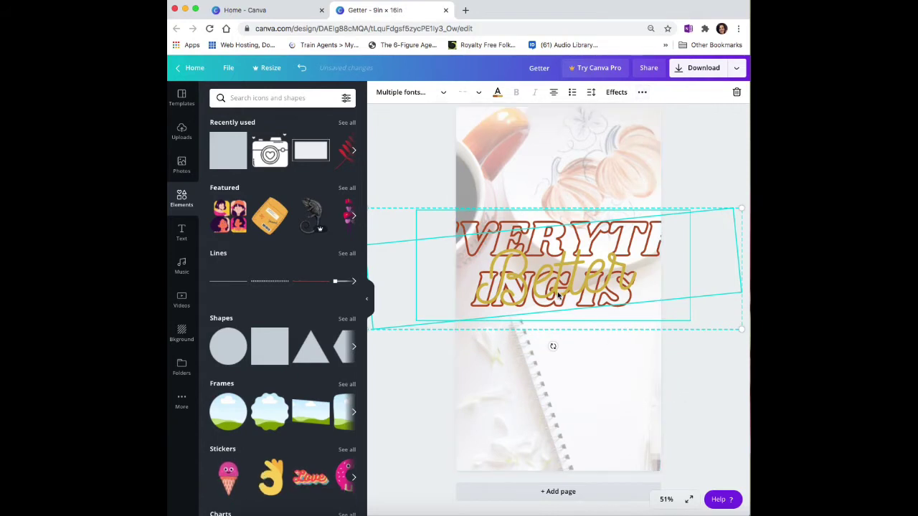
mouse_move(558, 294)
left_mouse_down()
mouse_move(553, 348)
mouse_move(550, 294)
left_mouse_up()
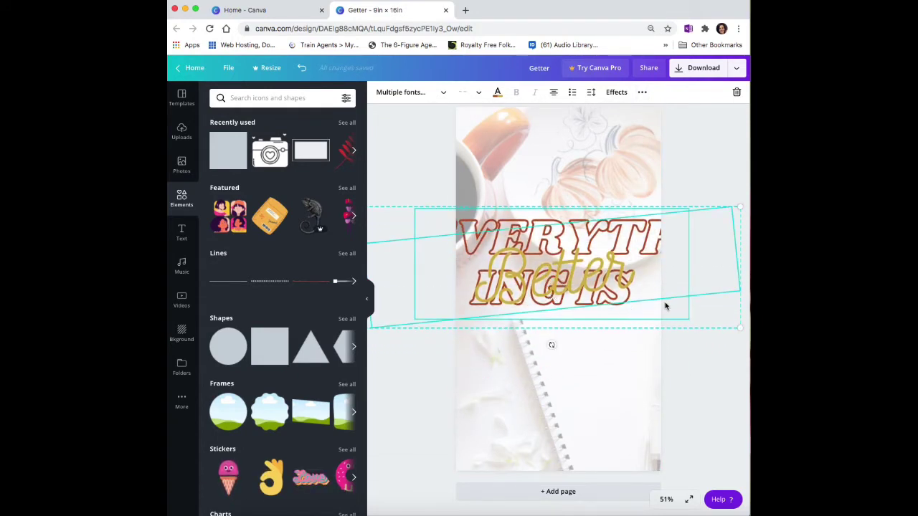
left_click(684, 368)
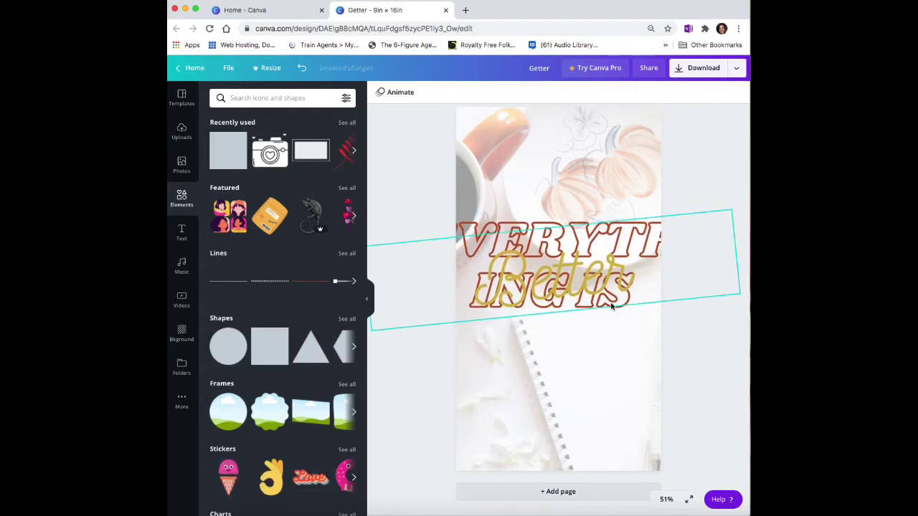
left_click(613, 304)
left_click_drag(608, 311, 601, 381)
Fit "EVERYTHING IS" on a single line and shrink it to size 60.5 within the page width
left_click(563, 287)
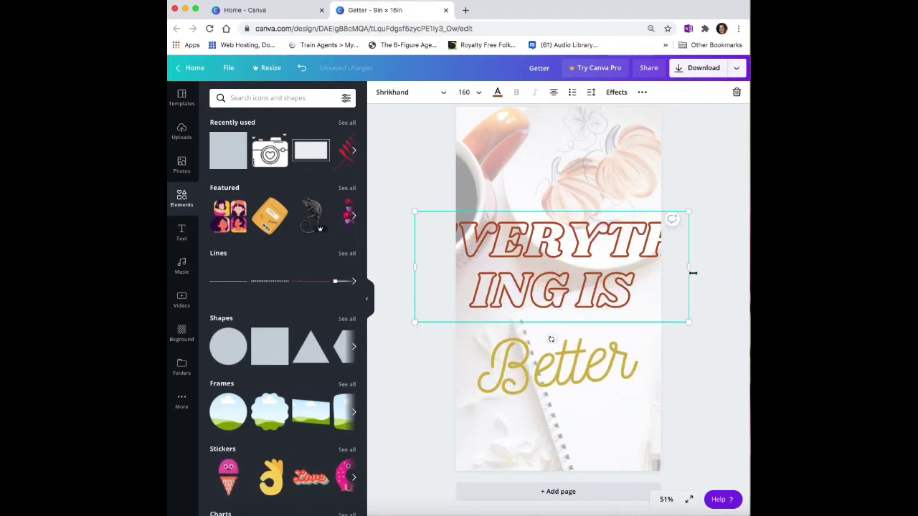
left_click_drag(686, 269, 512, 233)
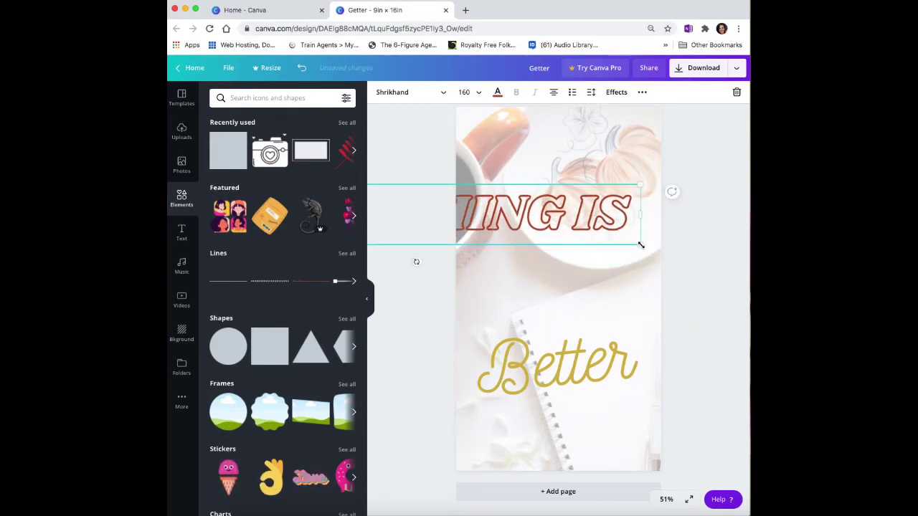
left_click_drag(640, 245, 591, 275)
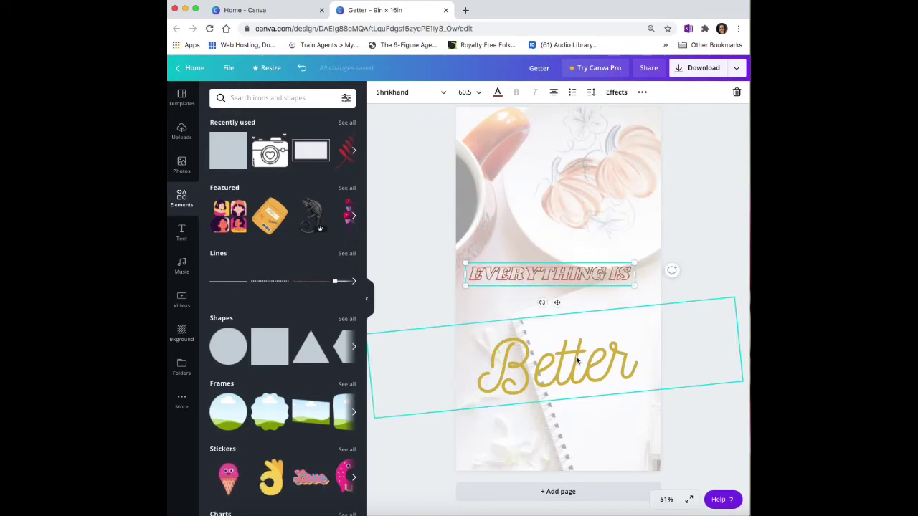
Shrink "Better" to size 177 and place it directly beneath "EVERYTHING IS"
left_click_drag(576, 360, 569, 329)
left_click_drag(739, 353, 651, 342)
left_click_drag(549, 335, 575, 311)
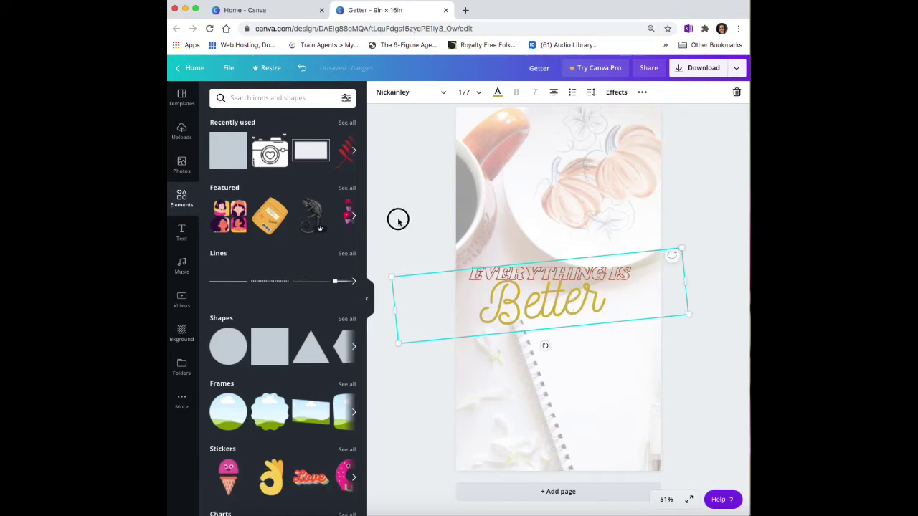
Recolour "Better" with a new, lighter custom shade of yellow
left_click(497, 93)
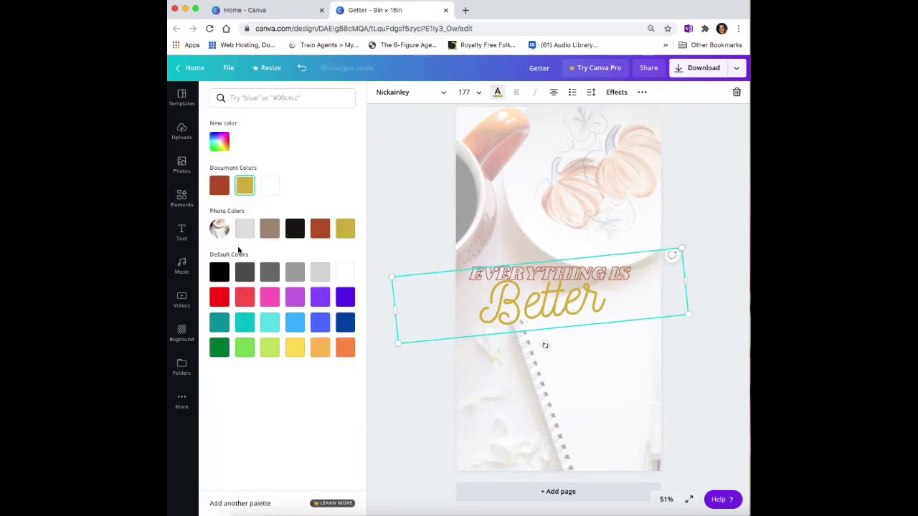
left_click(221, 146)
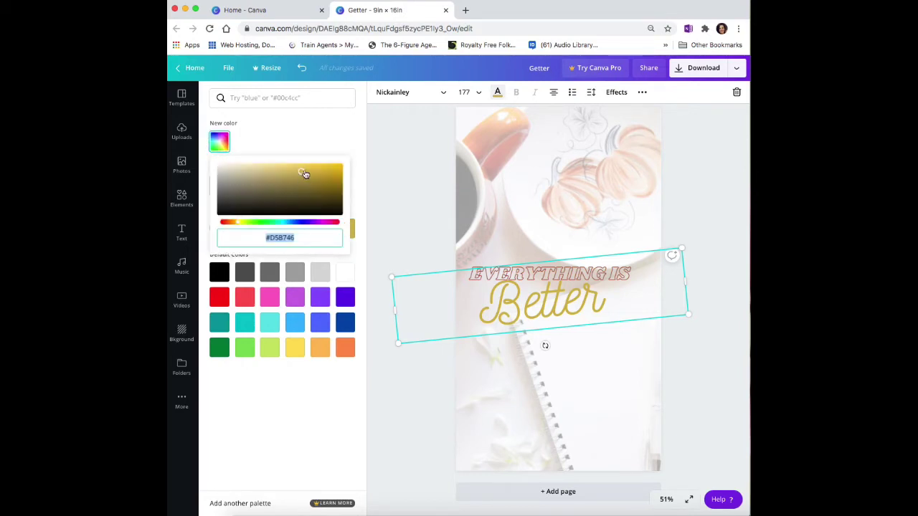
left_click_drag(301, 168, 285, 172)
left_click(297, 142)
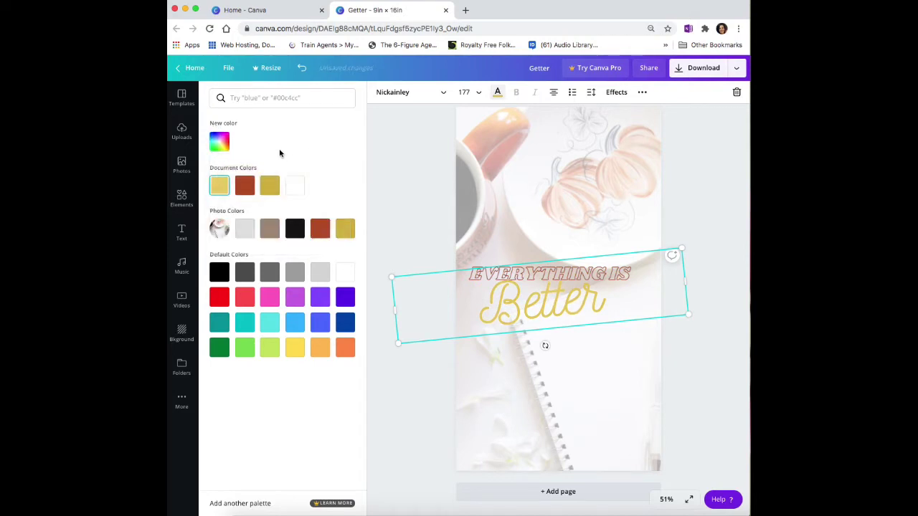
Add a heading text box and place it below "Better"
left_click(182, 233)
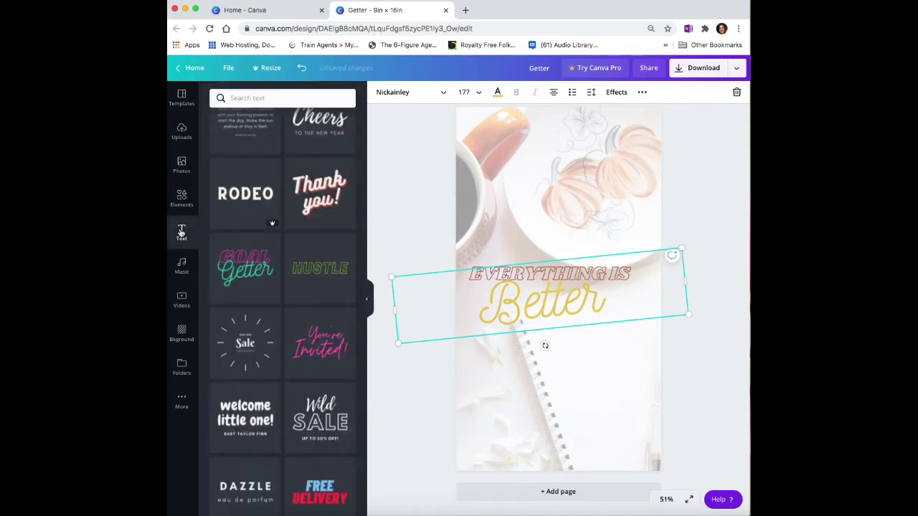
scroll(233, 205, "up", 5)
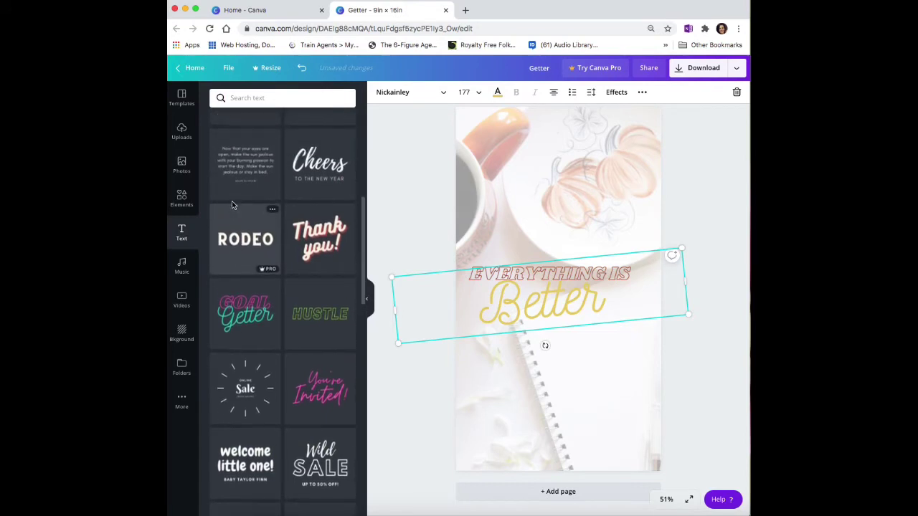
scroll(233, 206, "up", 5)
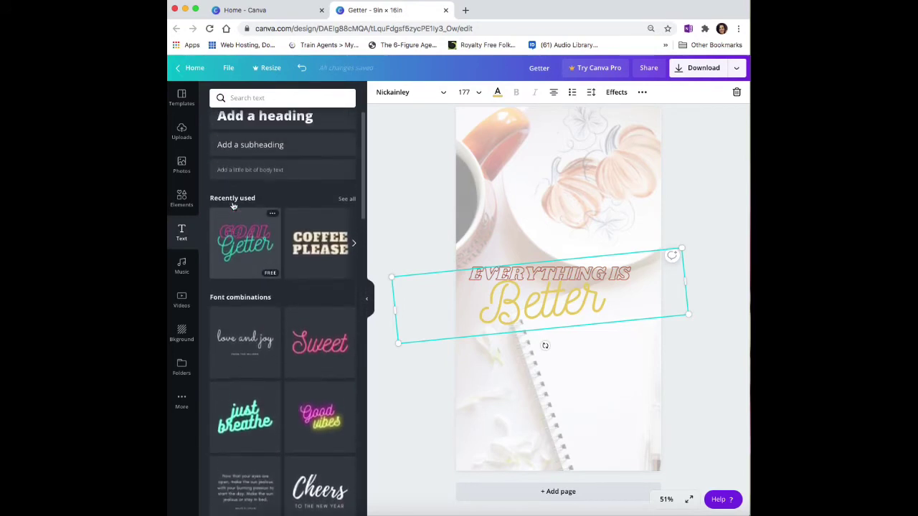
left_click(277, 153)
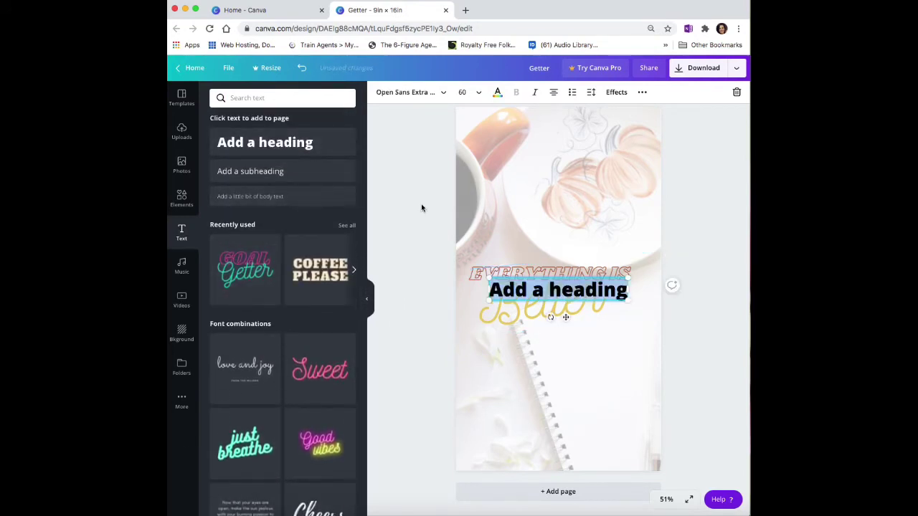
double_click(553, 294)
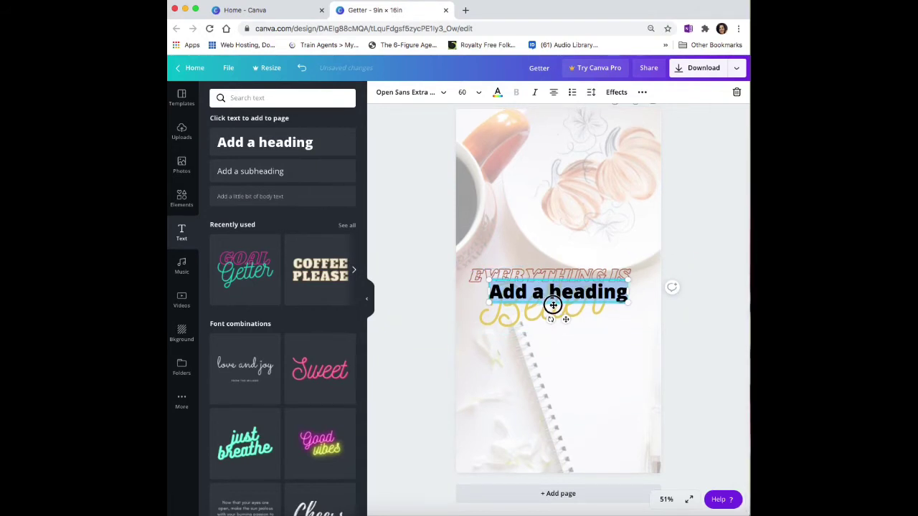
left_click_drag(551, 303, 547, 362)
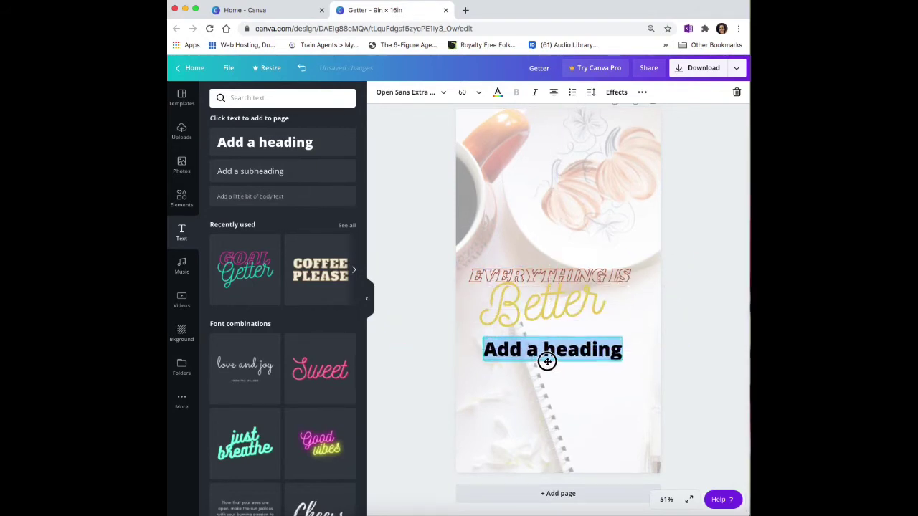
Select "EVERYTHING IS" and "Better" together and shift them slightly up and right to centre them on the page
left_click(528, 324)
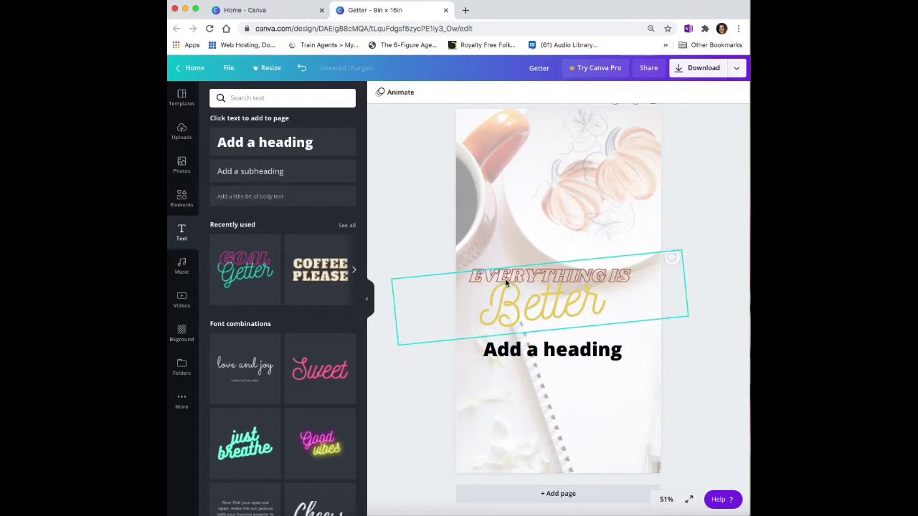
left_click(476, 266)
left_click(517, 302)
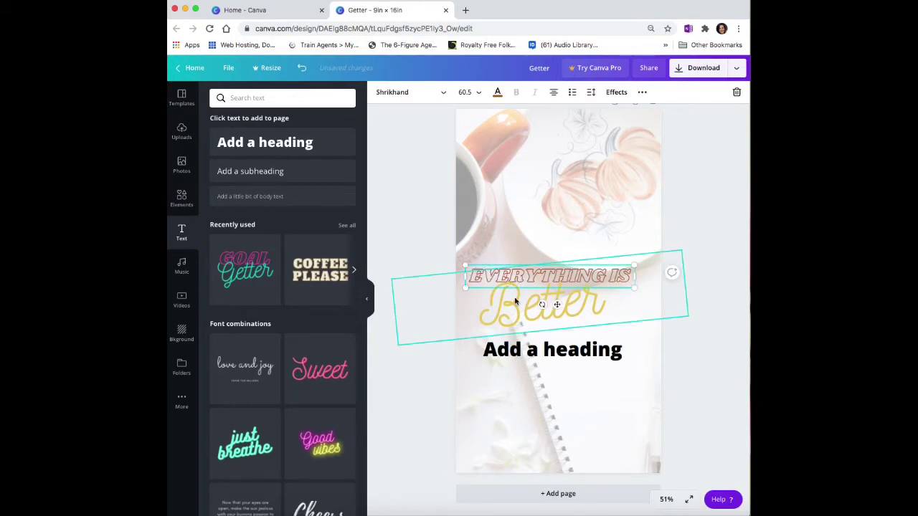
left_click_drag(519, 307, 532, 302)
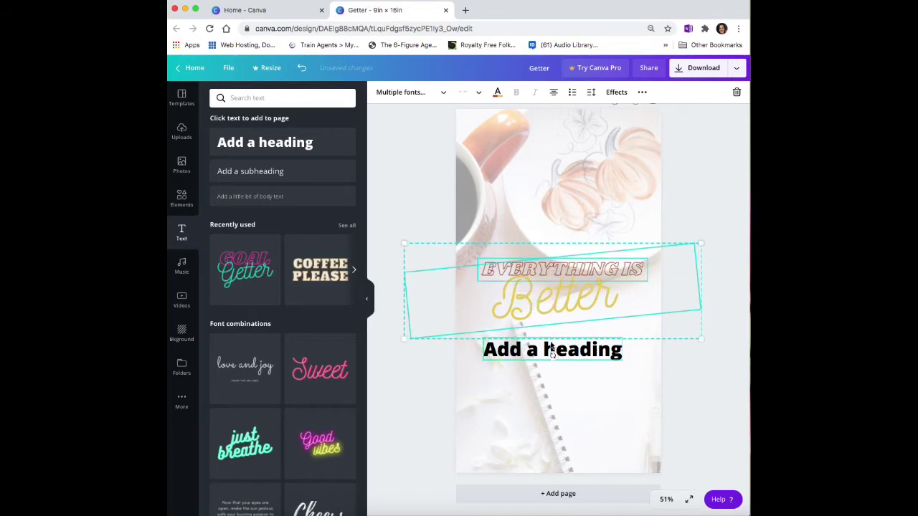
Replace the new heading's text with "with a little" and move it up directly beneath "Better"
left_click(538, 349)
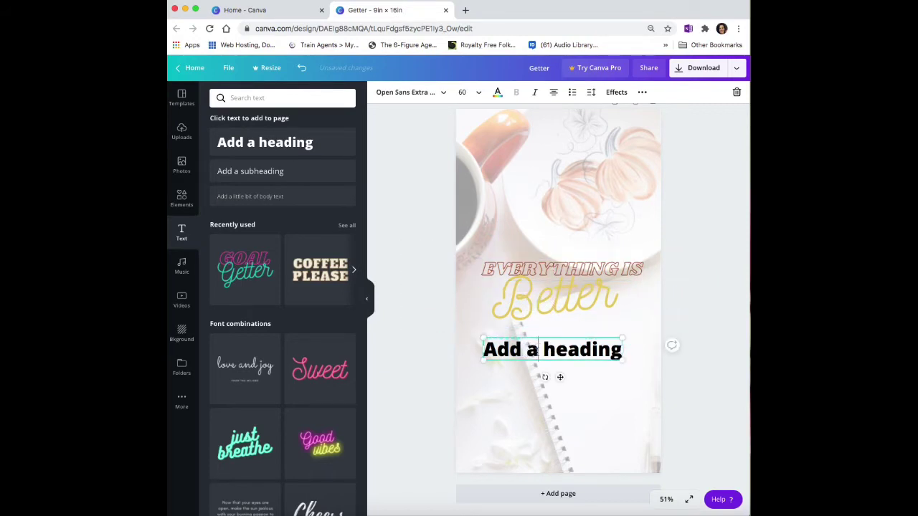
double_click(538, 349)
type("with")
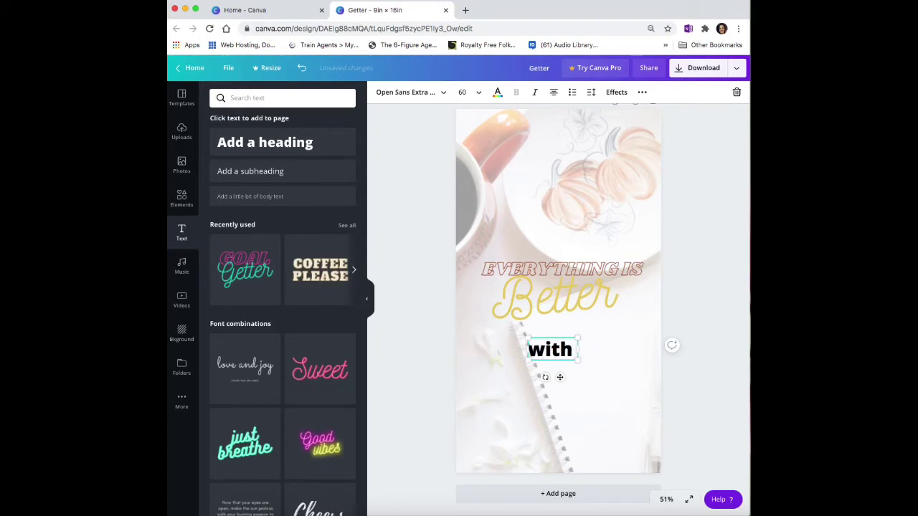
type(" a litt")
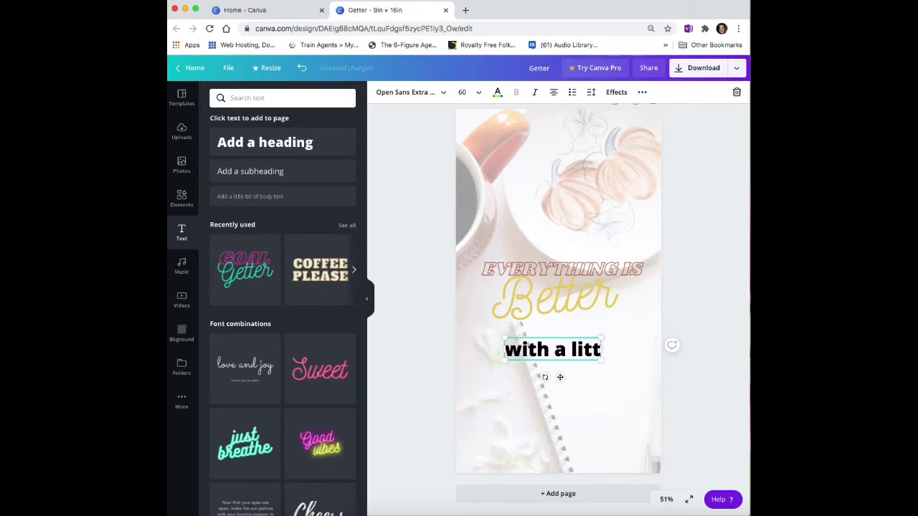
type("le")
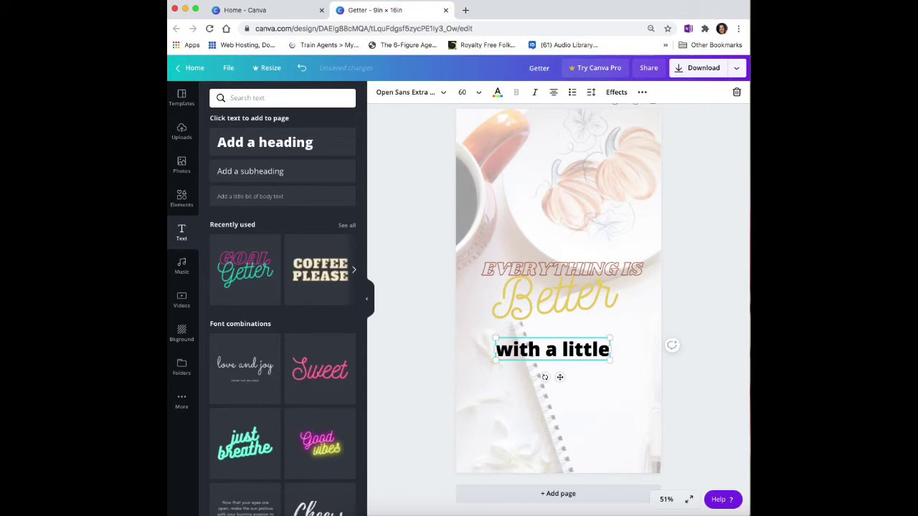
left_click(407, 273)
left_click(521, 349)
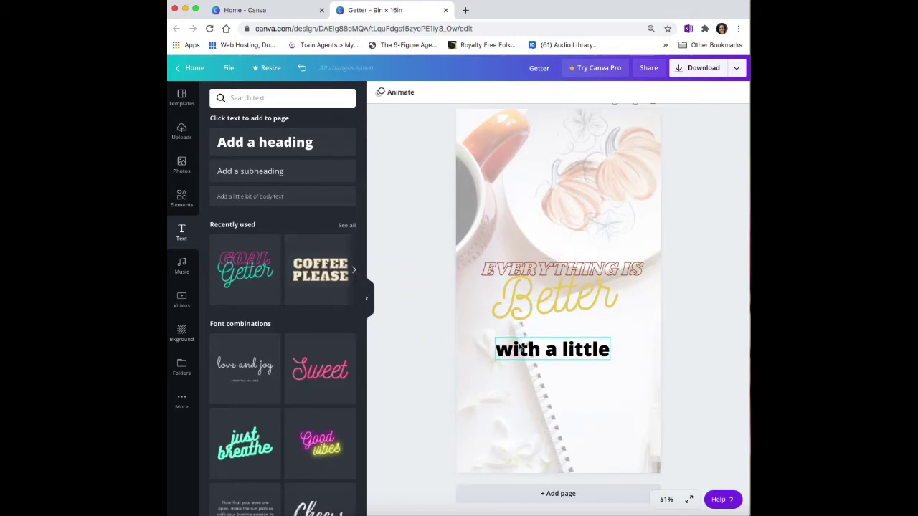
left_click_drag(545, 352, 548, 341)
Set "with a little" in the Libre Baskerville font and recolour it with the design's rust red
left_click(439, 94)
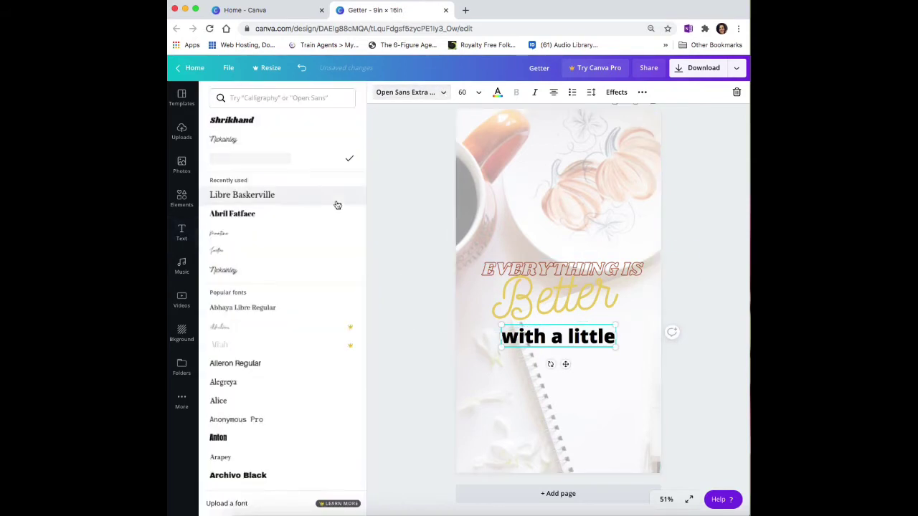
left_click(268, 199)
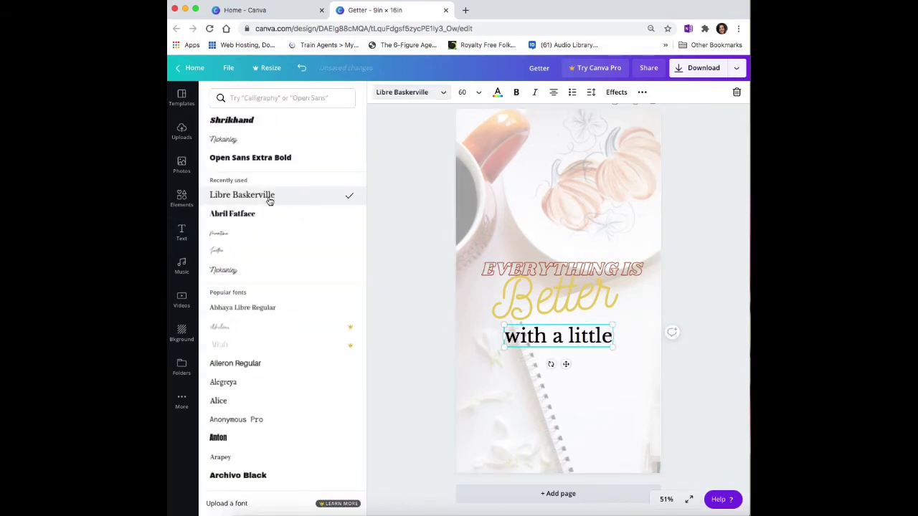
left_click(497, 92)
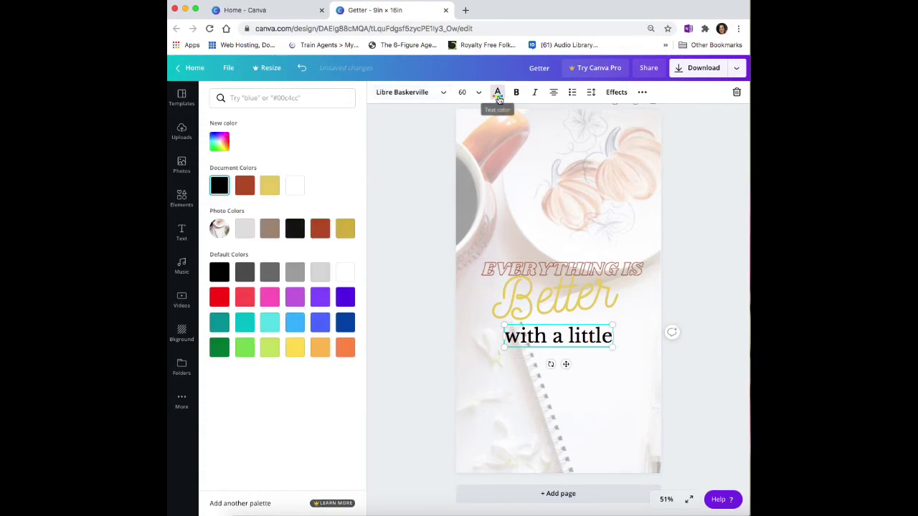
left_click(246, 187)
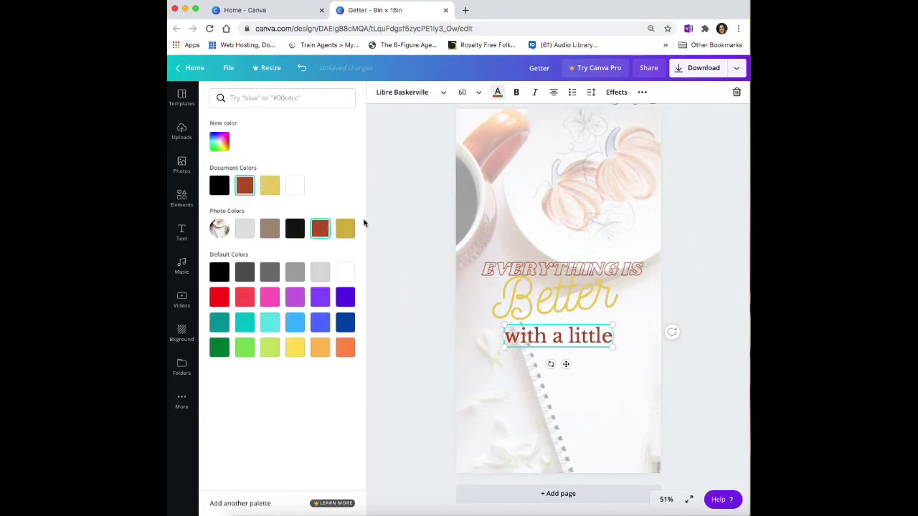
left_click(412, 213)
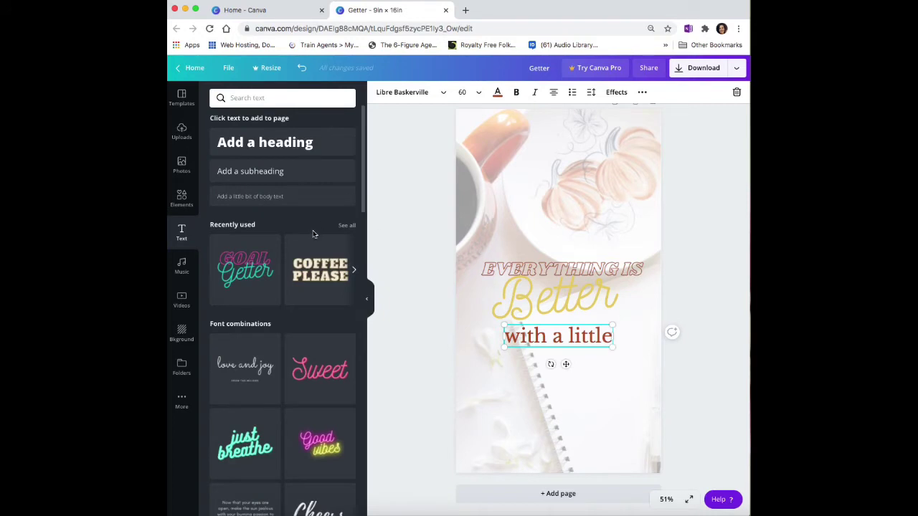
Duplicate "Better", place the copy below "with a little" and change its text to "pumpkin spice"
scroll(305, 380, "down", 1)
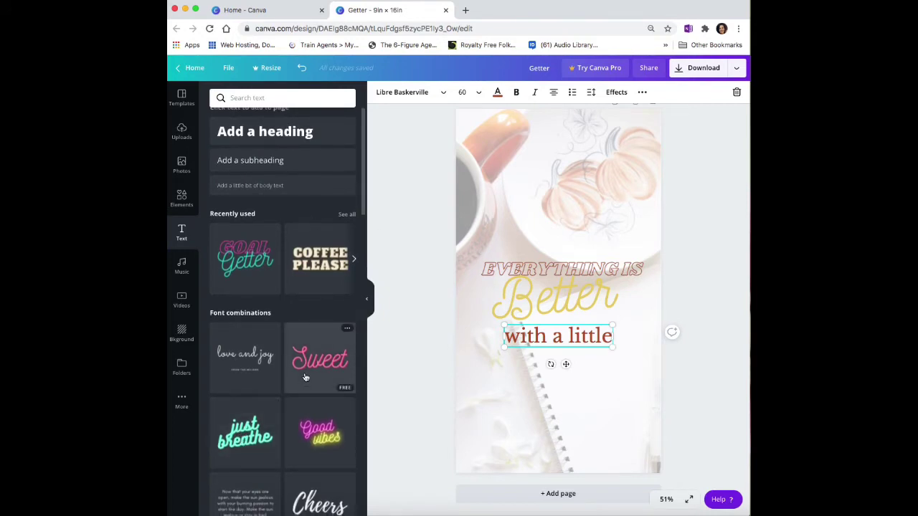
left_click(513, 316)
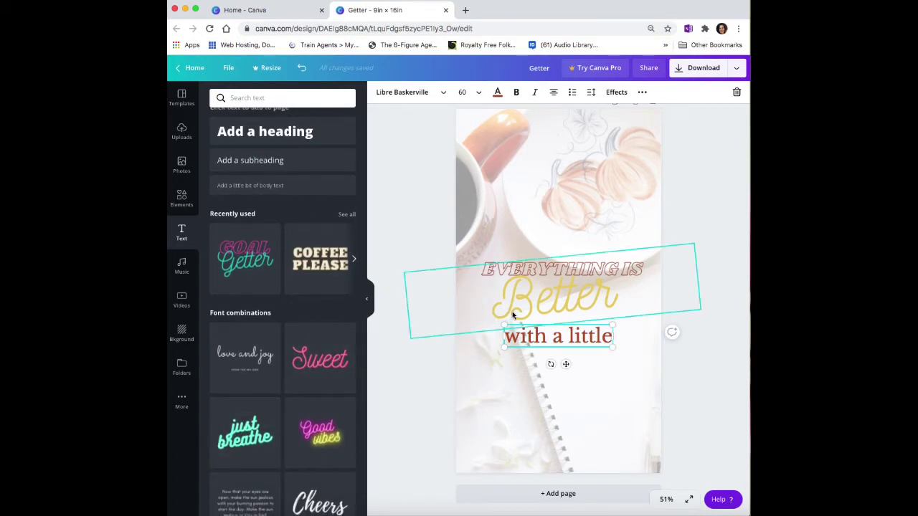
key("super+d")
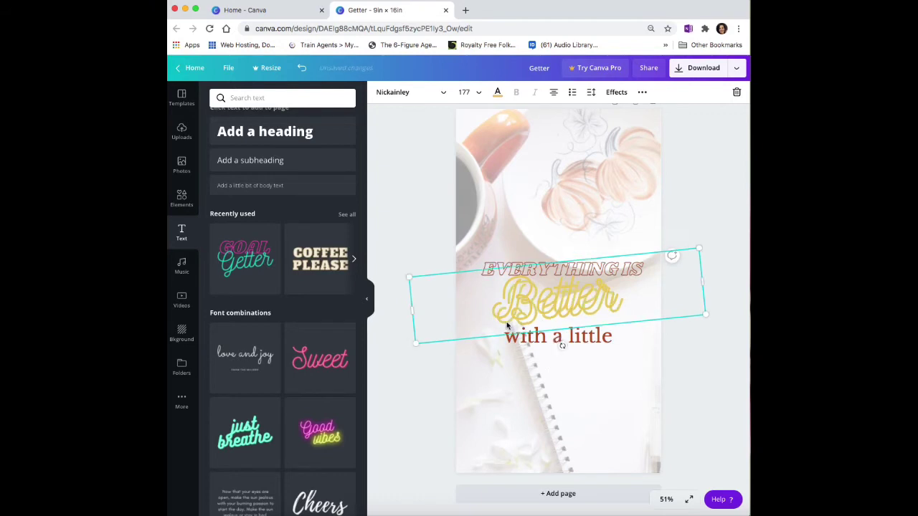
left_click_drag(554, 320, 547, 400)
double_click(547, 399)
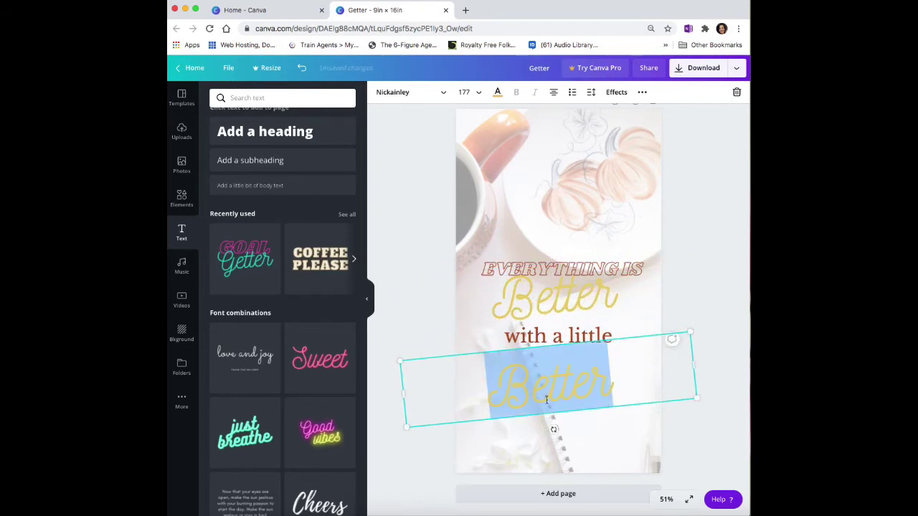
type("pumpkin")
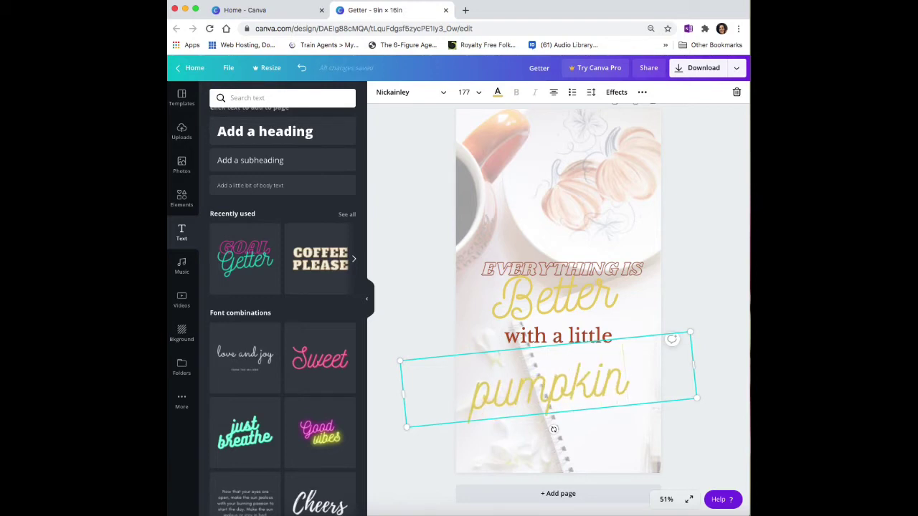
type(" spic")
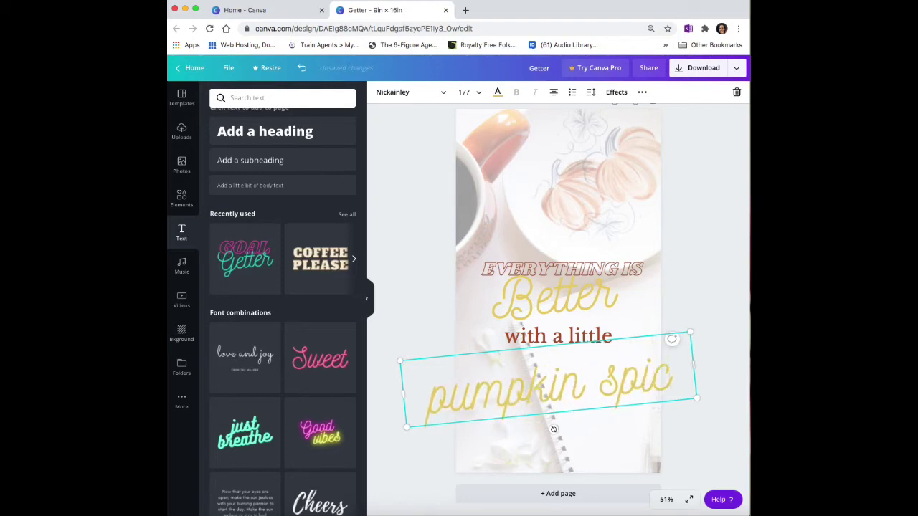
type("e")
left_click(439, 343)
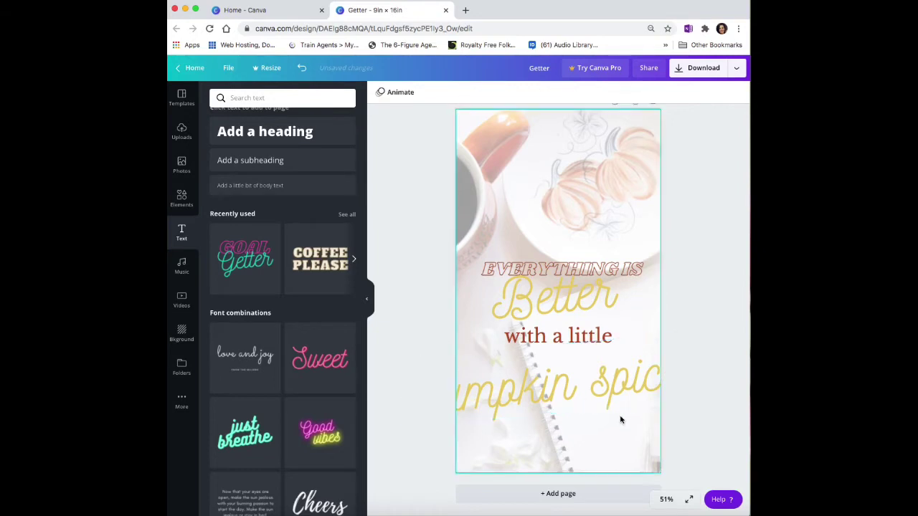
Shrink "pumpkin spice" to size 104 so it fits within the page, and recolour it with the photo's rust red
left_click(620, 419)
left_click_drag(693, 398, 581, 386)
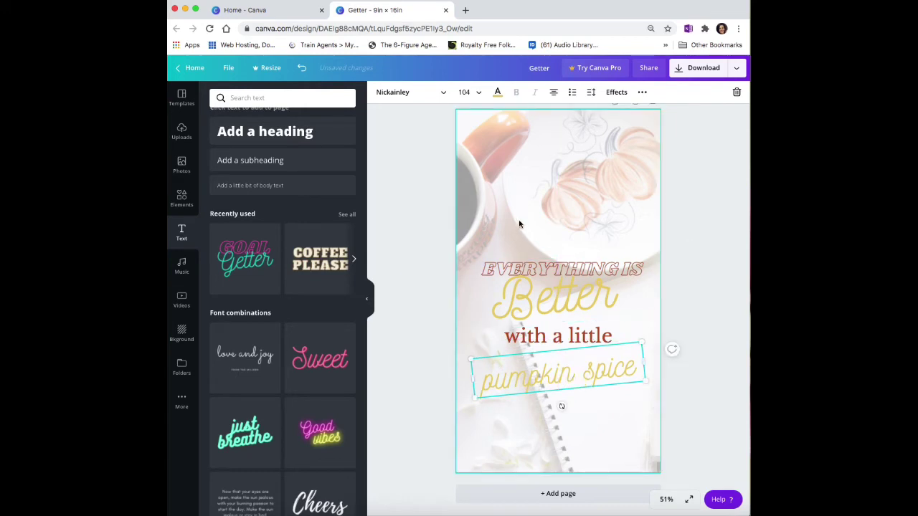
left_click(497, 92)
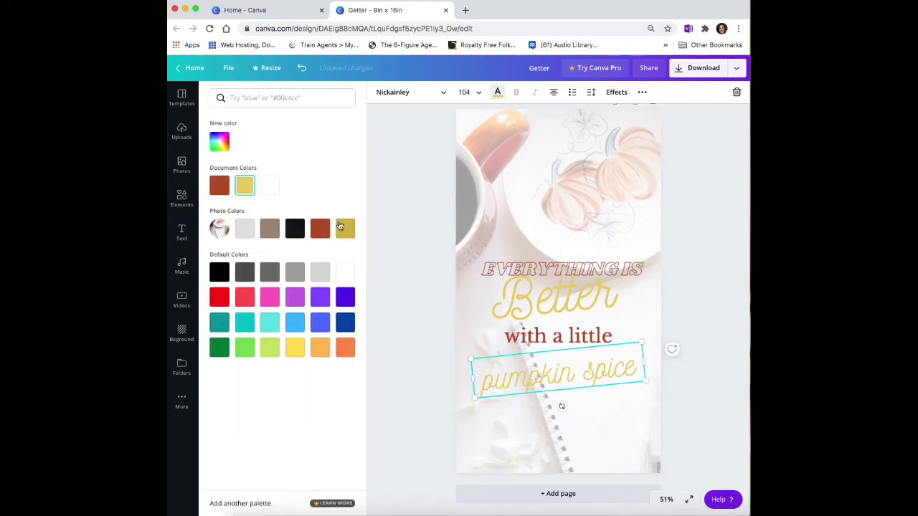
left_click(320, 236)
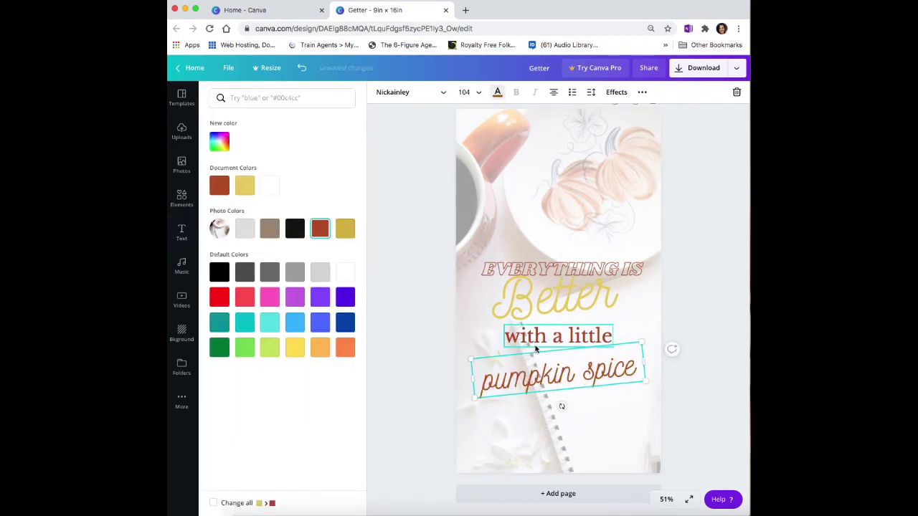
Recolour "with a little" with the default dark grey
left_click(534, 344)
left_click(497, 93)
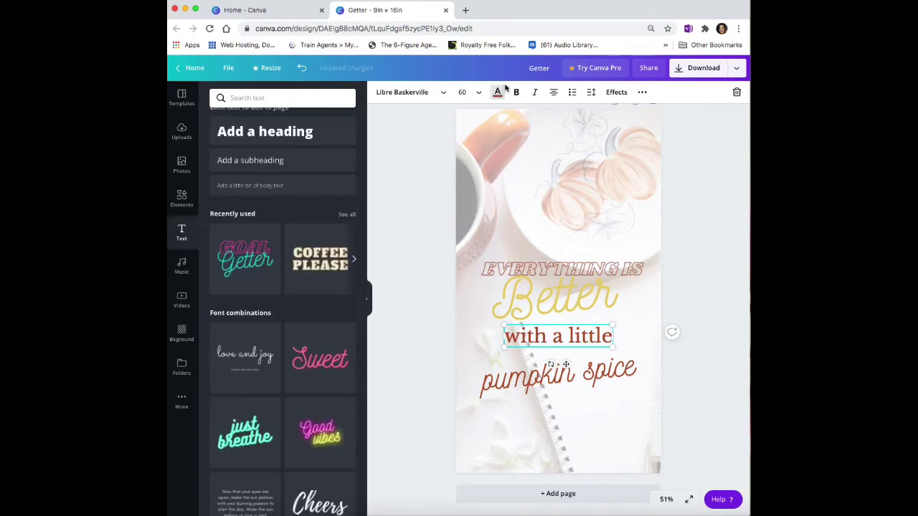
left_click(497, 93)
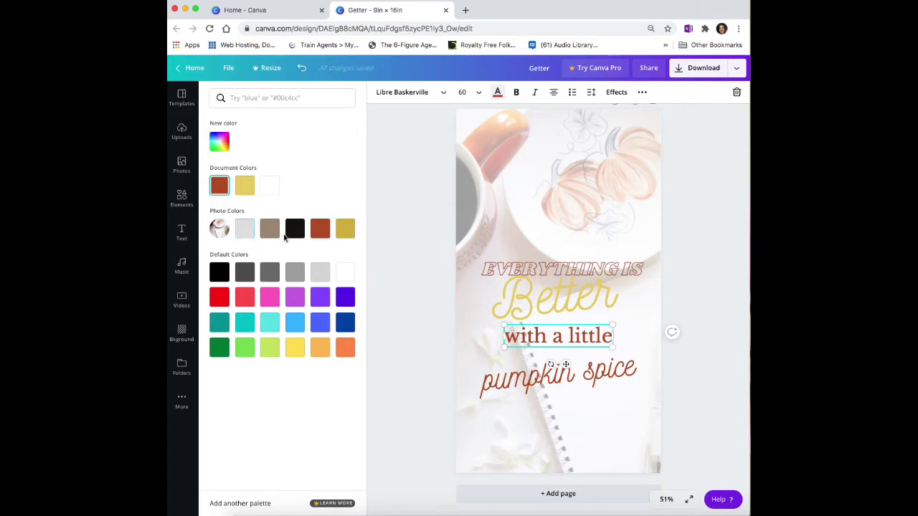
left_click(246, 271)
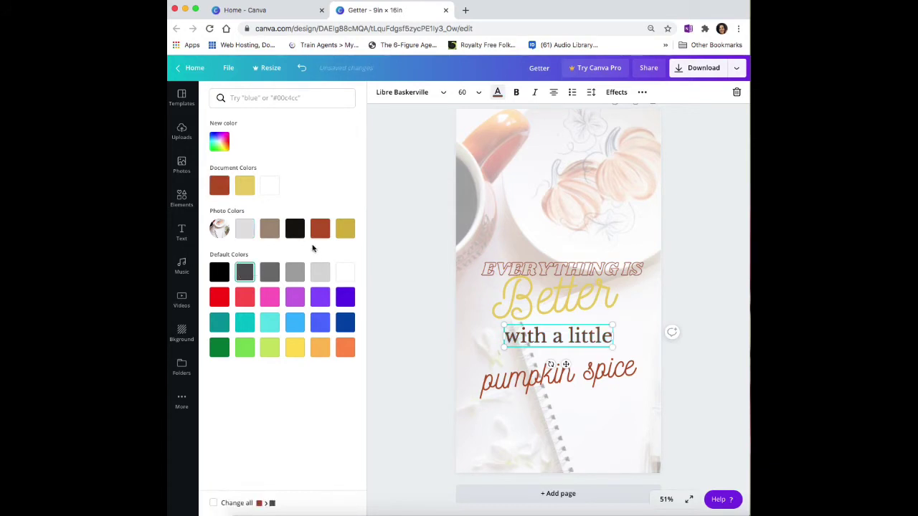
Move "pumpkin spice" slightly up, closer to "with a little"
left_click(549, 277)
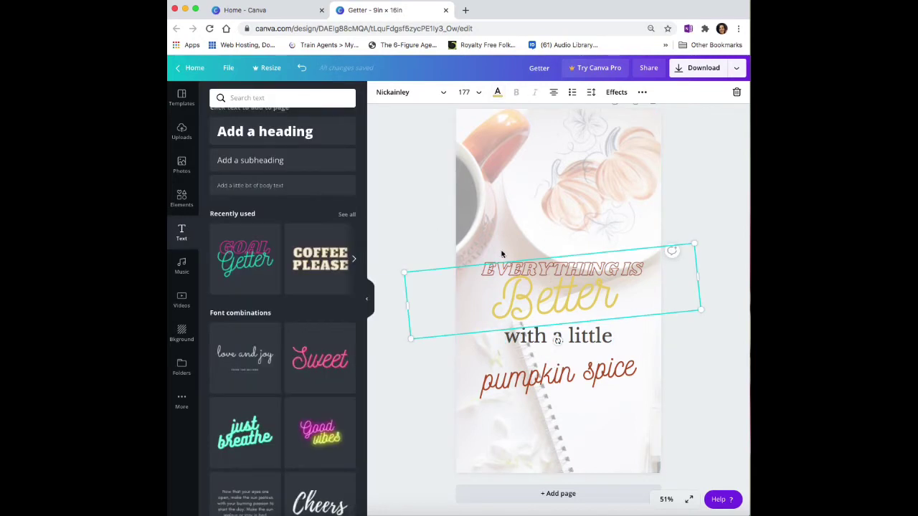
left_click_drag(556, 383, 553, 377)
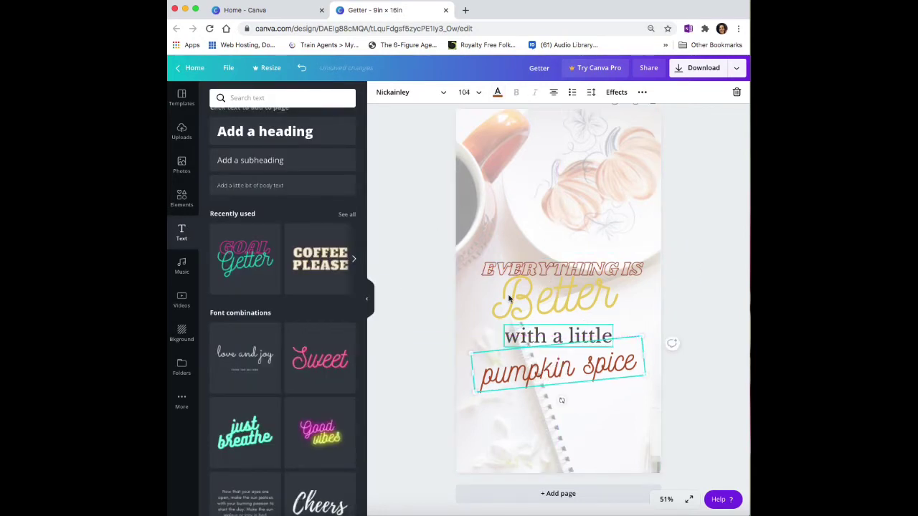
left_click(434, 216)
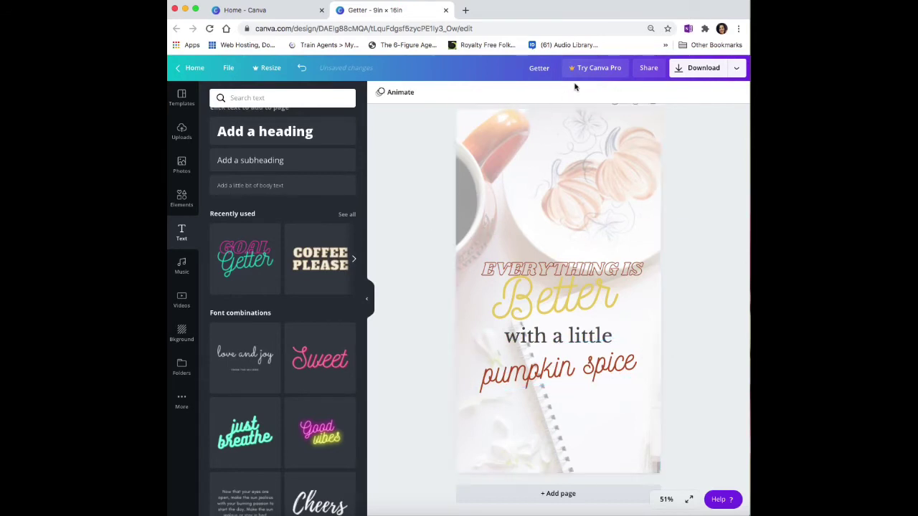
Rename the design as "better with pumpkin spice"
left_click(539, 68)
type("better with p")
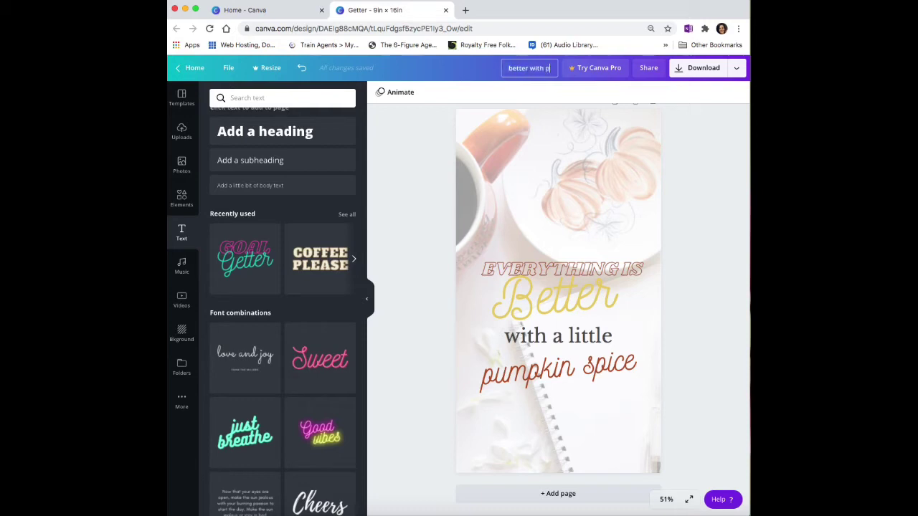
type("umpkin")
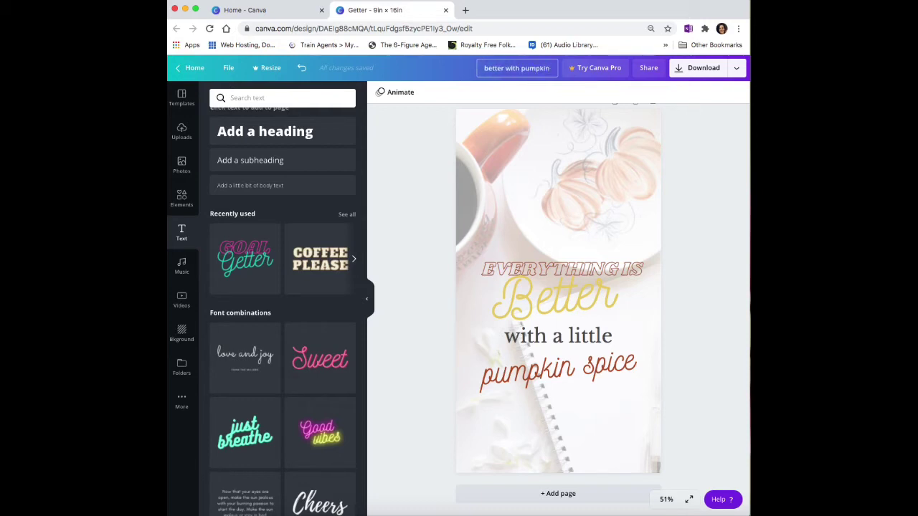
type(" spice")
left_click(704, 186)
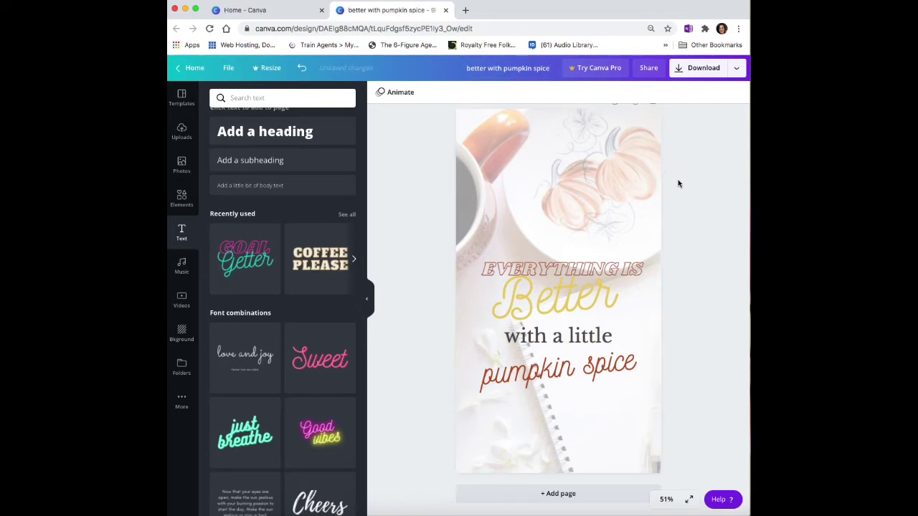
Make the white overlay covering the photo slightly more transparent
left_click(622, 171)
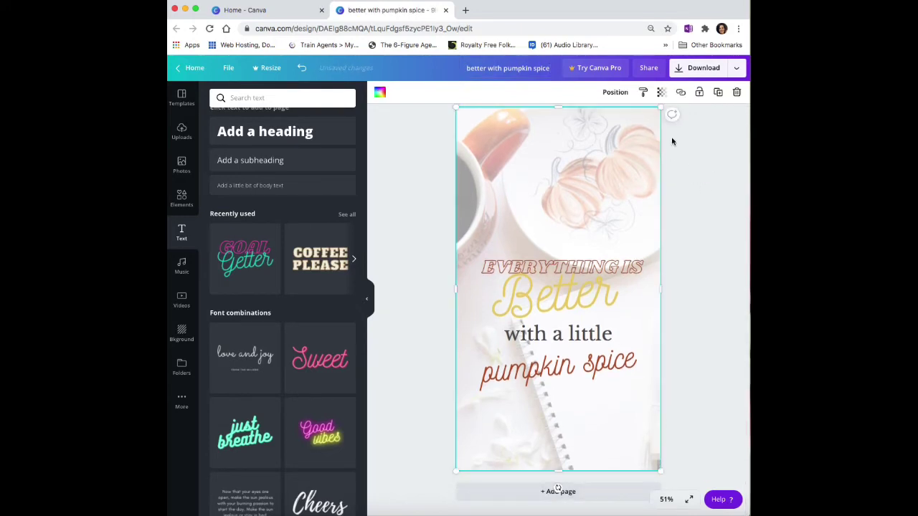
left_click(661, 92)
mouse_move(616, 122)
left_mouse_down()
mouse_move(599, 119)
mouse_move(613, 122)
left_mouse_up()
left_click(686, 172)
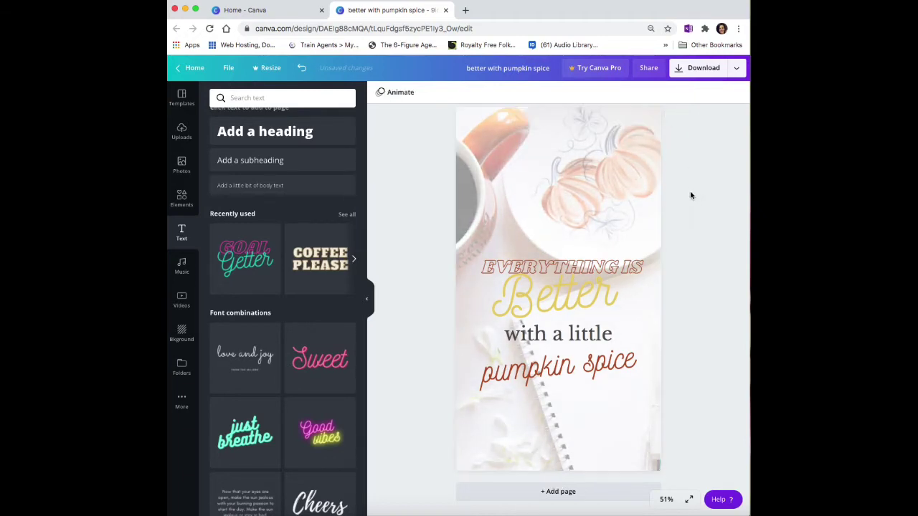
Download the finished design as a PNG file
left_click(694, 70)
left_click(674, 248)
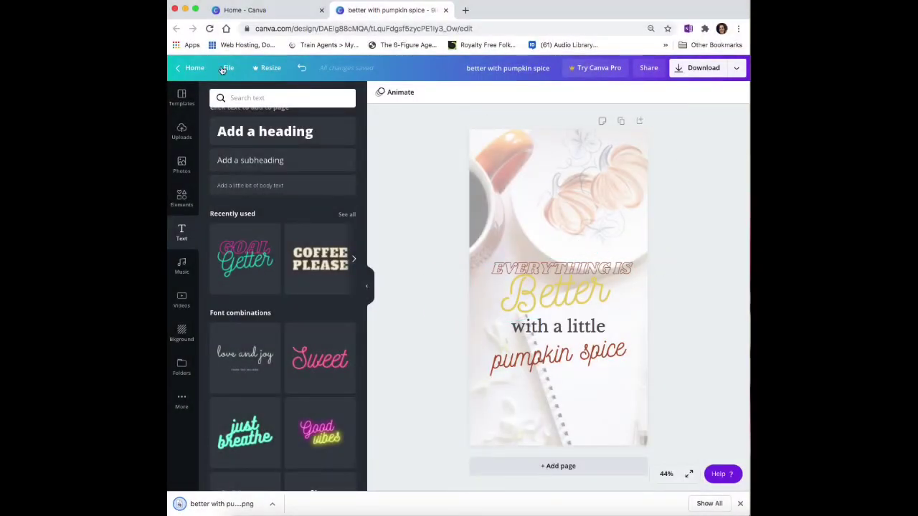
Return to the home page and create a new blank Instagram Post design
left_click(195, 69)
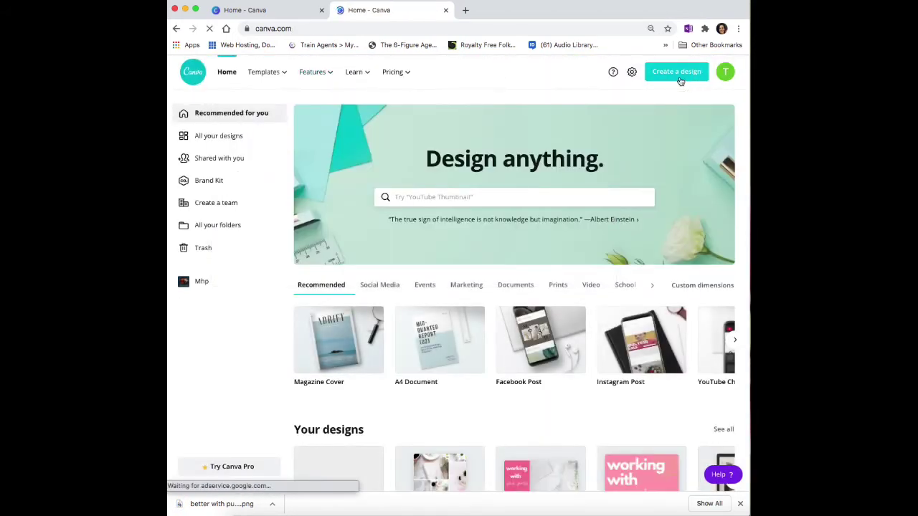
left_click(677, 74)
scroll(595, 220, "down", 2)
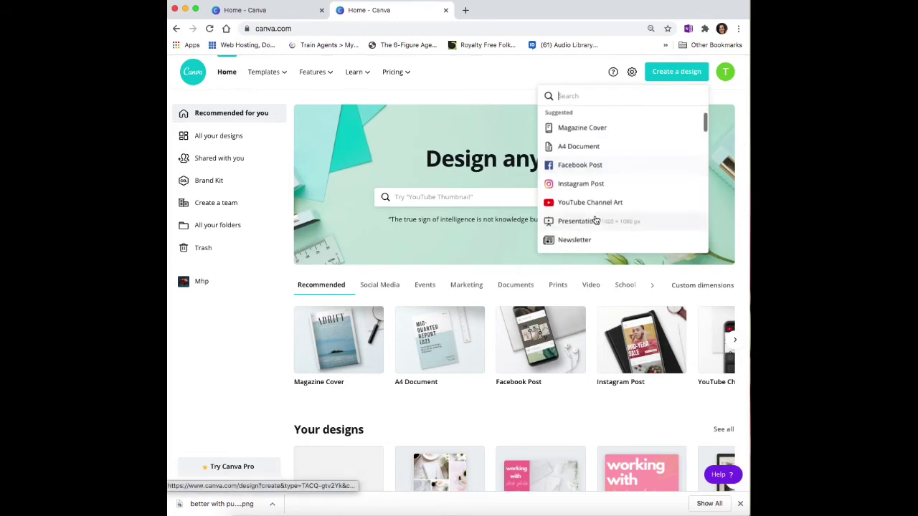
left_click(579, 186)
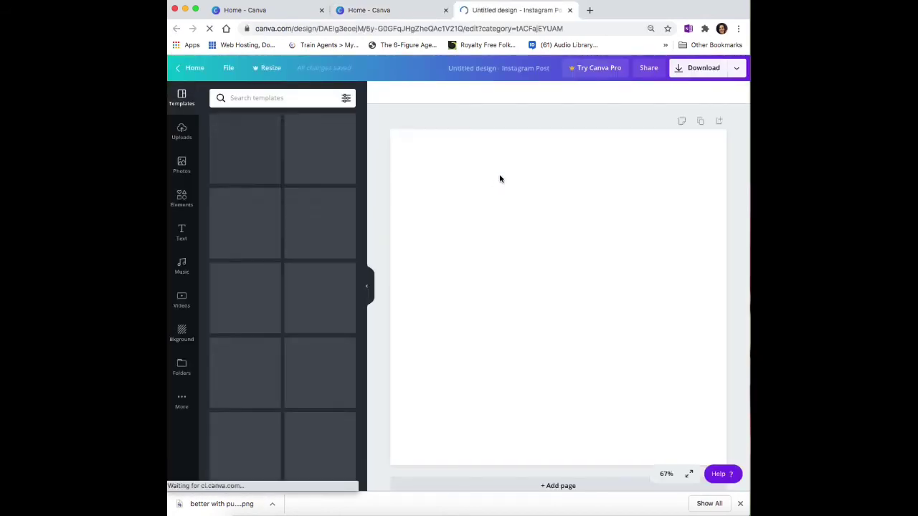
Look through the Instagram Post template categories, and search the templates for "halloween"
scroll(273, 176, "down", 2)
scroll(273, 175, "down", 6)
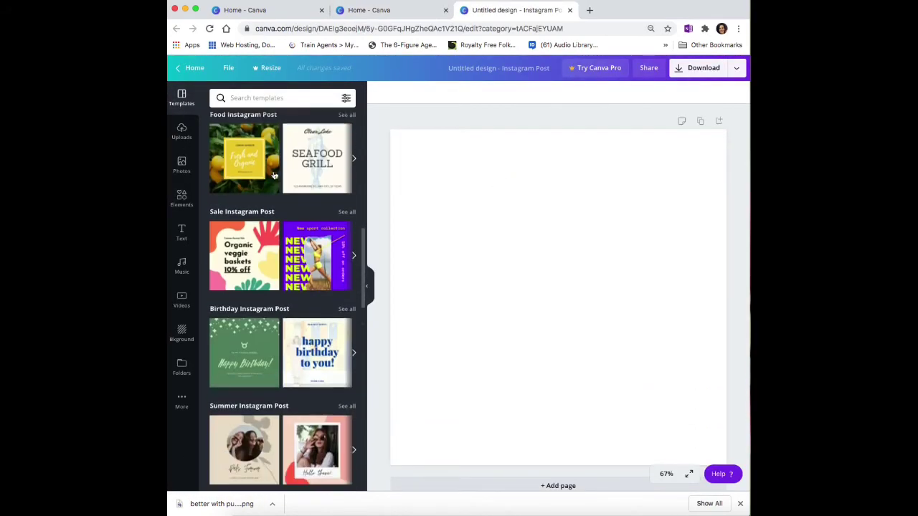
scroll(273, 175, "down", 3)
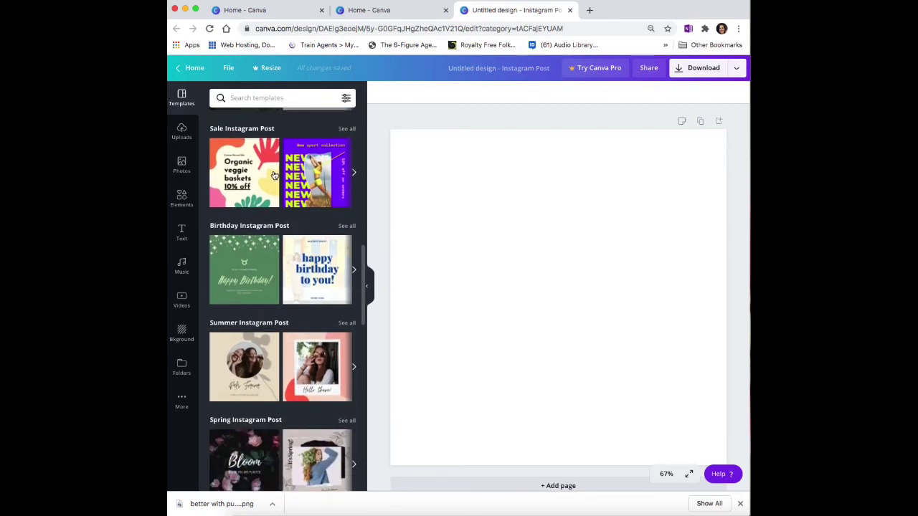
scroll(273, 176, "down", 4)
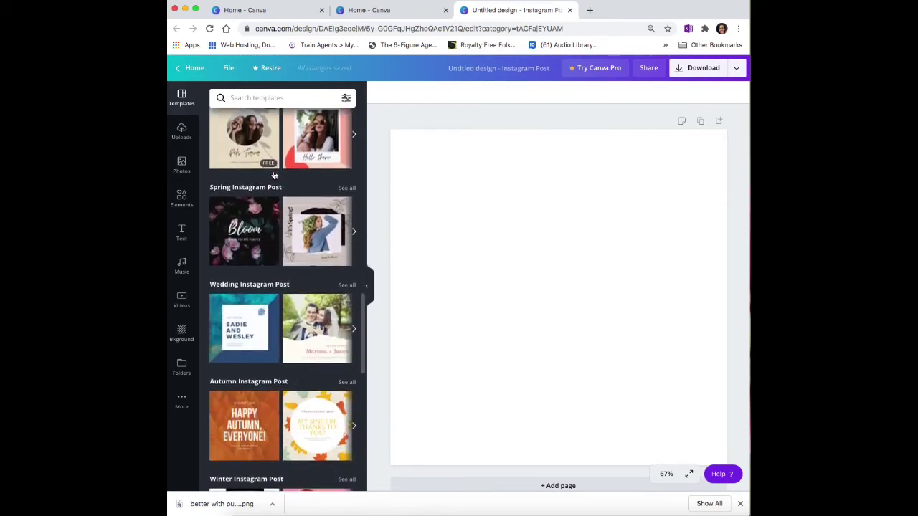
scroll(273, 176, "down", 4)
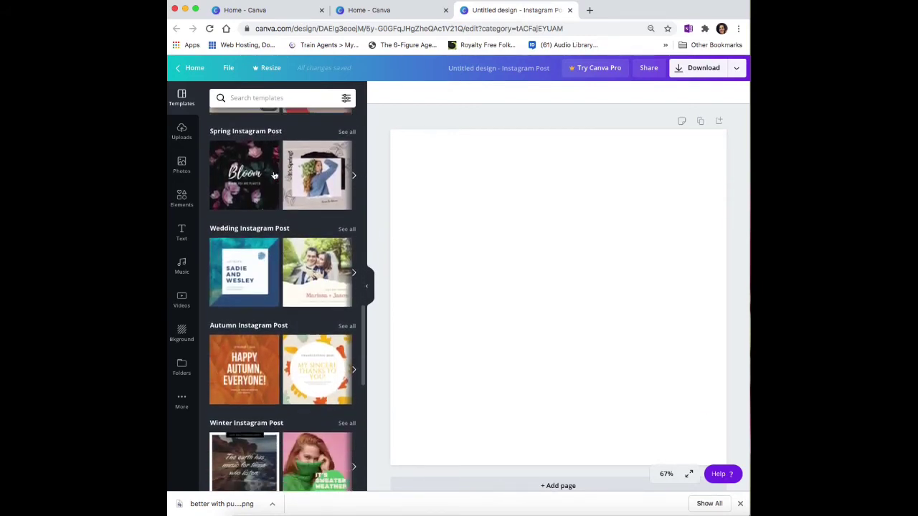
scroll(273, 176, "down", 3)
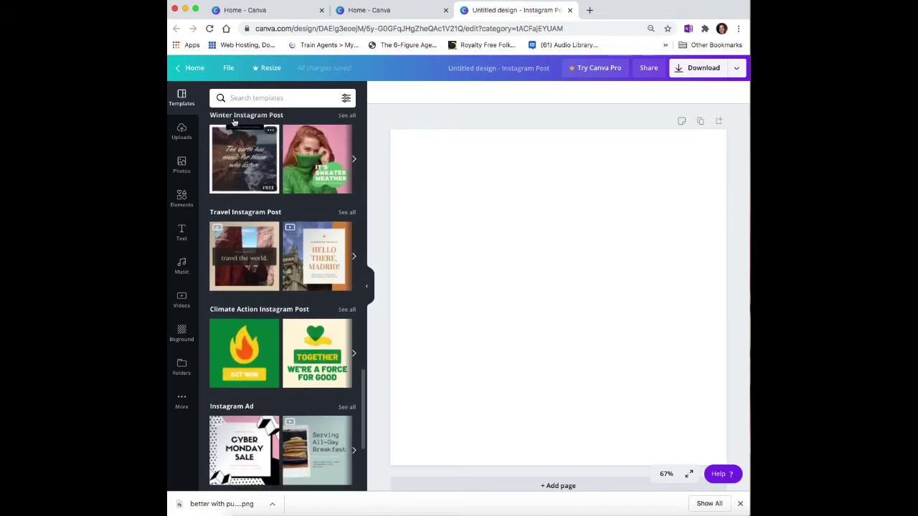
left_click(237, 98)
type("halloween")
key("Return")
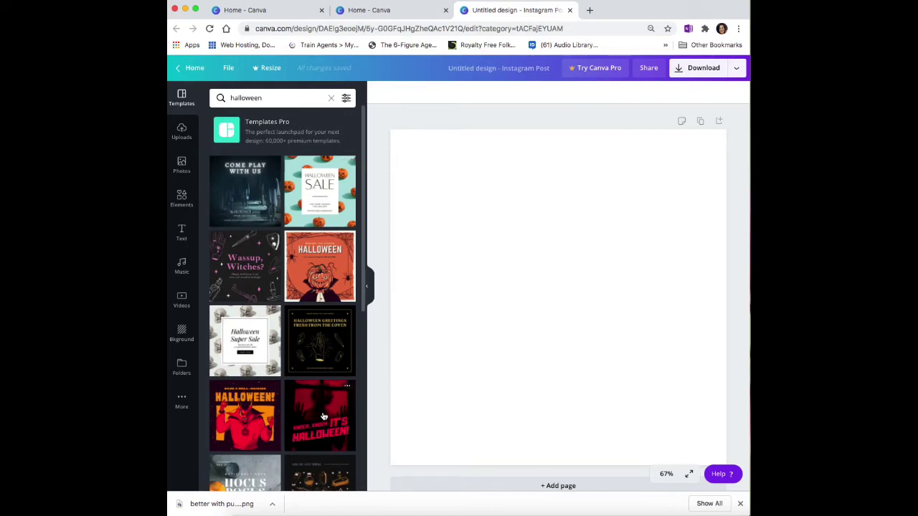
Find the orange "Freaky Friday Party" ghost template among the Halloween results and apply it to the page
scroll(322, 416, "down", 2)
scroll(324, 418, "down", 5)
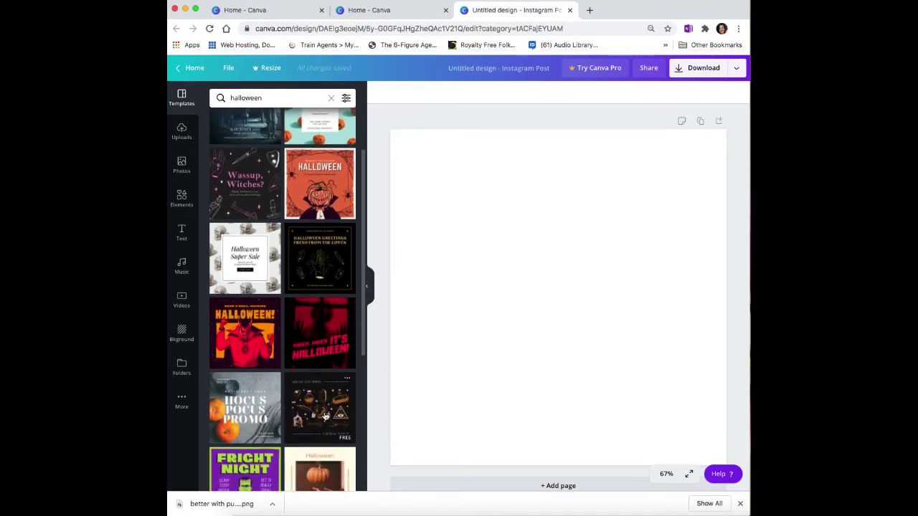
scroll(324, 416, "down", 2)
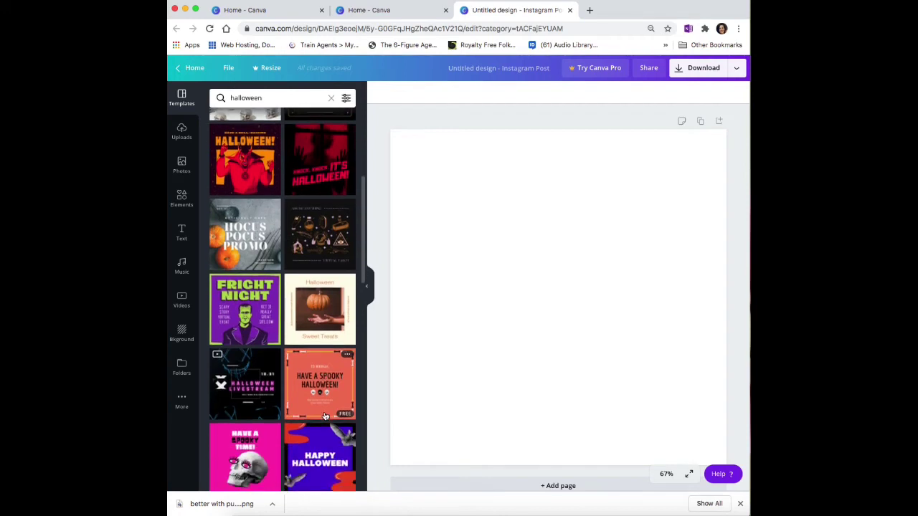
scroll(324, 416, "down", 6)
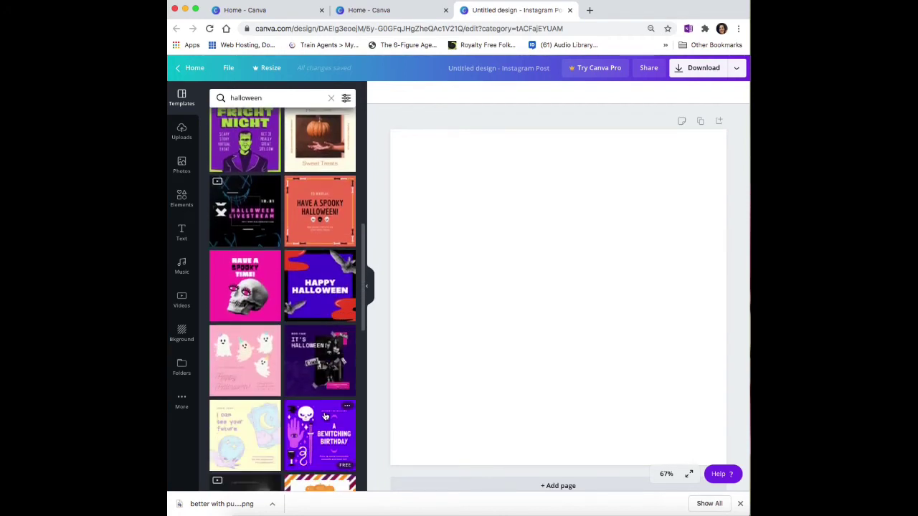
scroll(325, 415, "down", 2)
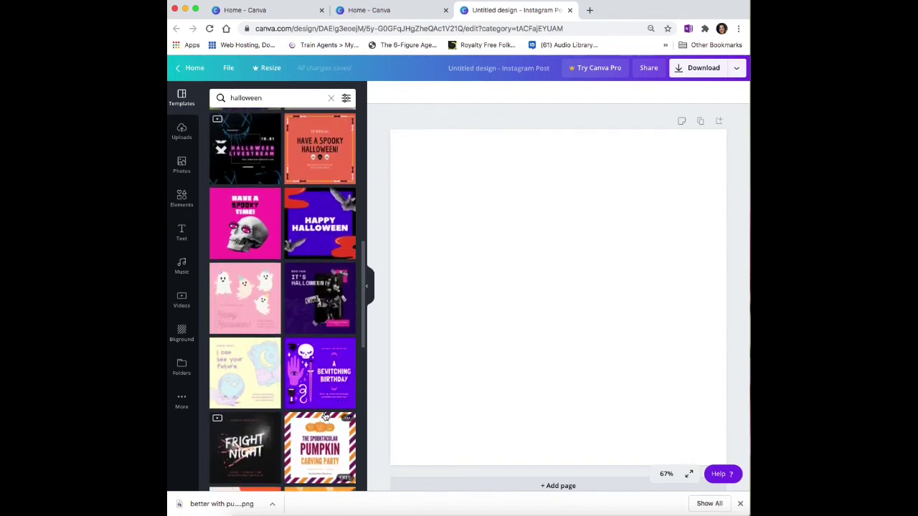
scroll(325, 416, "down", 3)
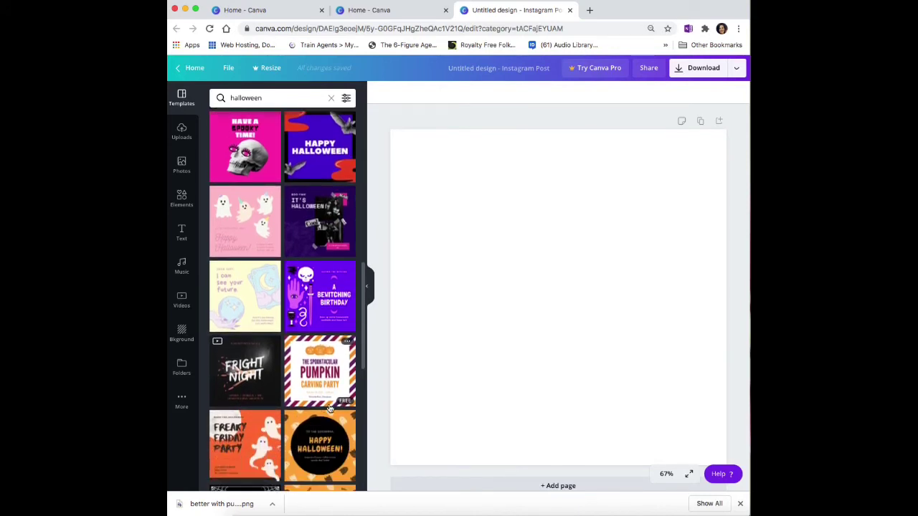
left_click(265, 468)
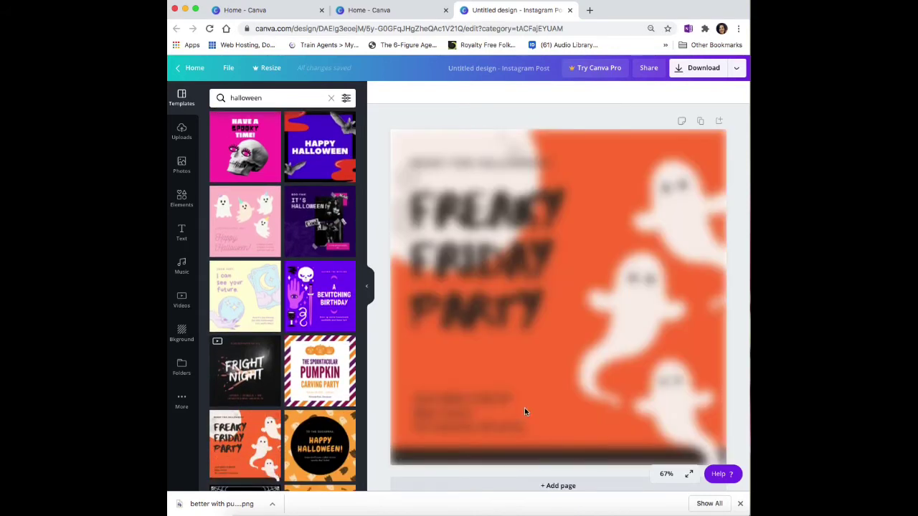
Delete the orange background from the "Freaky Friday Party" design
left_click(559, 416)
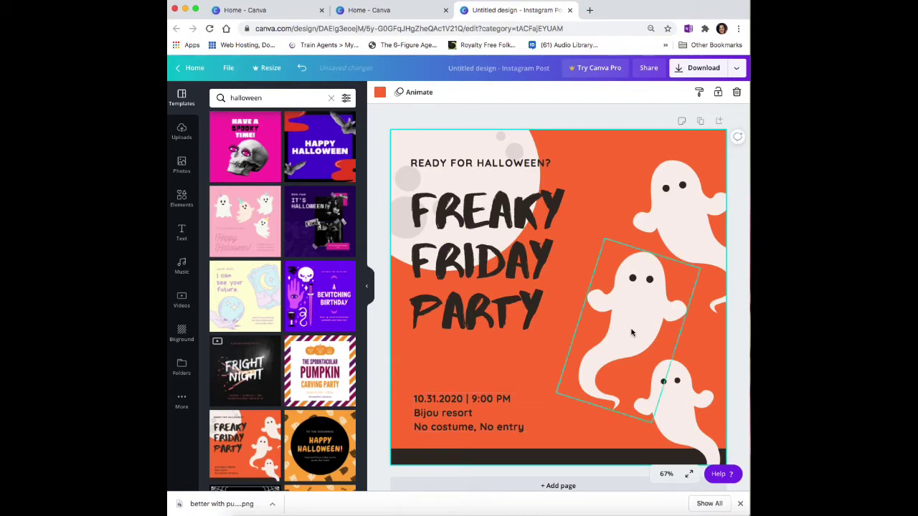
left_click(579, 206)
left_click(611, 173)
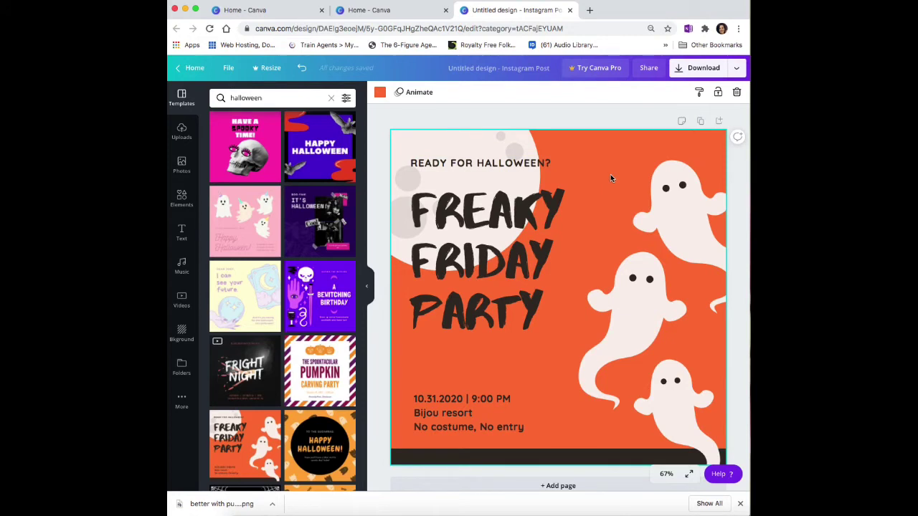
key("Delete")
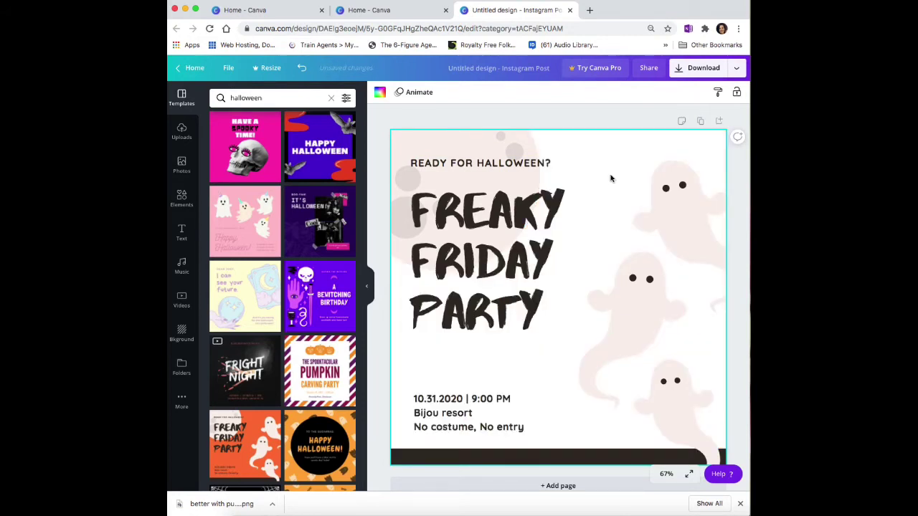
Upload the first photo from the "Flat Lay Fall 2020 Halloween Red" folder, inside "Flat Lay Fall 2020" in Pictures
left_click(185, 136)
left_click(262, 97)
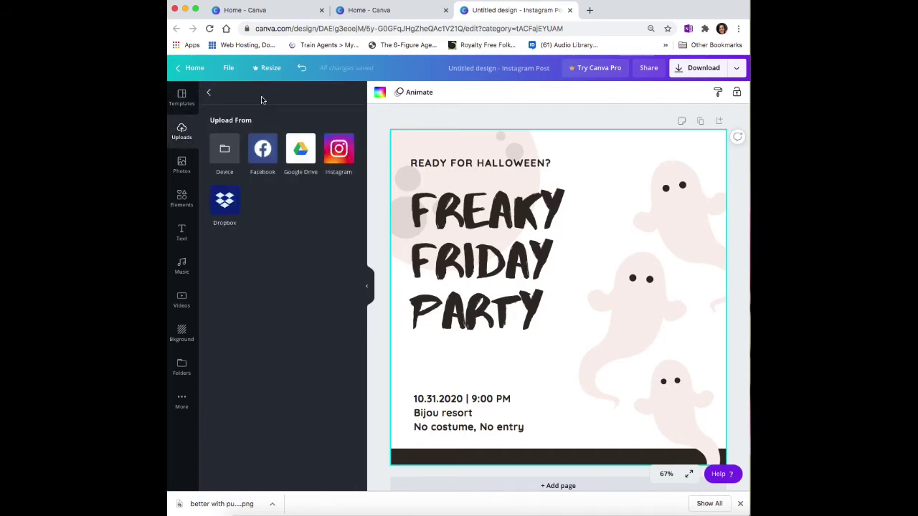
left_click(228, 163)
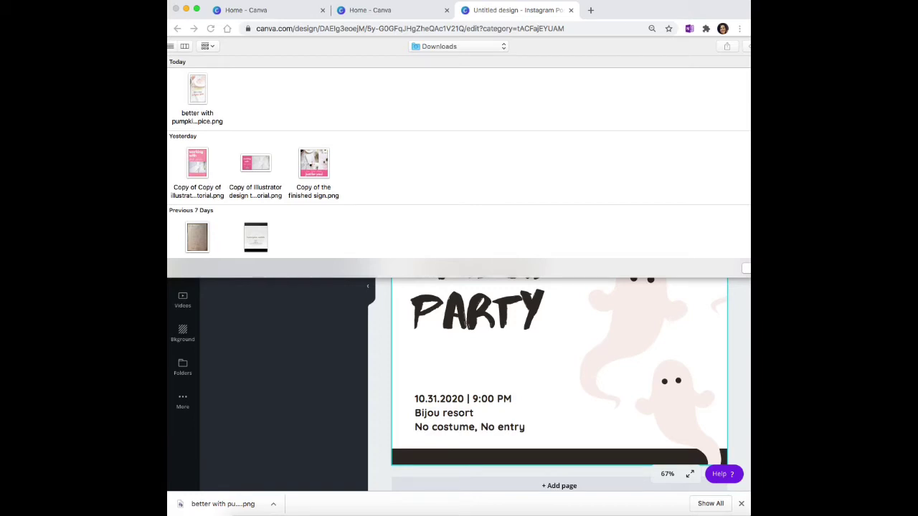
left_click(459, 45)
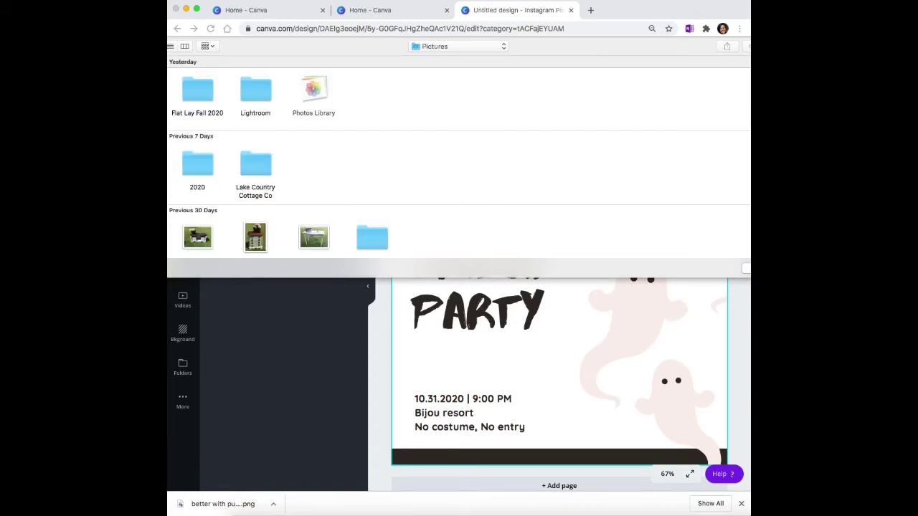
double_click(204, 100)
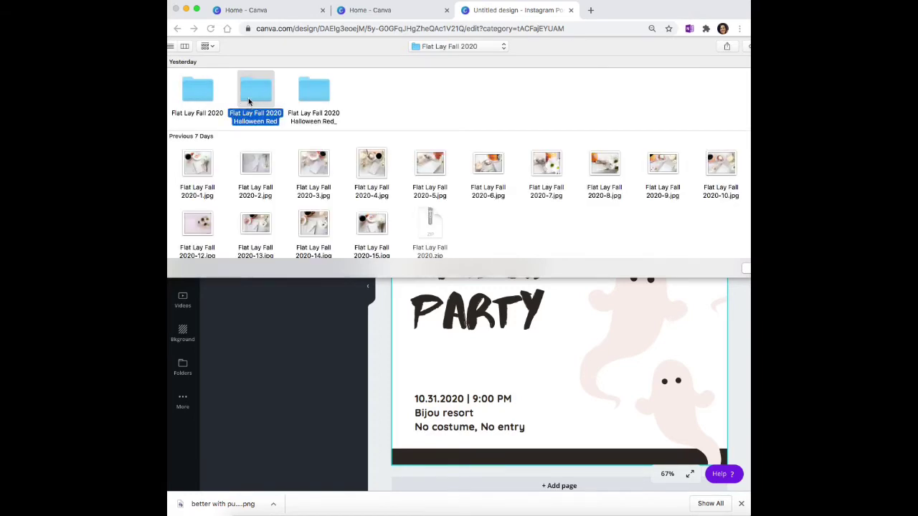
double_click(249, 99)
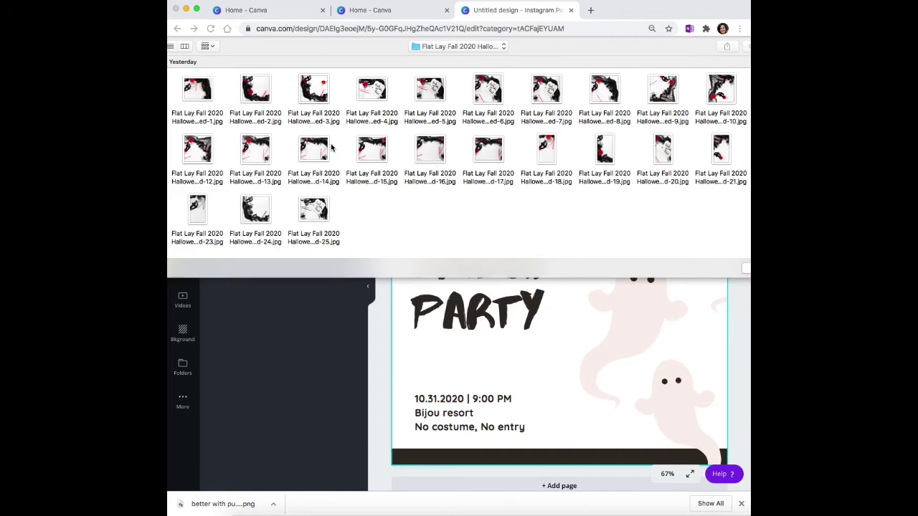
left_click(202, 101)
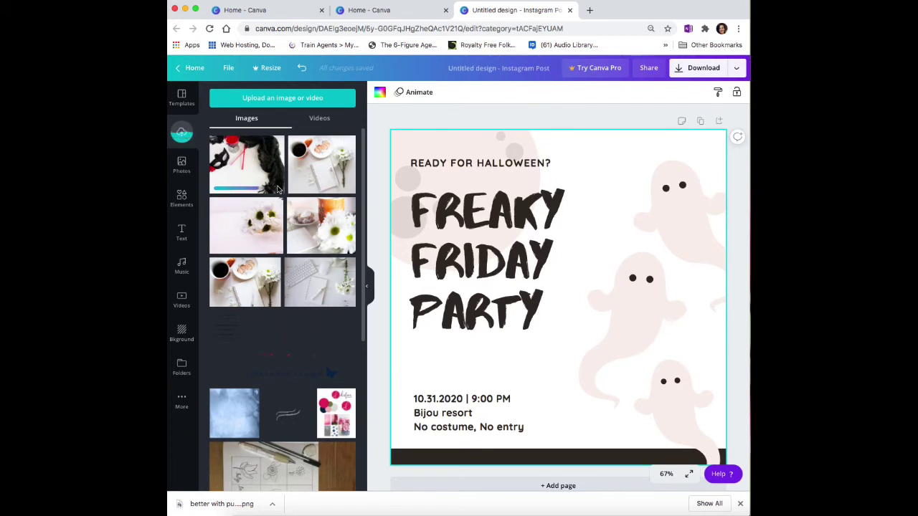
Place the uploaded mask and goblet photo on the page, enlarge it to about 1,405 × 1,095, and position it to cover the page
left_click(238, 179)
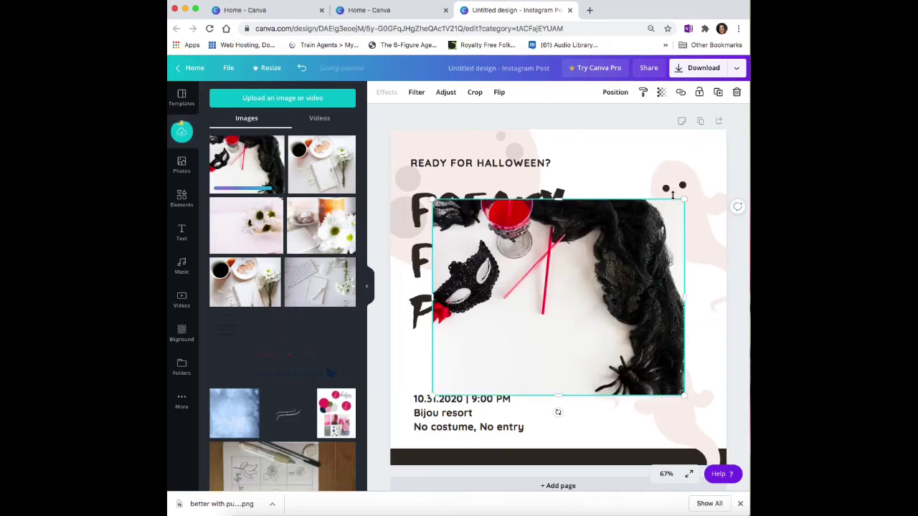
left_click_drag(683, 200, 745, 148)
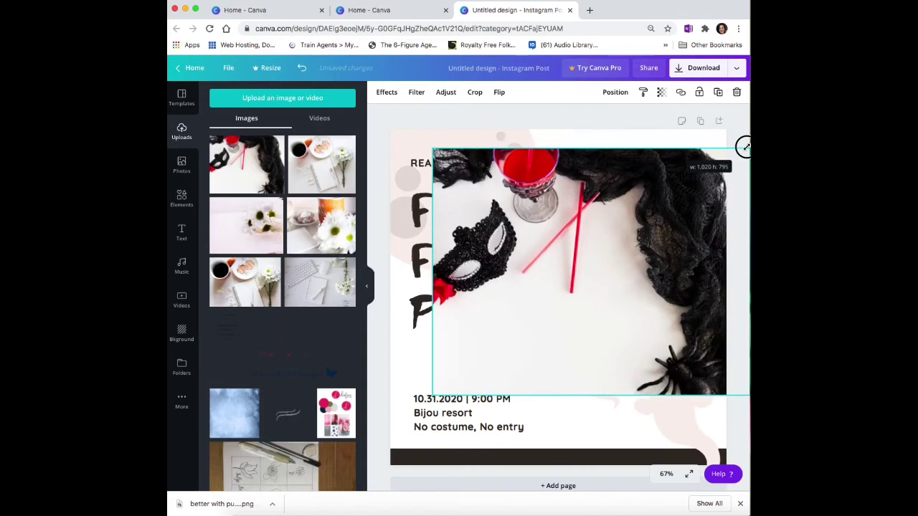
left_click_drag(635, 308, 594, 285)
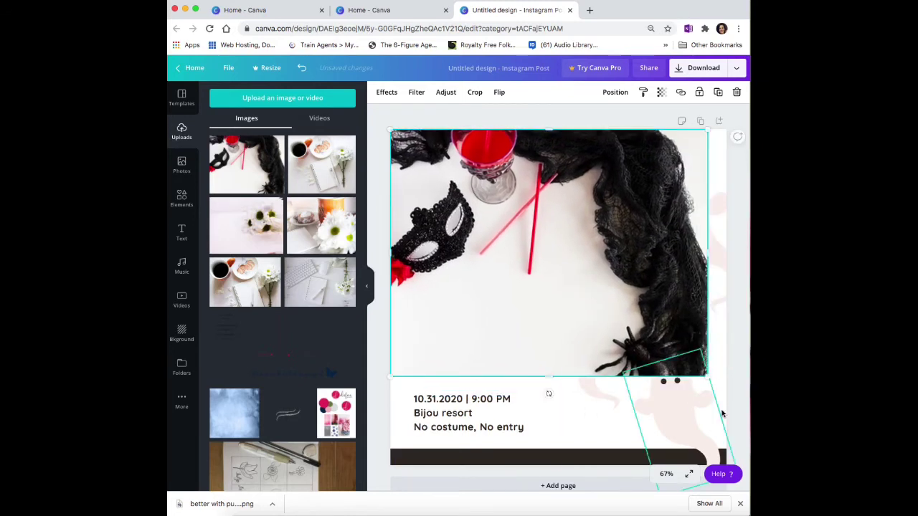
left_click_drag(708, 388, 749, 470)
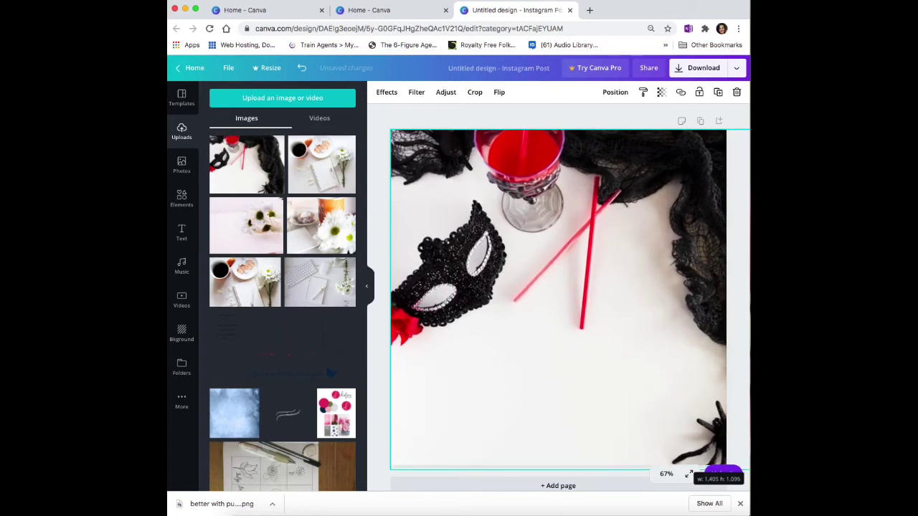
left_click_drag(658, 389, 633, 389)
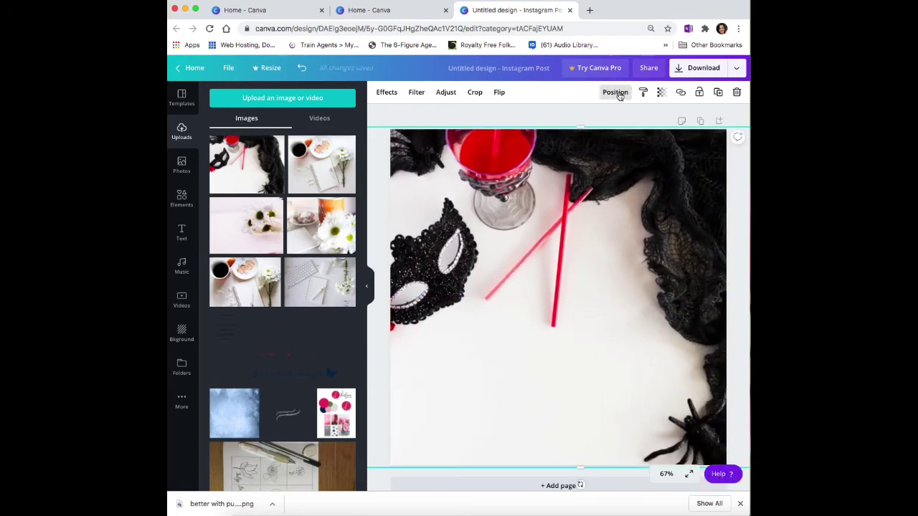
Send the photo backward through the layers until it sits behind all the template's text and ghosts
left_click(614, 92)
left_click(586, 121)
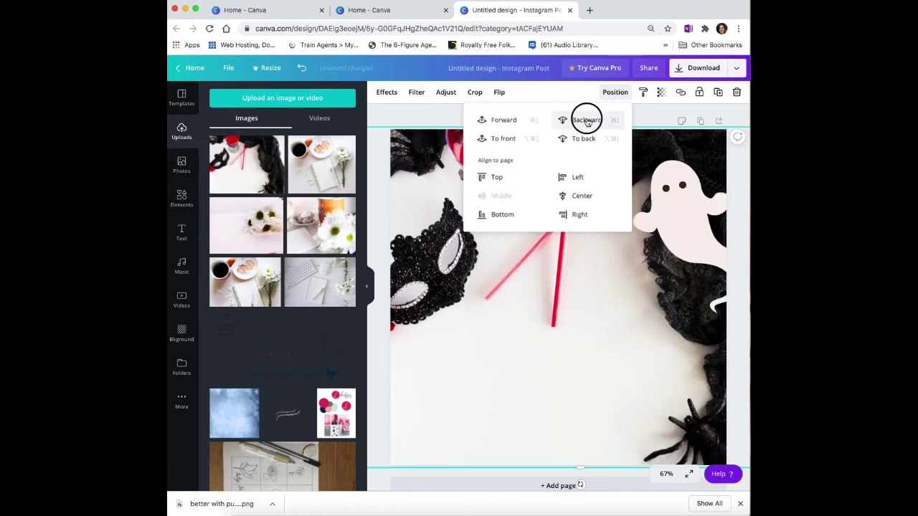
left_click(586, 120)
left_click(586, 120)
left_click(586, 120)
left_click(586, 120)
left_click(587, 120)
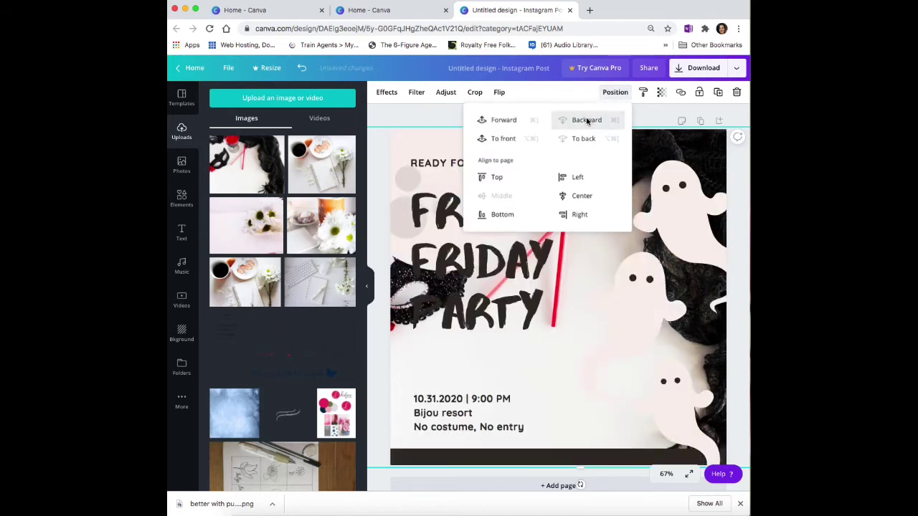
left_click(647, 120)
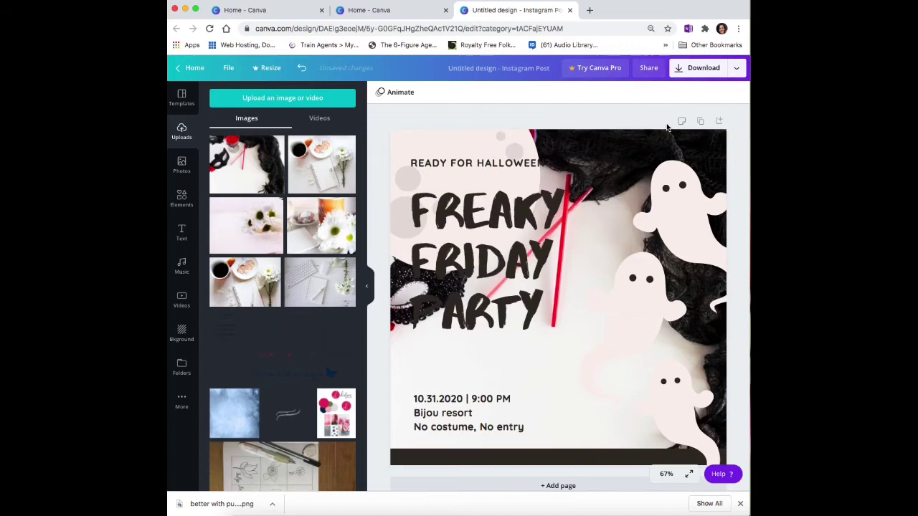
Delete the pale moon behind the heading and the dark bar along the design's lower edge
left_click(467, 147)
key("Delete")
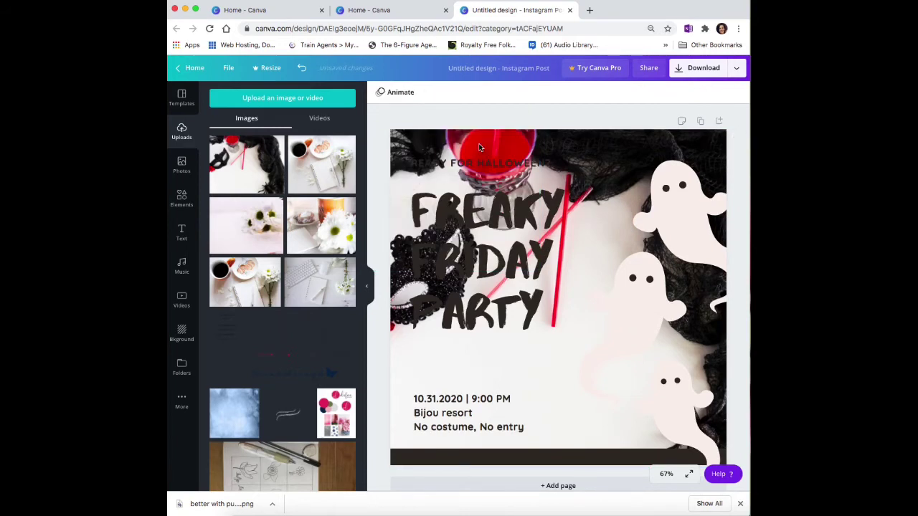
left_click(467, 172)
left_click(557, 408)
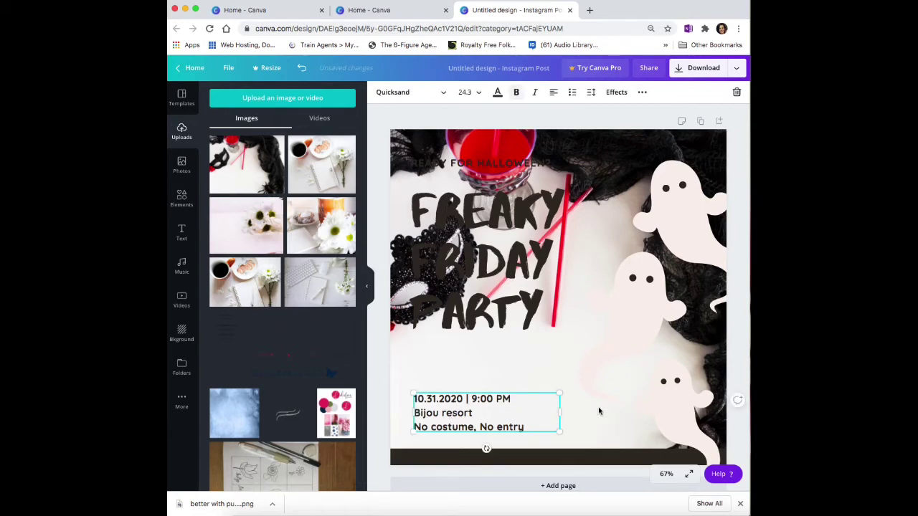
left_click(613, 430)
key("Escape")
left_click(612, 458)
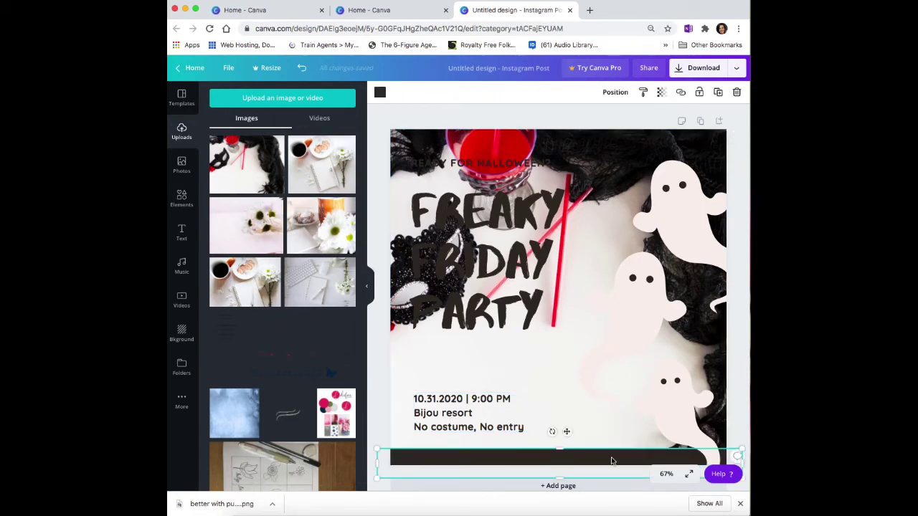
key("Delete")
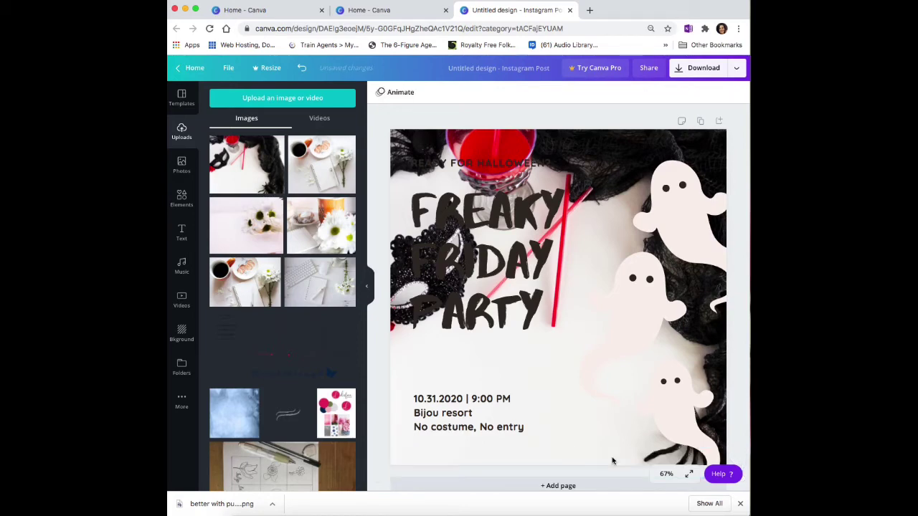
Move the "READY FOR HALLOWEEN?" and "FREAKY FRIDAY PARTY" text together lower and slightly to the right on the photo
left_click(517, 305)
left_click_drag(517, 305, 701, 323)
Delete the three ghosts from the design and move the grouped heading text slightly further right
left_click(594, 423)
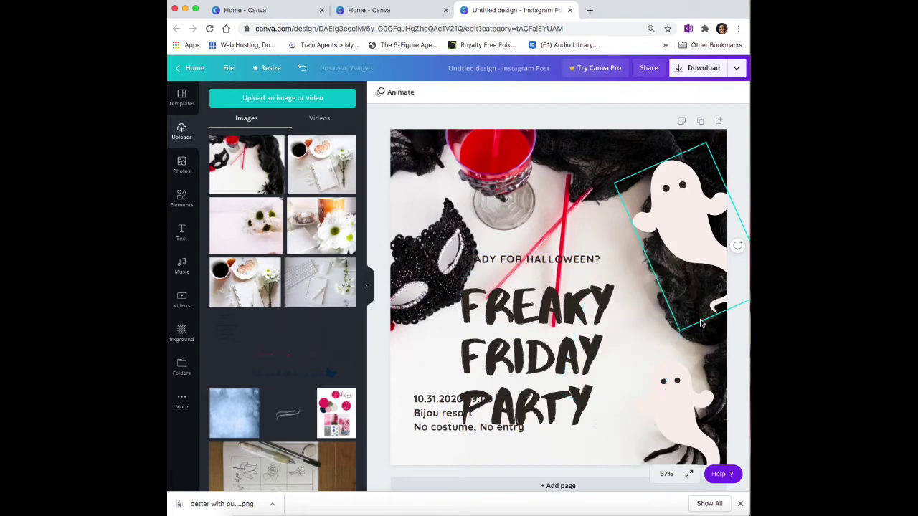
left_click(687, 407)
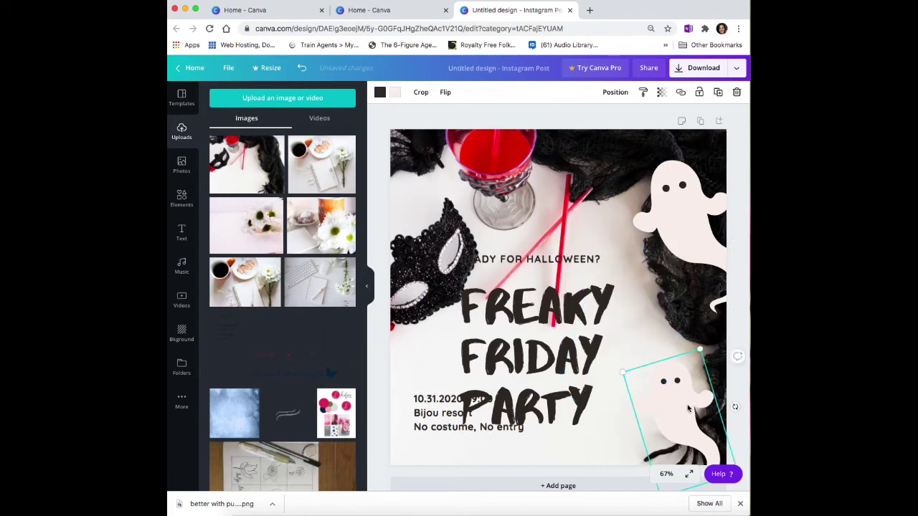
key("Delete")
left_click(683, 233)
key("Delete")
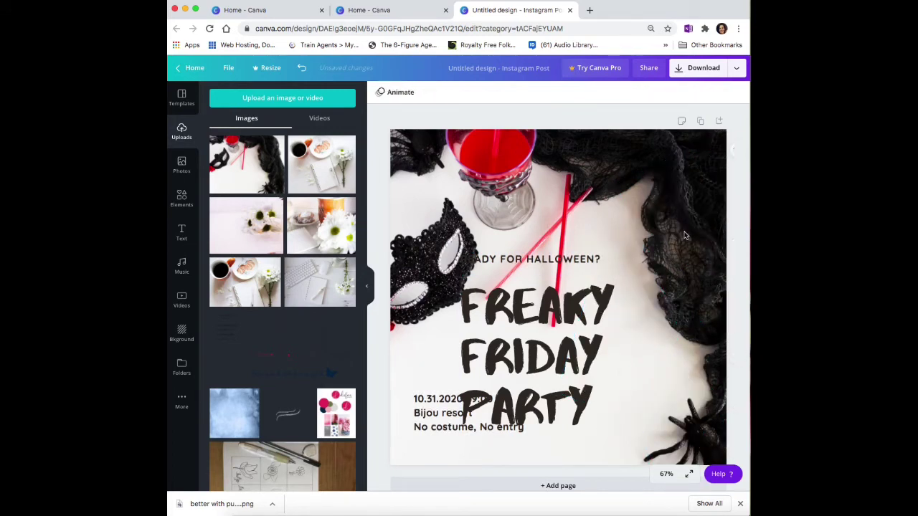
left_click_drag(540, 388, 559, 388)
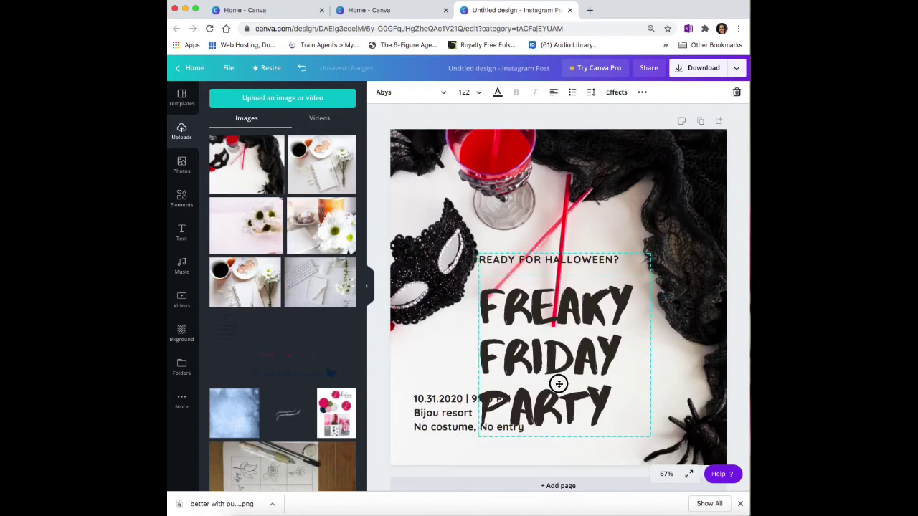
Recolor the date and venue text white and move it onto the black cloth in the design's upper-right corner
left_click(440, 403)
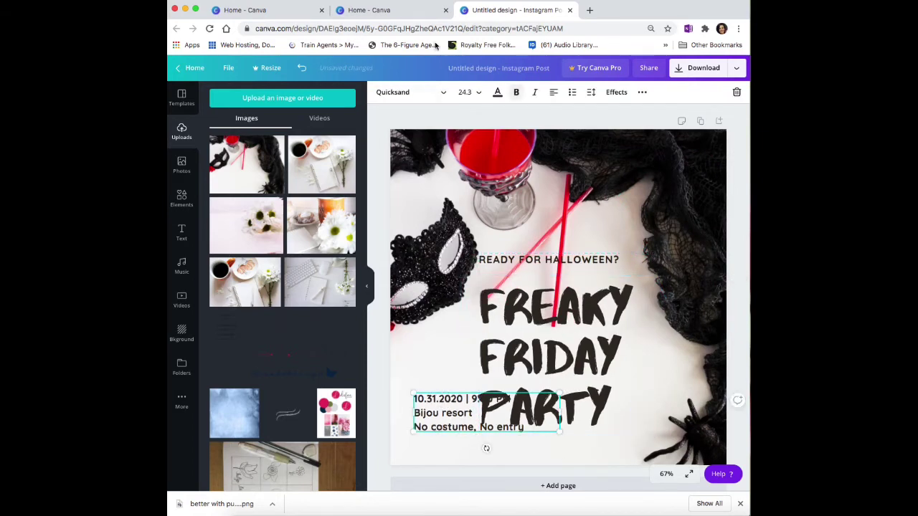
left_click(496, 92)
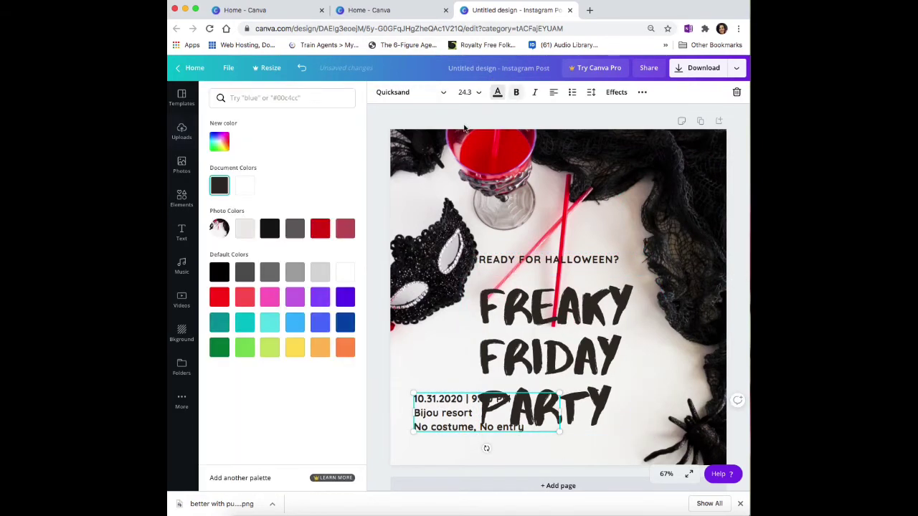
left_click(244, 188)
left_click_drag(445, 421, 618, 159)
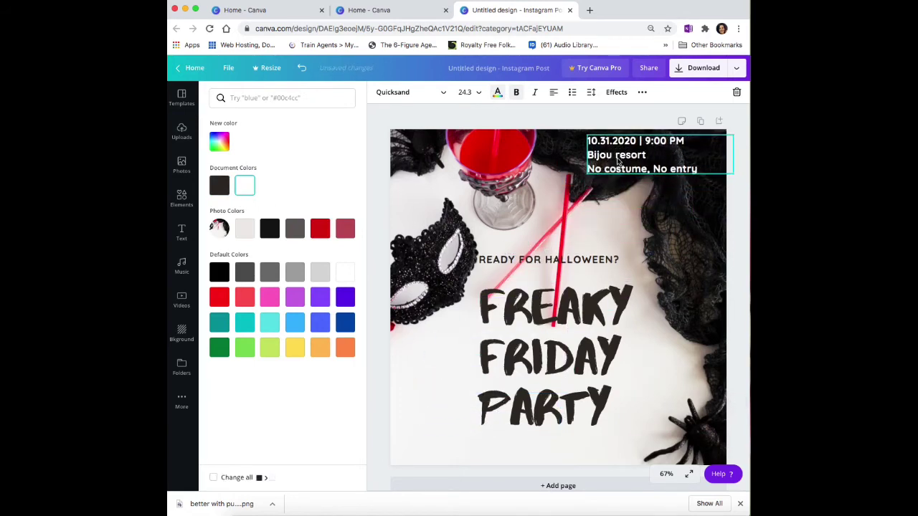
Right-align the date and venue text and move it slightly inward so it fits within the page edge
left_click(552, 91)
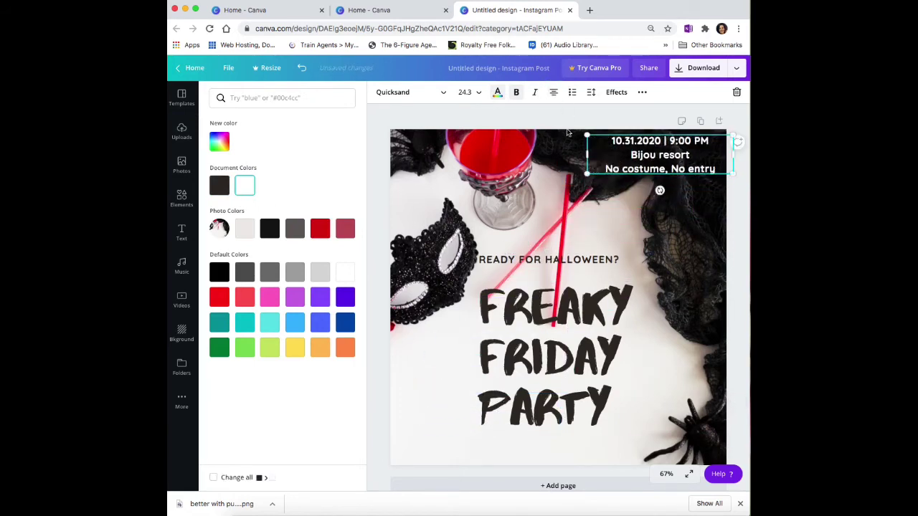
left_click(552, 92)
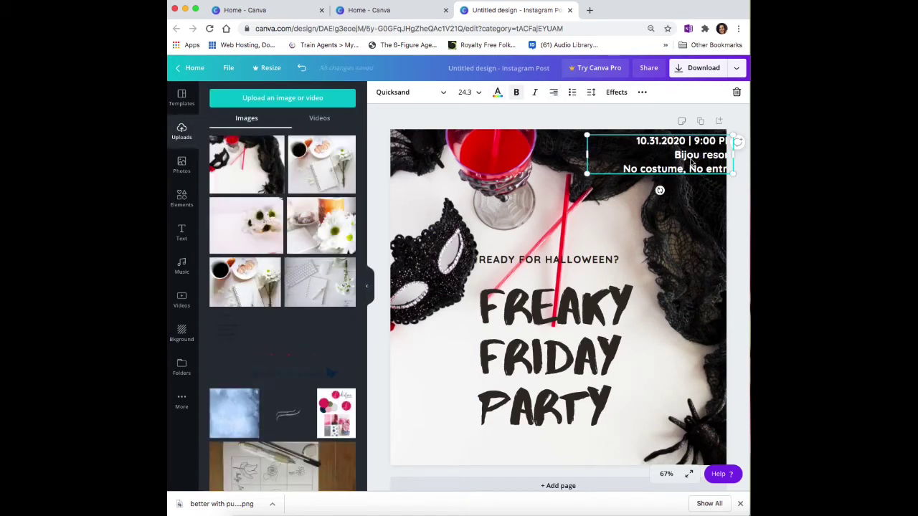
left_click_drag(650, 149, 634, 152)
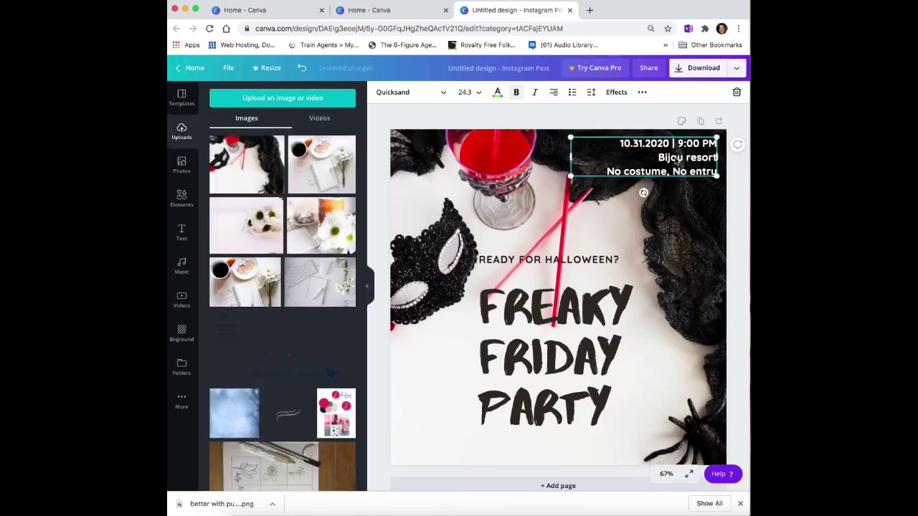
double_click(669, 157)
left_click(562, 122)
left_click(674, 165)
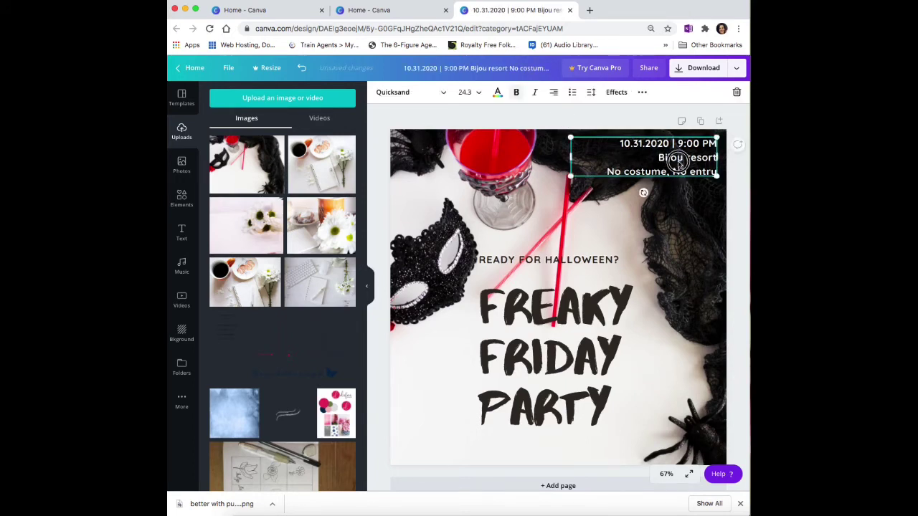
Try the Shadow, Lift and Hollow effects on the date and venue text, and apply Echo
left_click(616, 95)
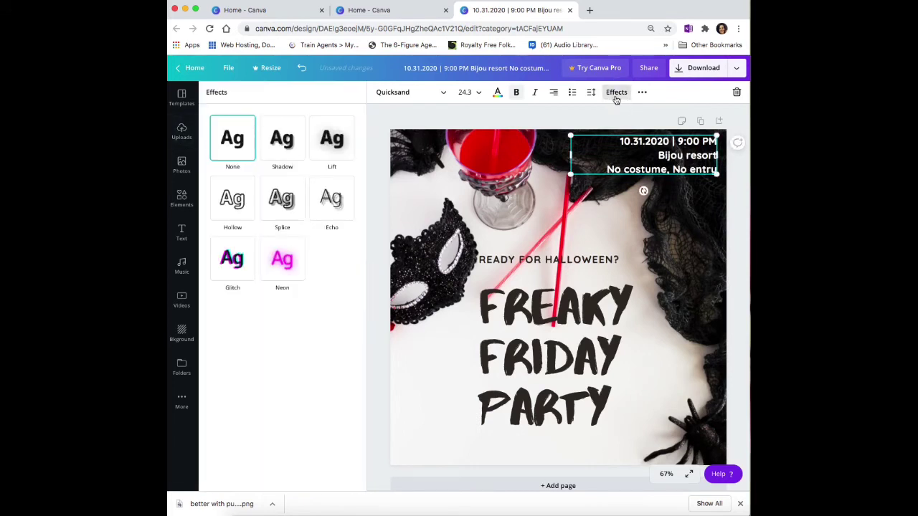
left_click(281, 143)
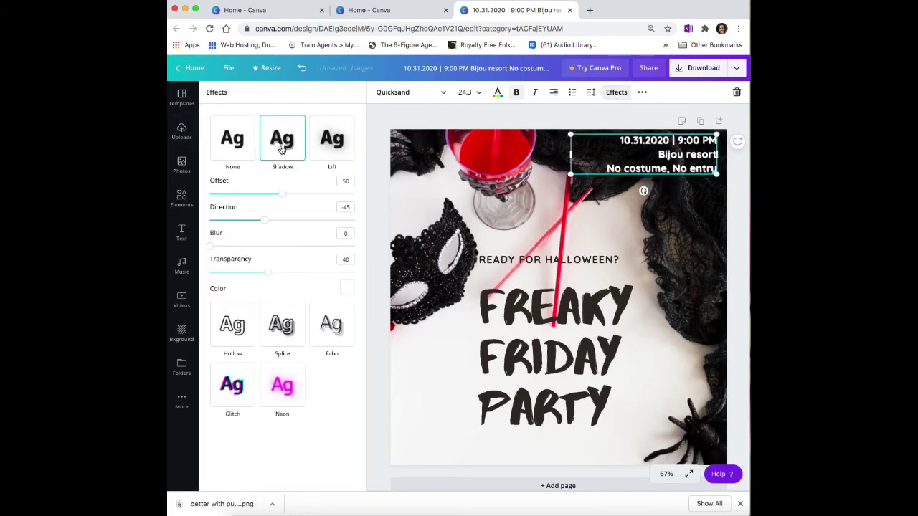
left_click(320, 149)
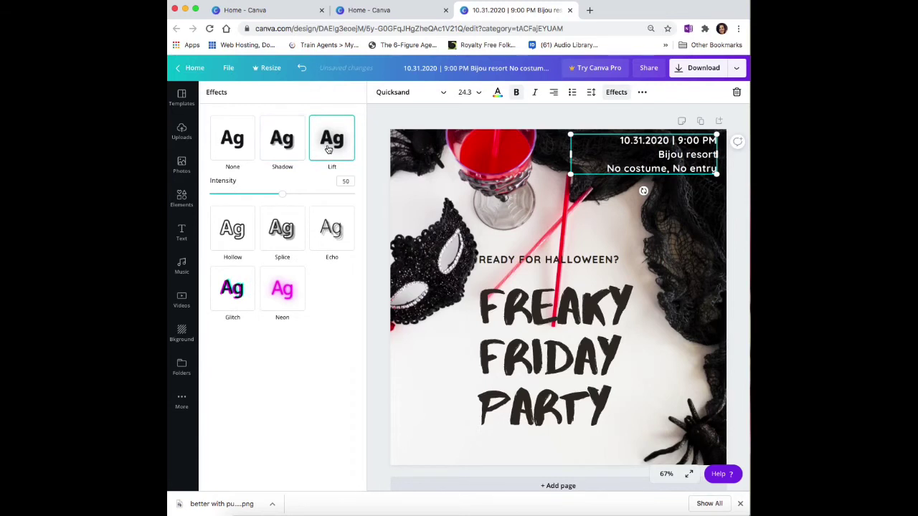
left_click(248, 147)
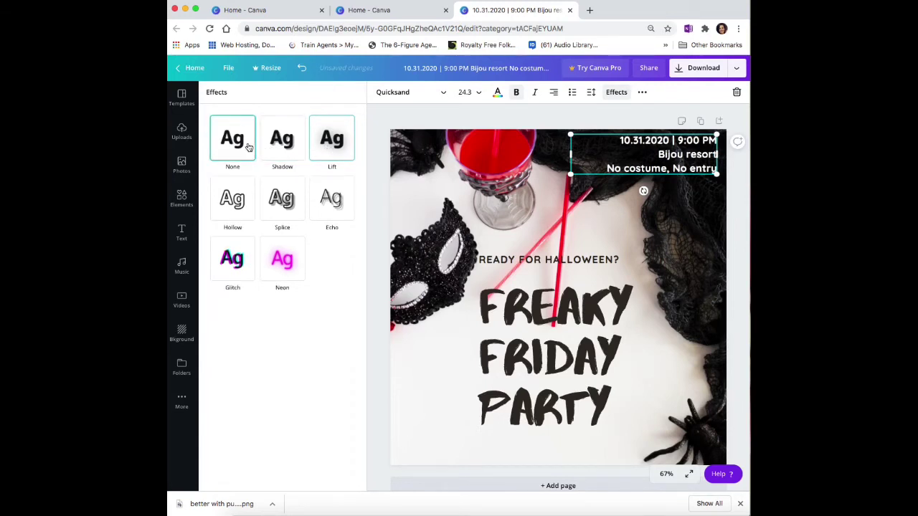
left_click(231, 204)
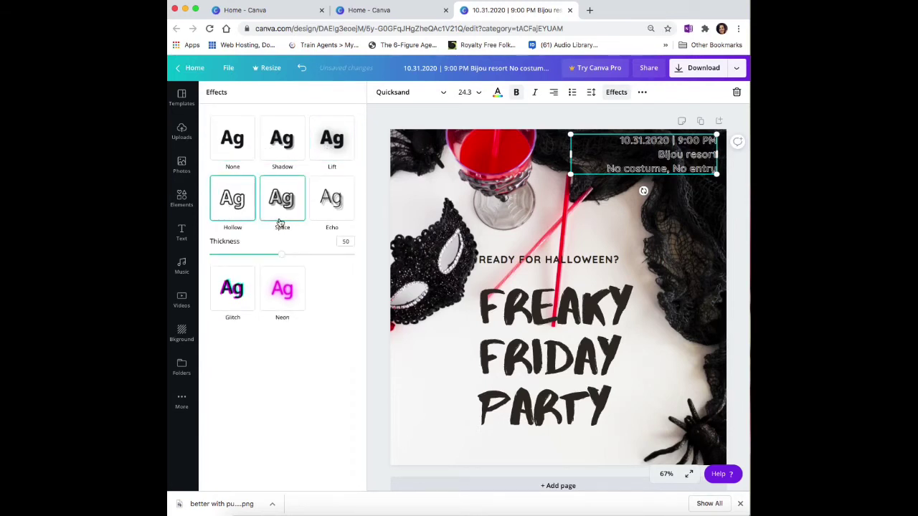
left_click(348, 218)
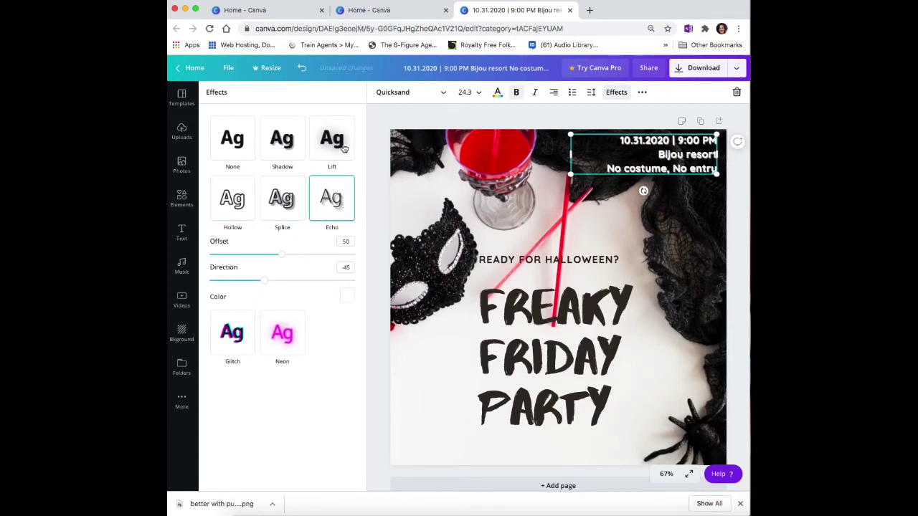
Shrink the grouped heading until "FREAKY FRIDAY PARTY" is font size 104, and position it lower on the white area
left_click(551, 326)
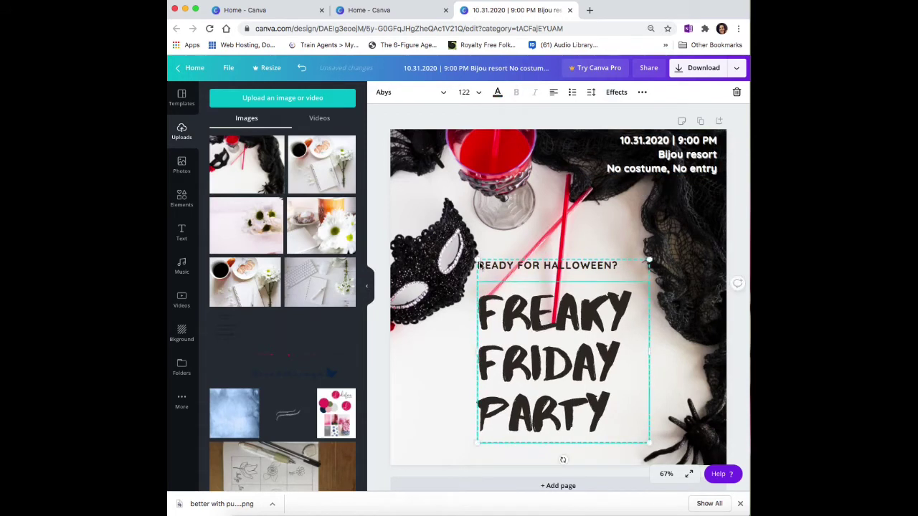
left_click_drag(477, 261, 502, 286)
left_click_drag(534, 384, 532, 385)
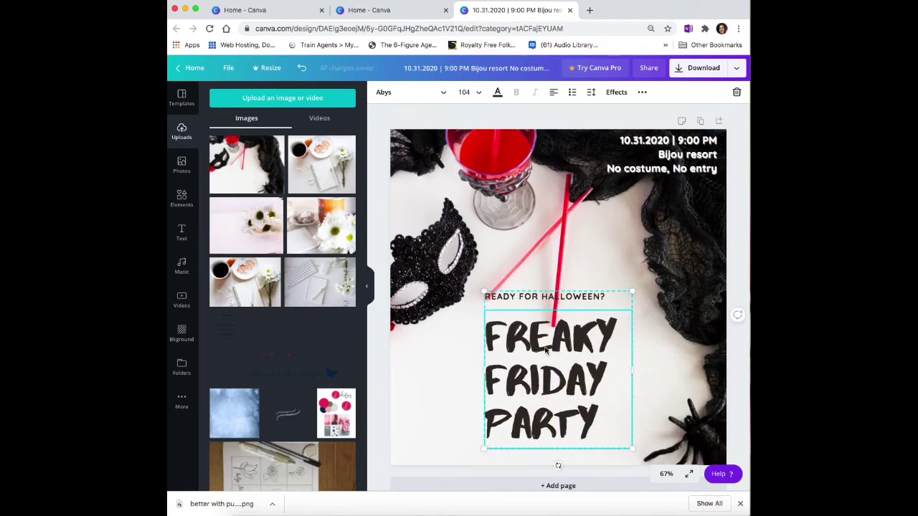
Center-align the "READY FOR HALLOWEEN?" line and ungroup it from the "FREAKY FRIDAY PARTY" text
left_click(524, 300)
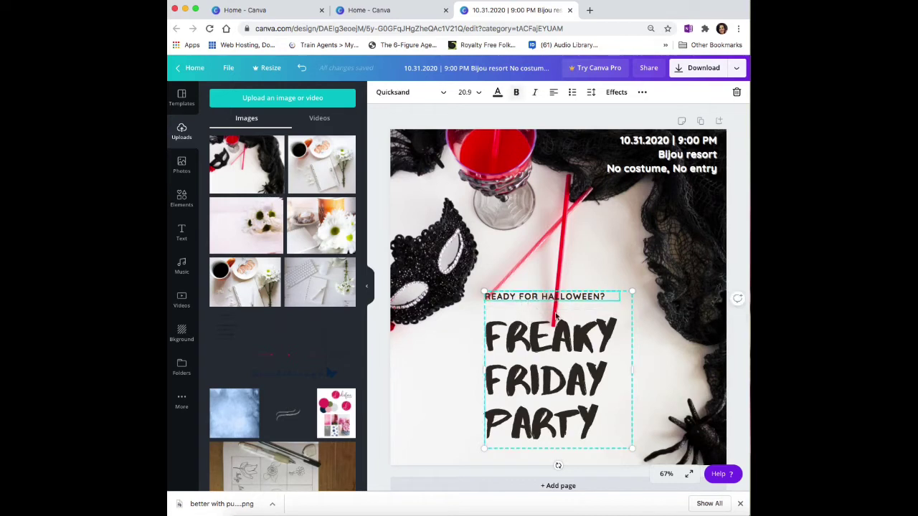
left_click(553, 91)
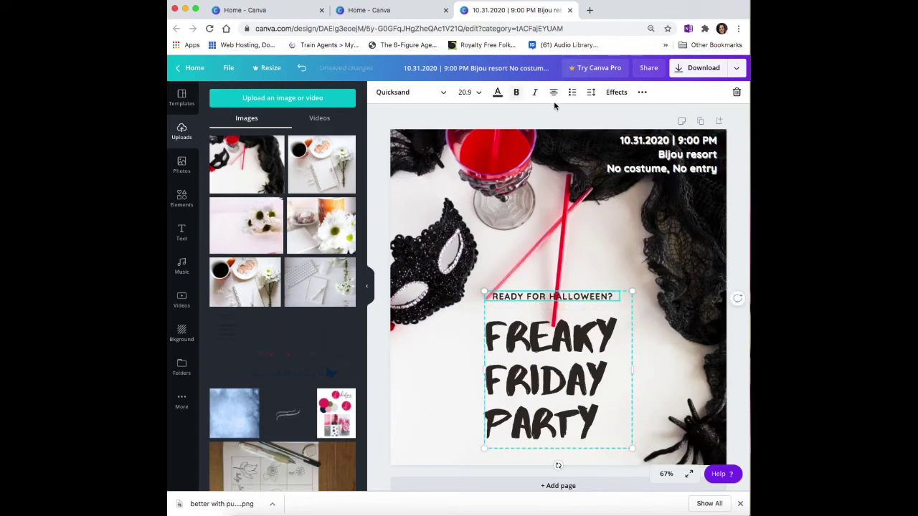
left_click(620, 247)
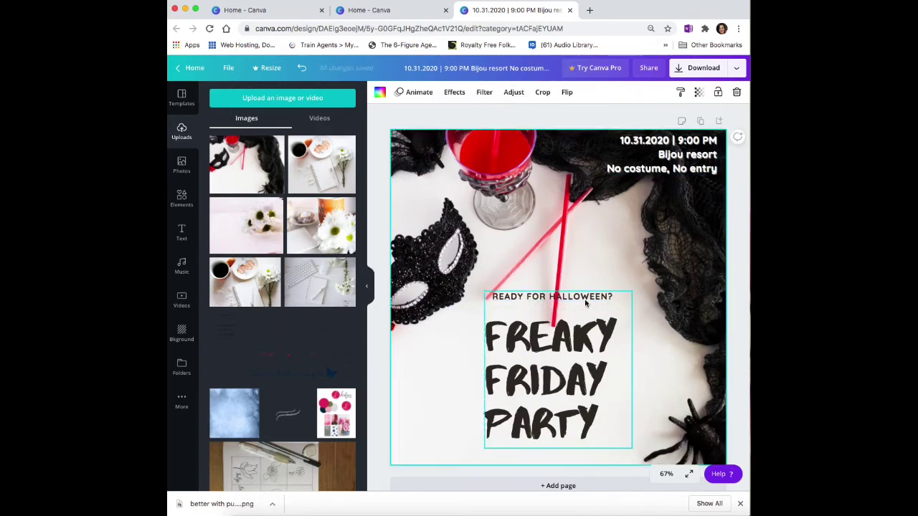
left_click(616, 300)
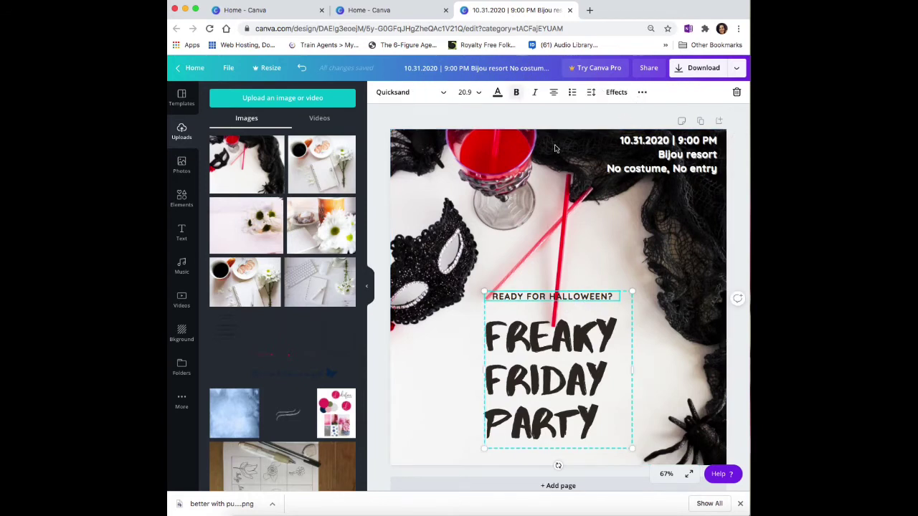
left_click(644, 94)
left_click(493, 114)
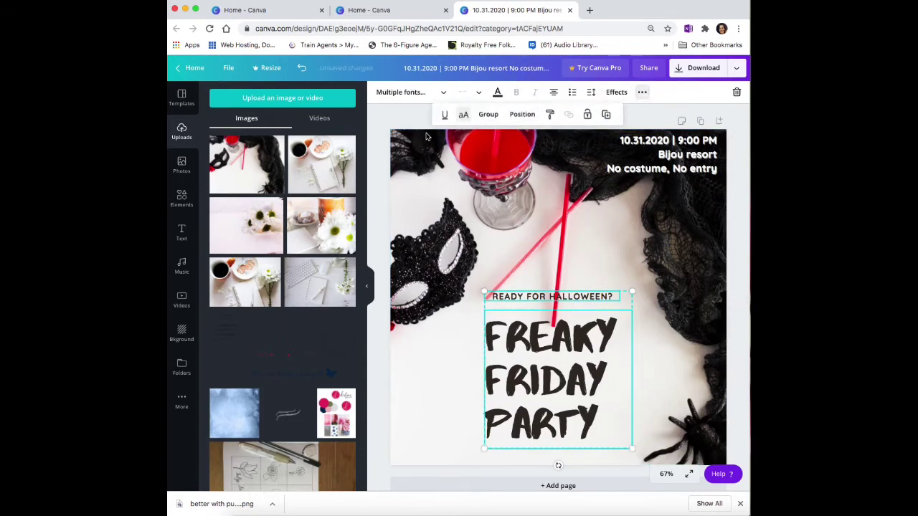
left_click(459, 307)
Move the "READY FOR HALLOWEEN?" line up away from the heading and enlarge it to font size 39
left_click(541, 300)
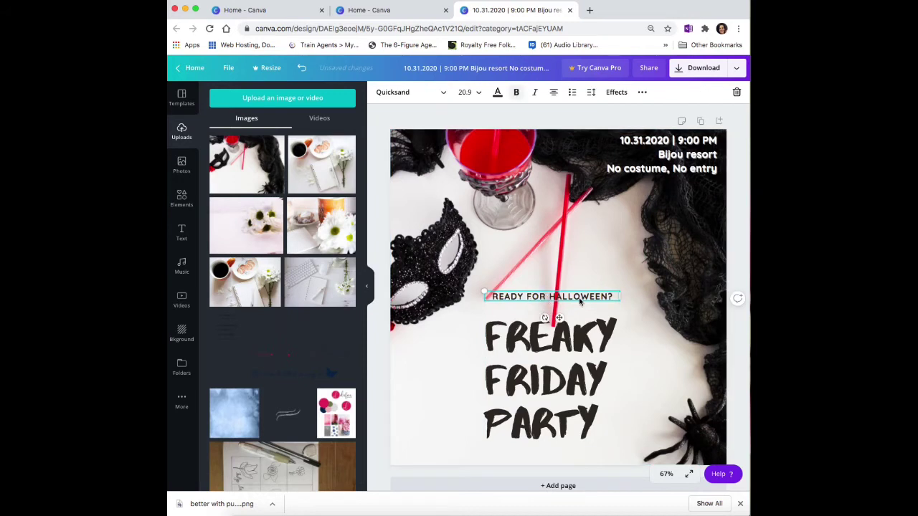
left_click_drag(546, 295, 545, 265)
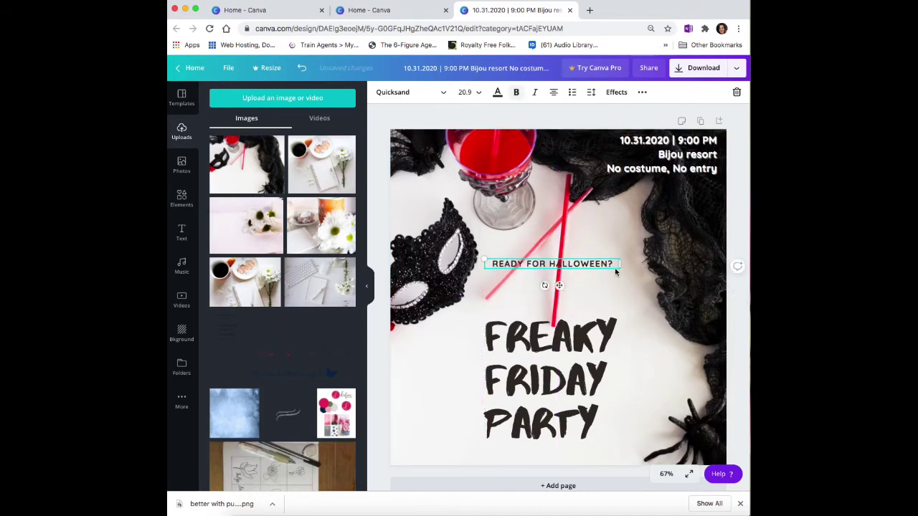
left_click_drag(482, 257, 561, 249)
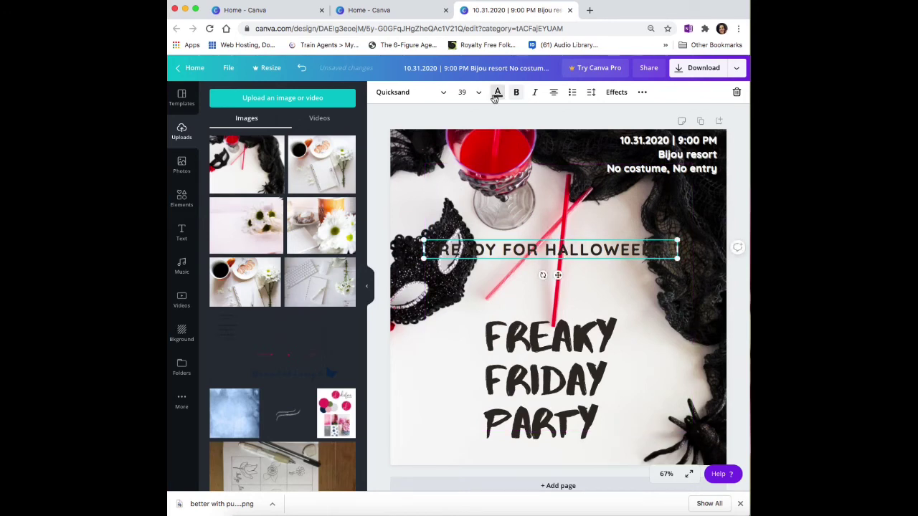
Recolor the "READY FOR HALLOWEEN?" text with the dark rose color taken from the photo
left_click(496, 96)
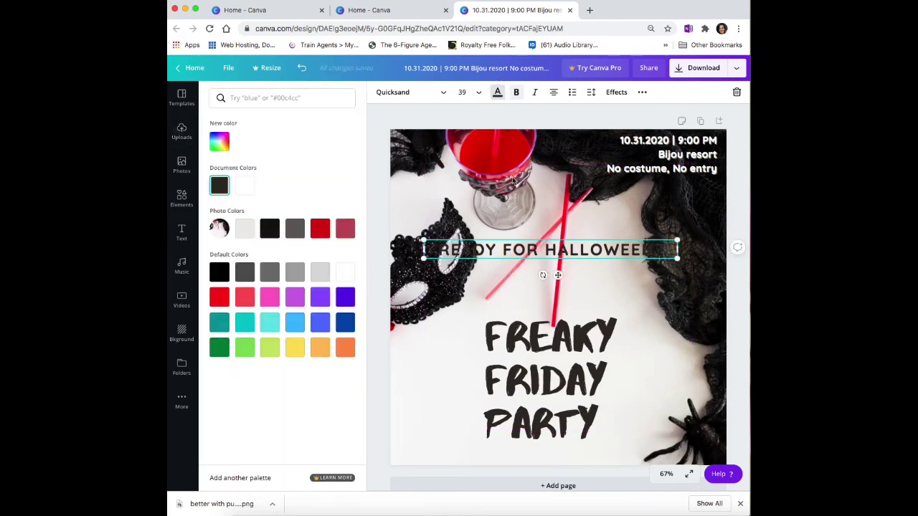
left_click(344, 229)
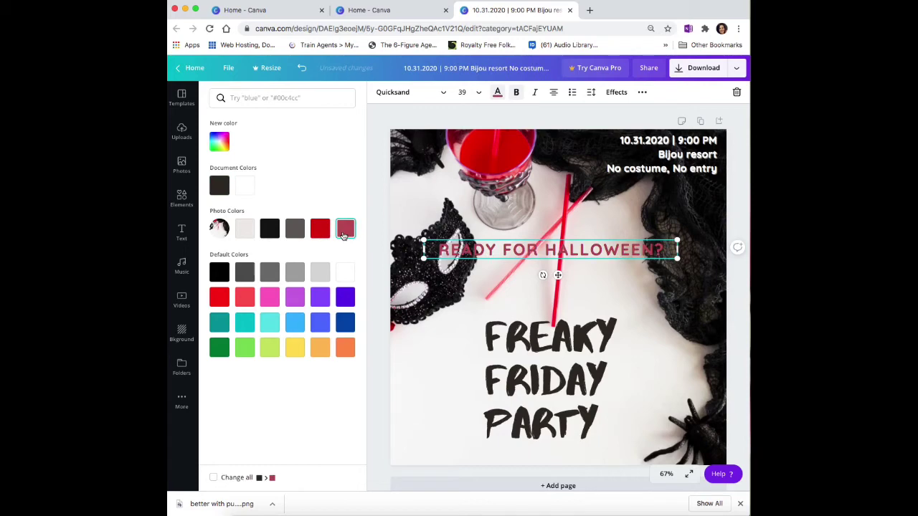
left_click(414, 124)
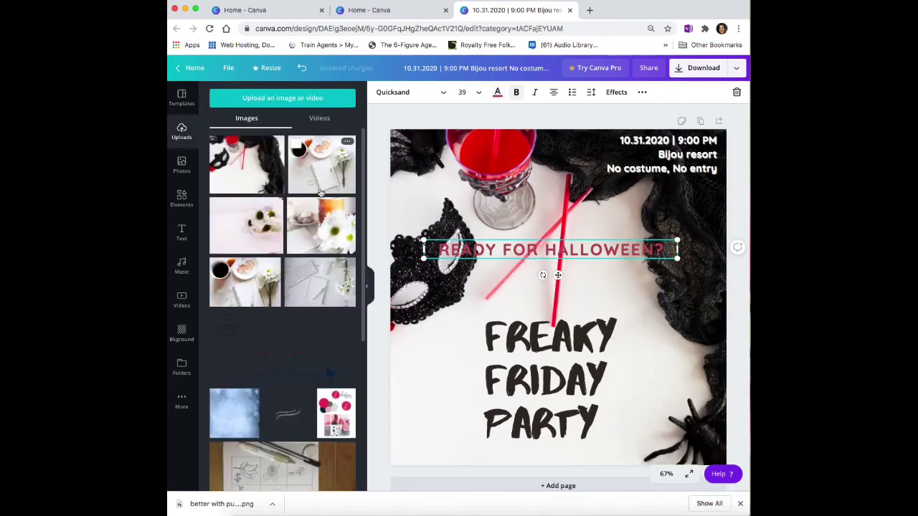
Add the recently used framed rectangle banner and stretch it into a wide, low strip over the "READY FOR HALLOWEEN?" line
left_click(182, 199)
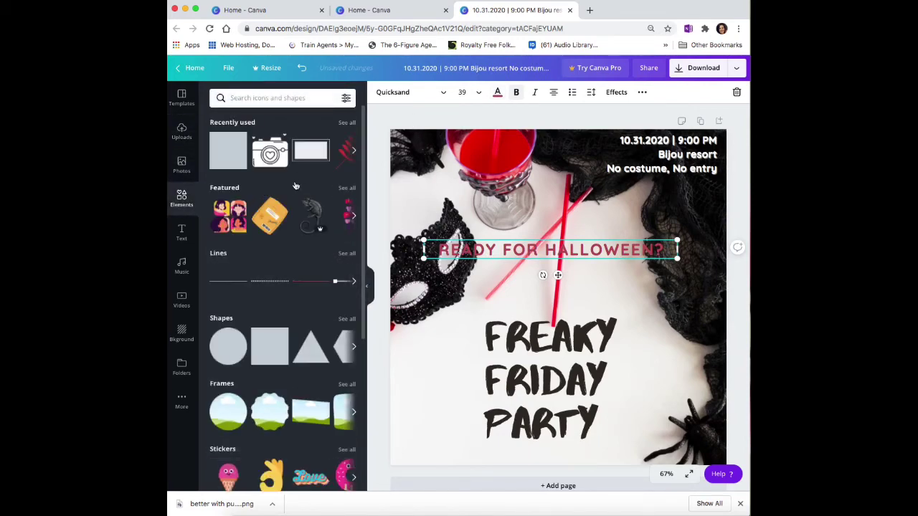
left_click(313, 161)
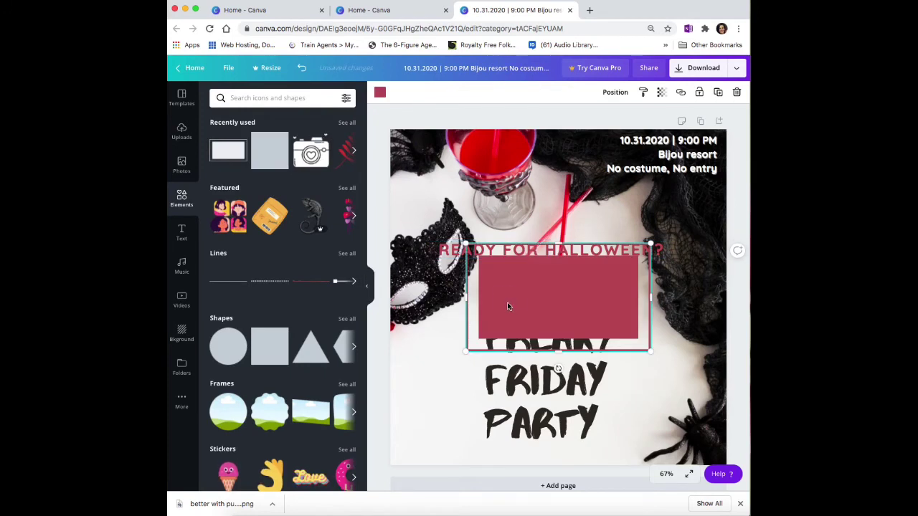
left_click_drag(507, 302, 500, 268)
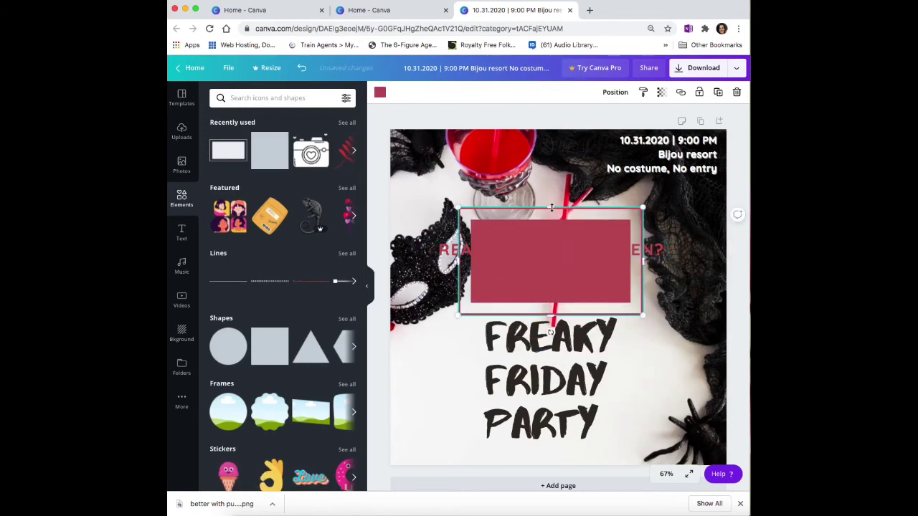
left_click_drag(551, 208, 551, 232)
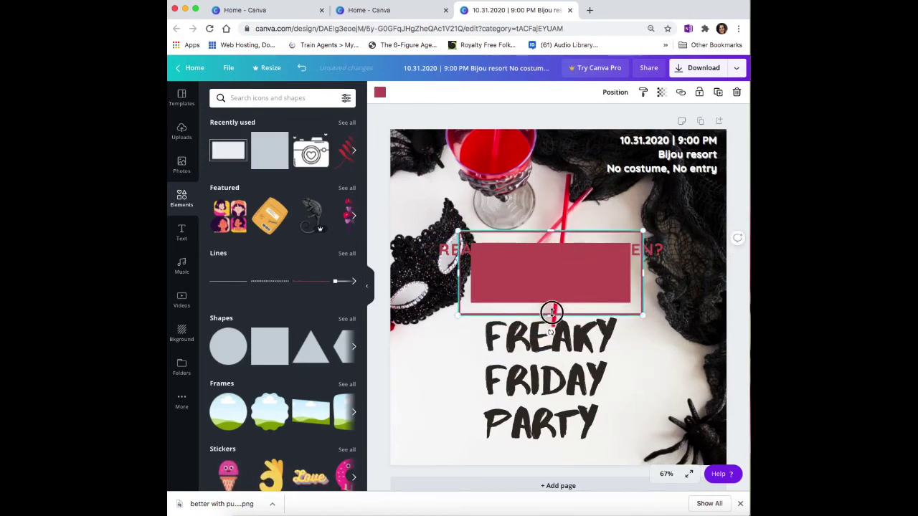
left_click_drag(551, 313, 552, 290)
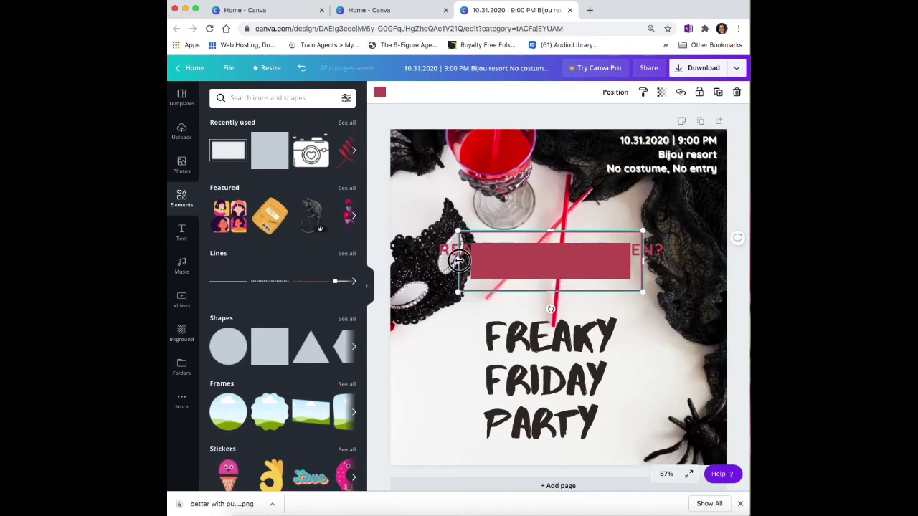
left_click_drag(459, 260, 426, 261)
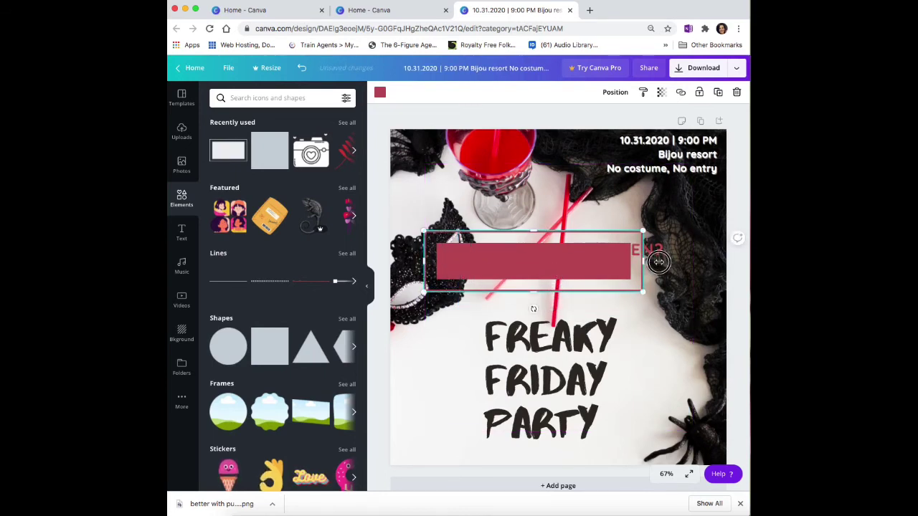
left_click_drag(658, 261, 609, 263)
Recolor the banner with the light gray from the photo, layer it behind the "READY FOR HALLOWEEN?" text and nudge it up around the text
left_click(380, 91)
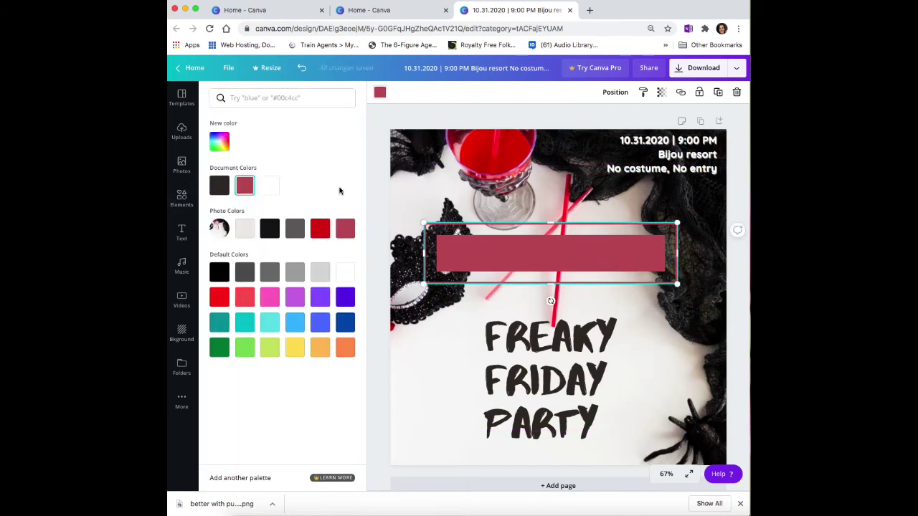
left_click(244, 228)
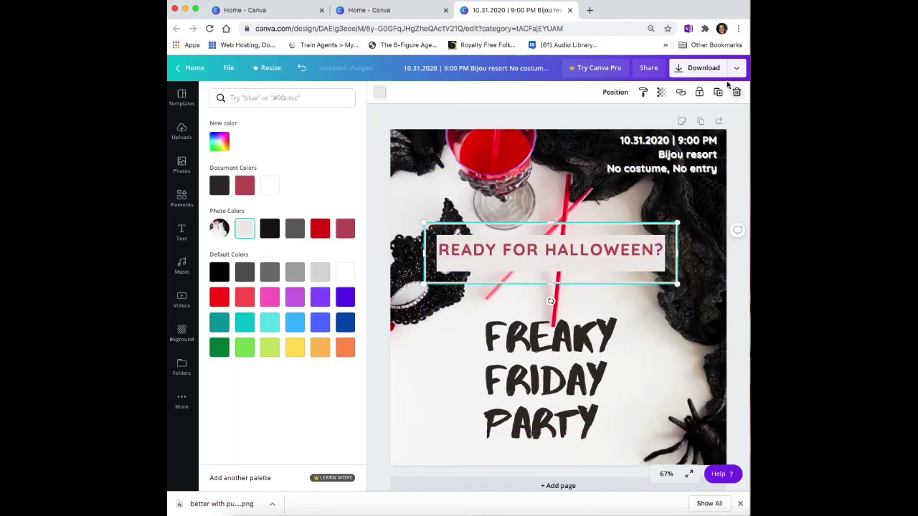
left_click(617, 92)
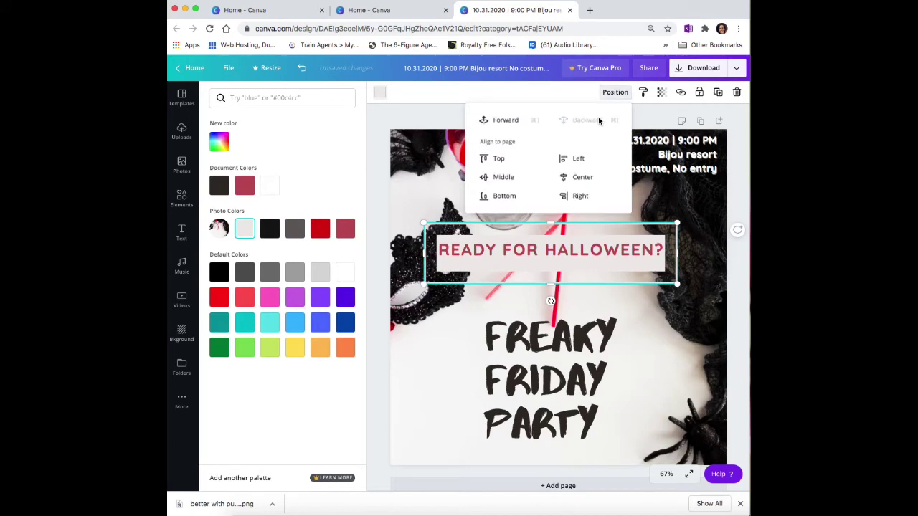
left_click(437, 115)
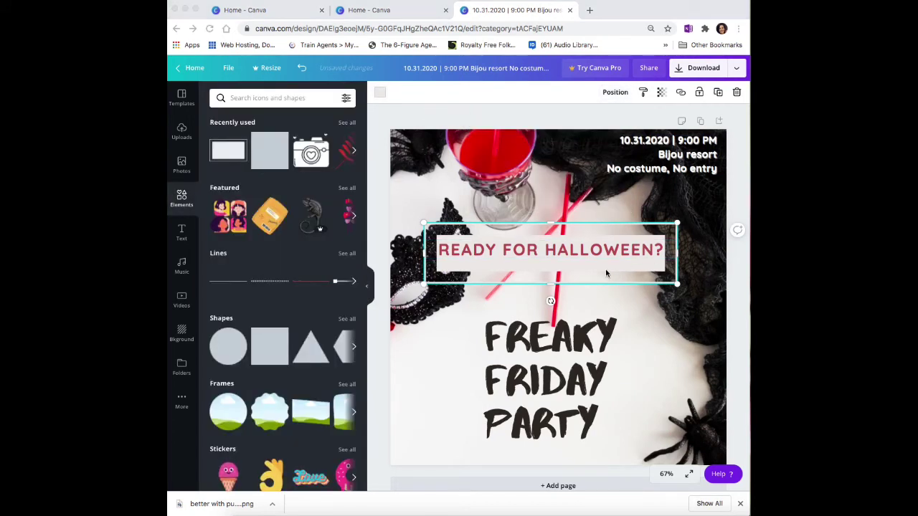
left_click_drag(606, 272, 605, 268)
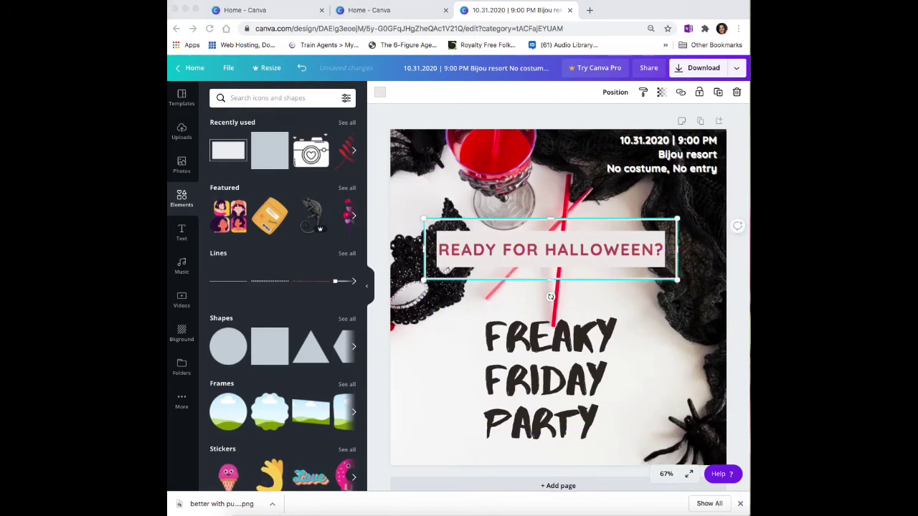
left_click(681, 386)
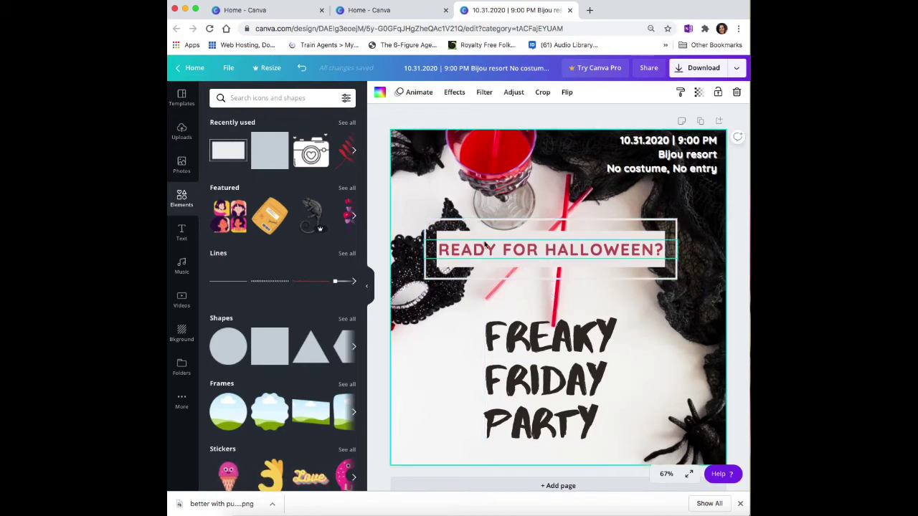
Recolor the "READY FOR HALLOWEEN?" text with the bright red taken from the photo
left_click(509, 252)
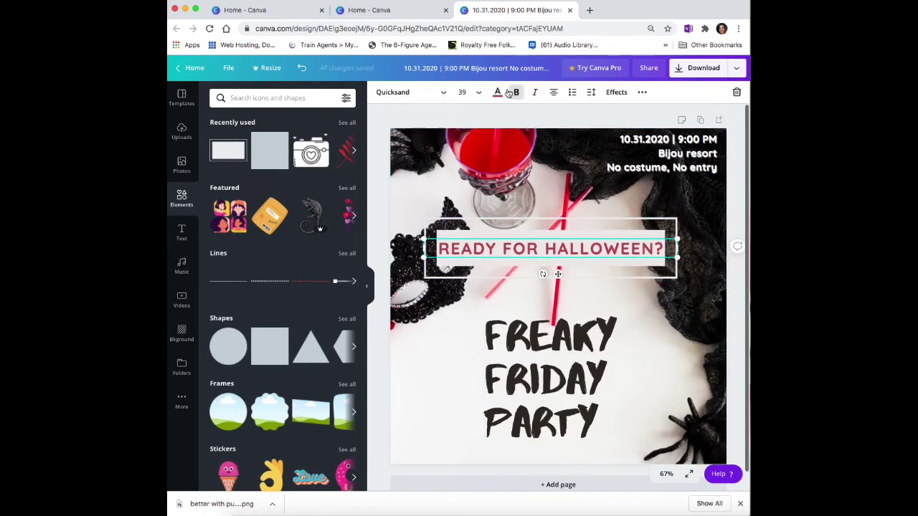
left_click(496, 92)
left_click(318, 229)
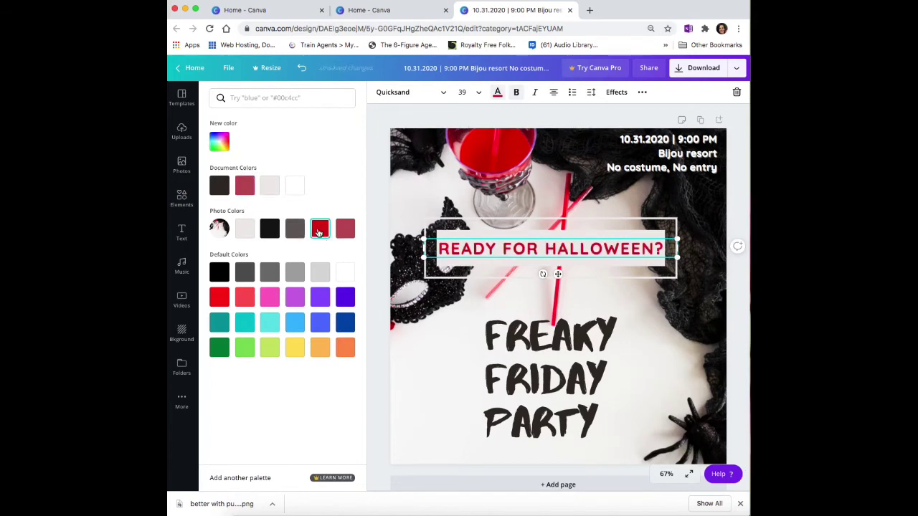
Tilt the "FREAKY FRIDAY PARTY" heading counterclockwise so its lines slope upward
left_click(542, 392)
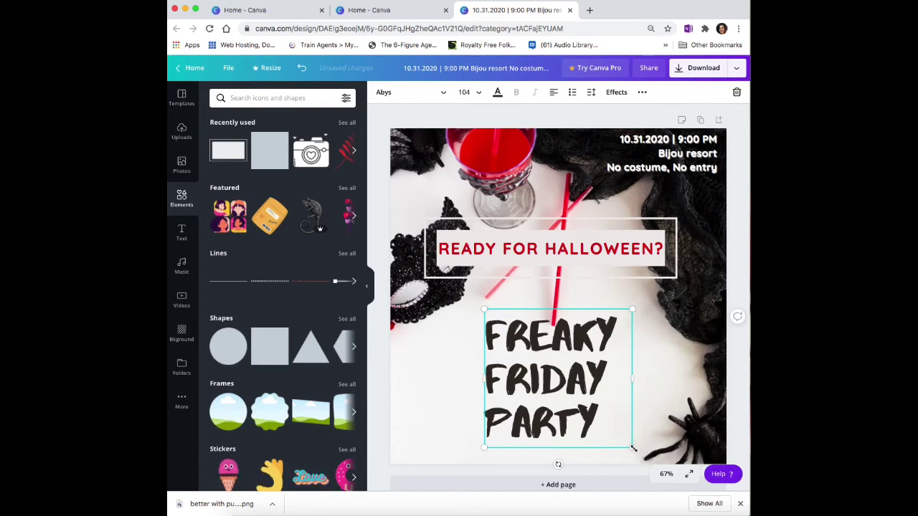
left_click(656, 344)
left_click(625, 382)
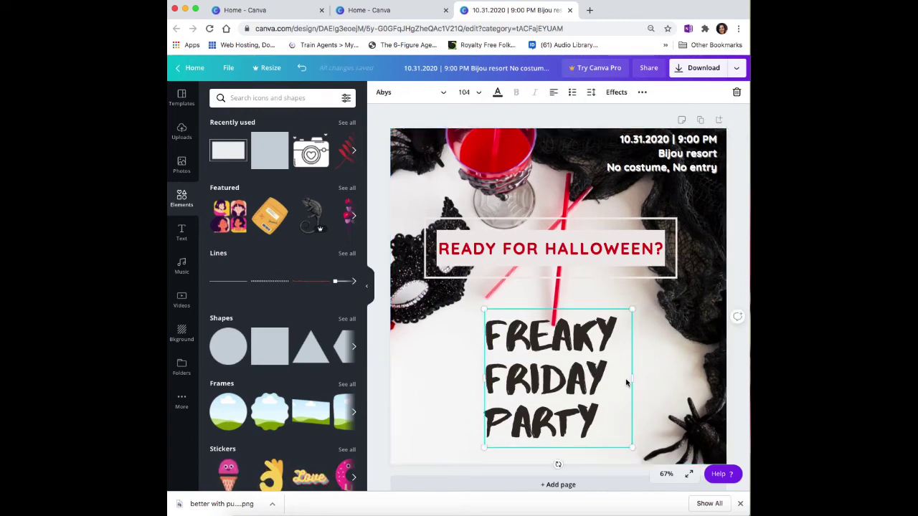
left_click(624, 291)
left_click(606, 332)
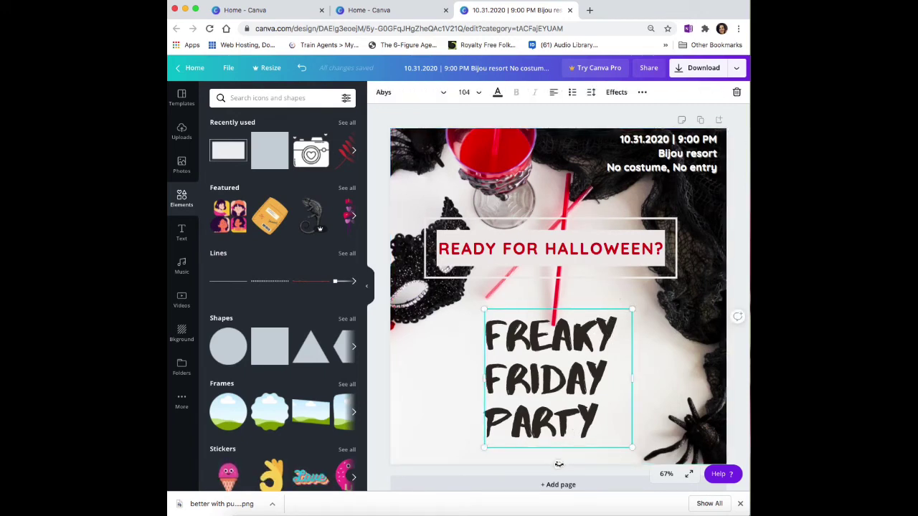
left_click_drag(558, 464, 609, 462)
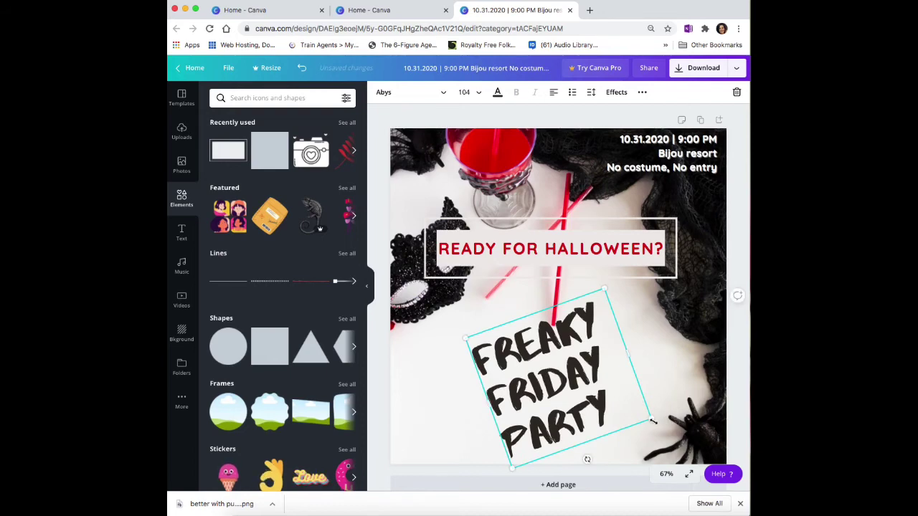
Enlarge the "FREAKY FRIDAY PARTY" heading to font size 112 and reposition it on the white area below the banner
left_click_drag(652, 422, 650, 395)
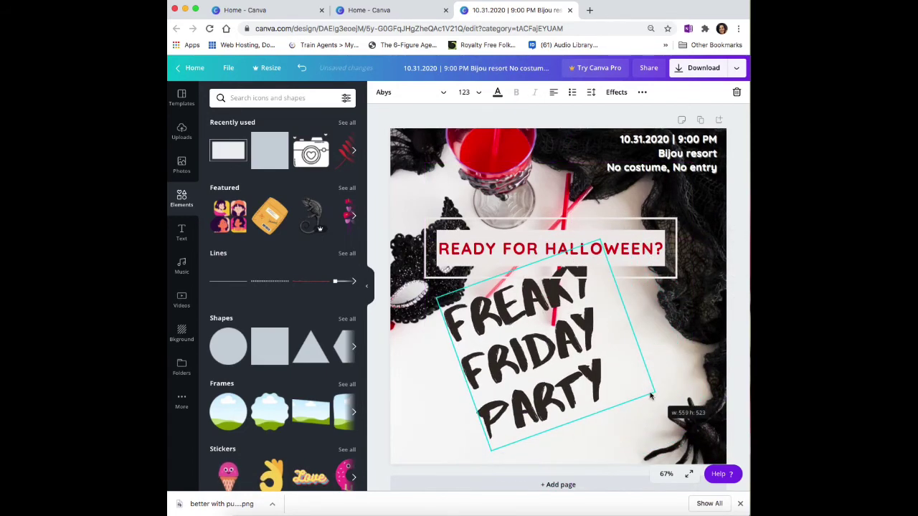
left_click_drag(571, 372, 583, 385)
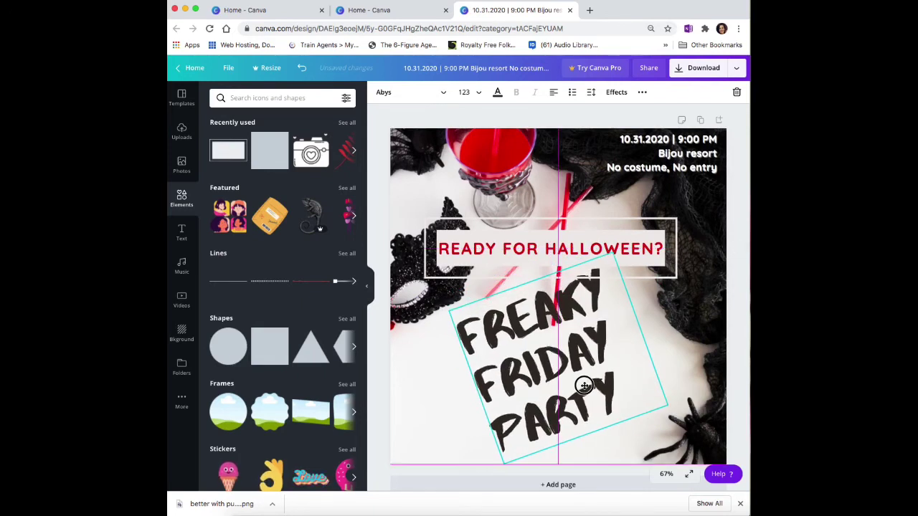
left_click_drag(666, 405, 648, 399)
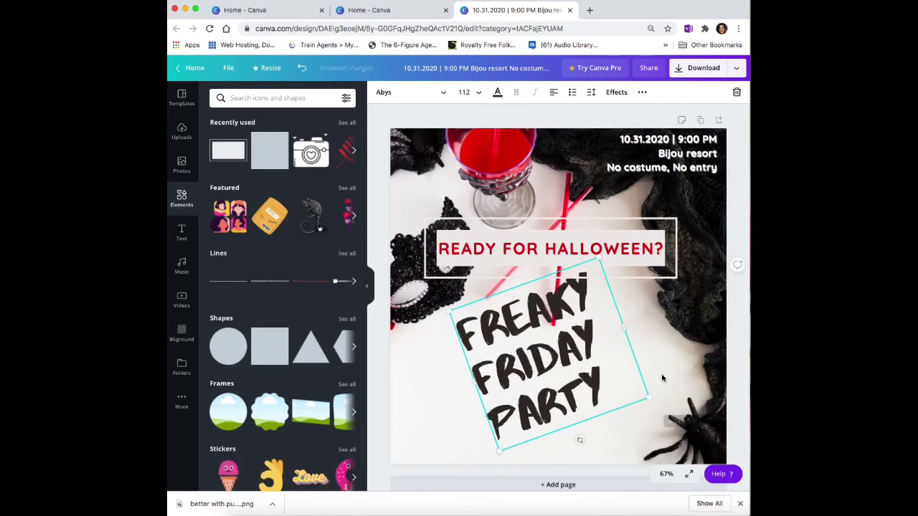
left_click_drag(594, 358, 597, 366)
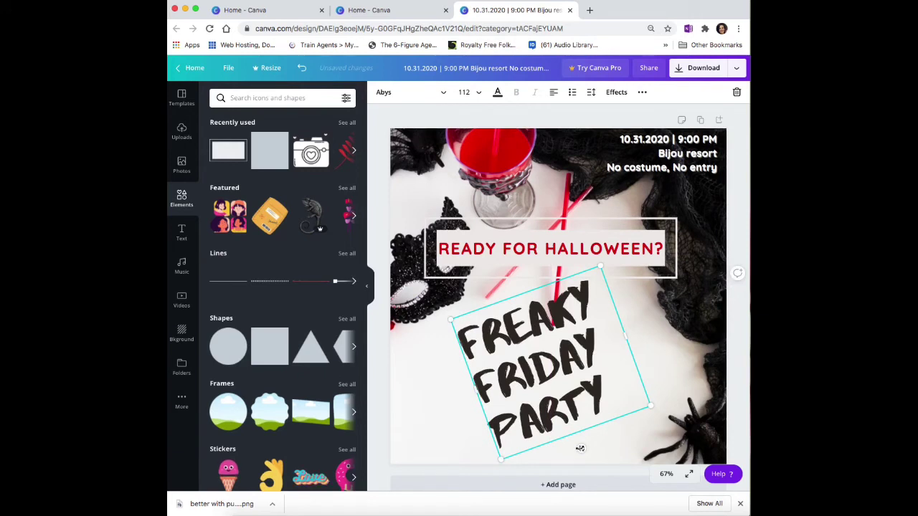
Rotate the "FREAKY FRIDAY PARTY" heading clockwise to about 13° and move it slightly lower, clear of the banner
left_click_drag(580, 448, 531, 445)
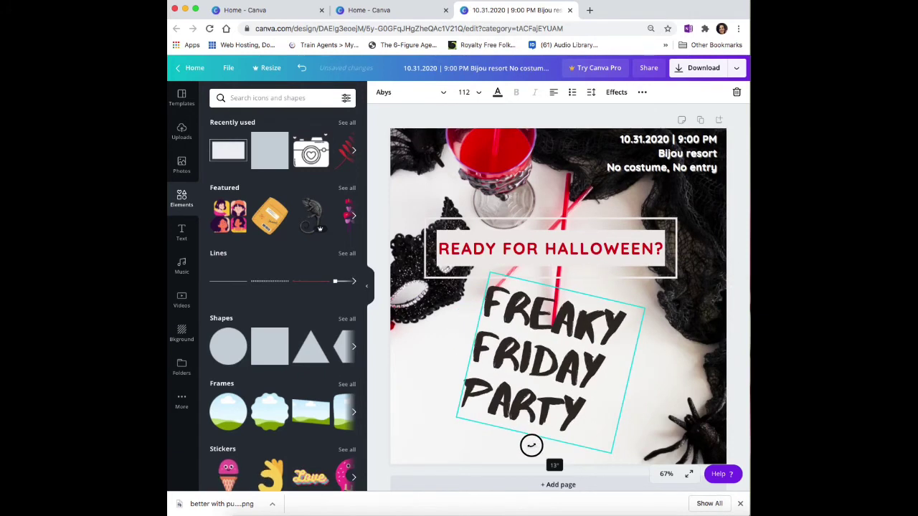
left_click_drag(569, 386, 573, 394)
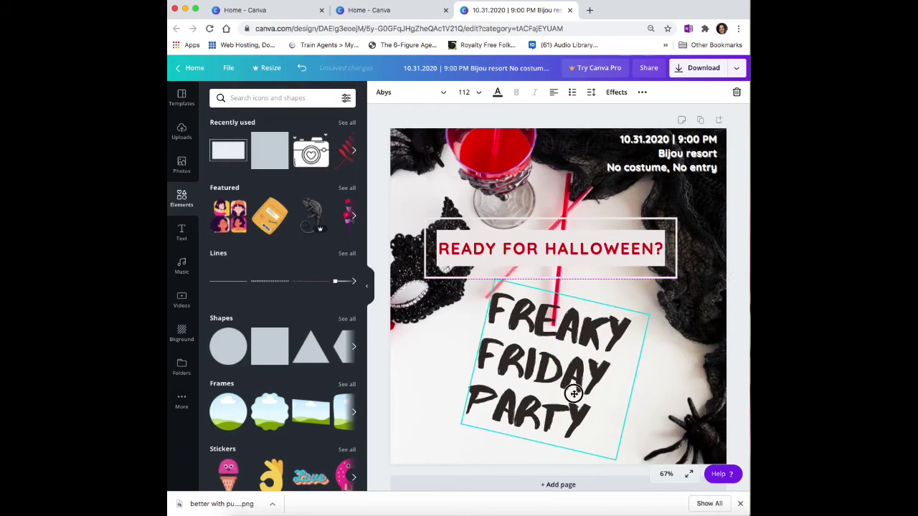
left_click(672, 402)
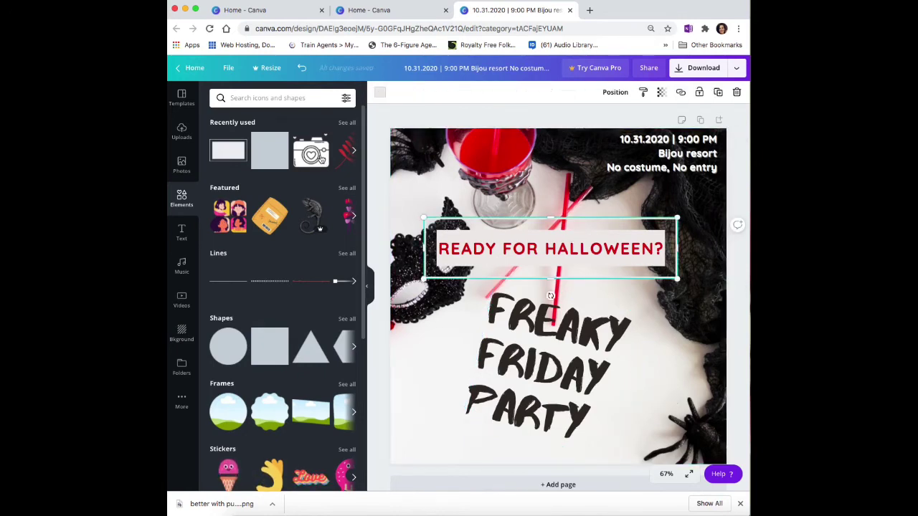
Recolor the banner behind "READY FOR HALLOWEEN?" white and make it semi-transparent
left_click(378, 95)
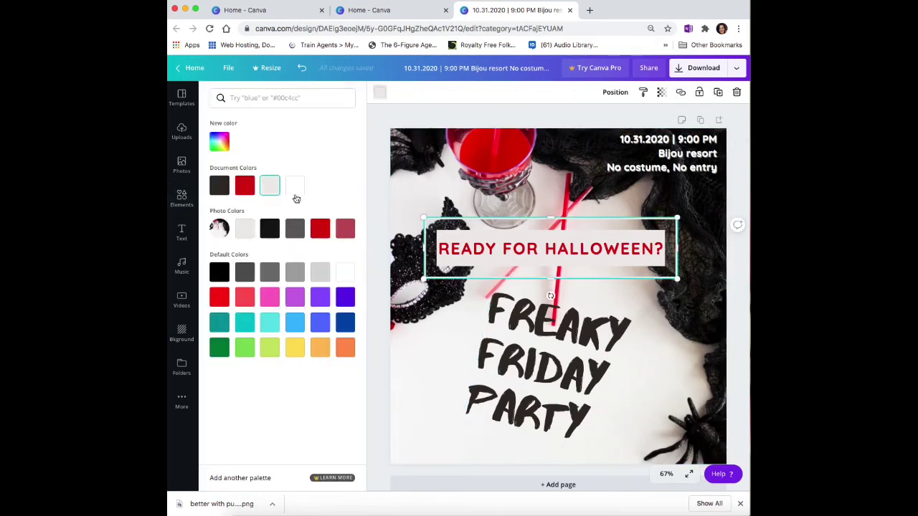
left_click(299, 193)
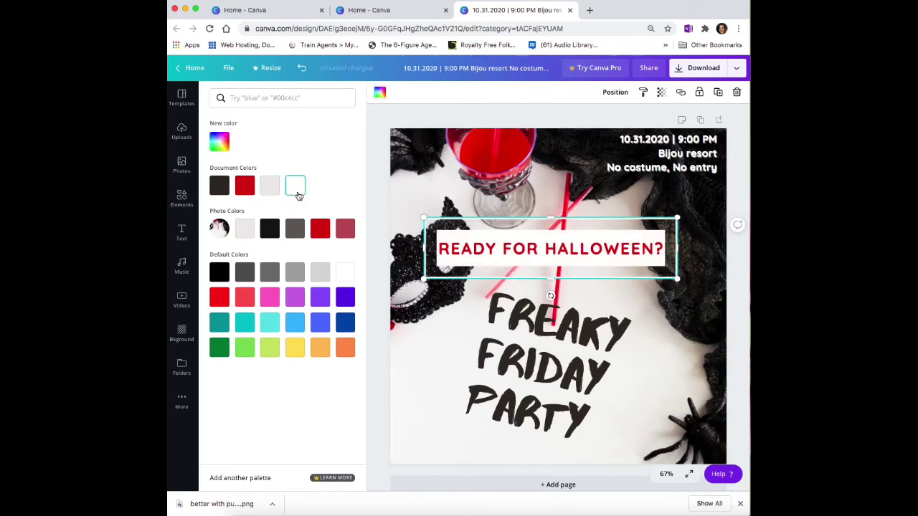
left_click(661, 91)
left_click_drag(635, 122, 605, 116)
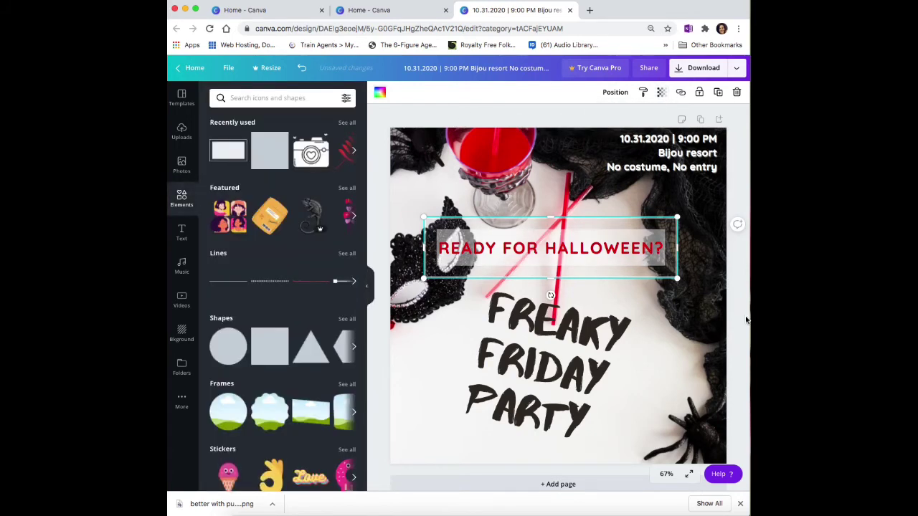
Delete the banner behind the "READY FOR HALLOWEEN?" line
left_click(577, 268)
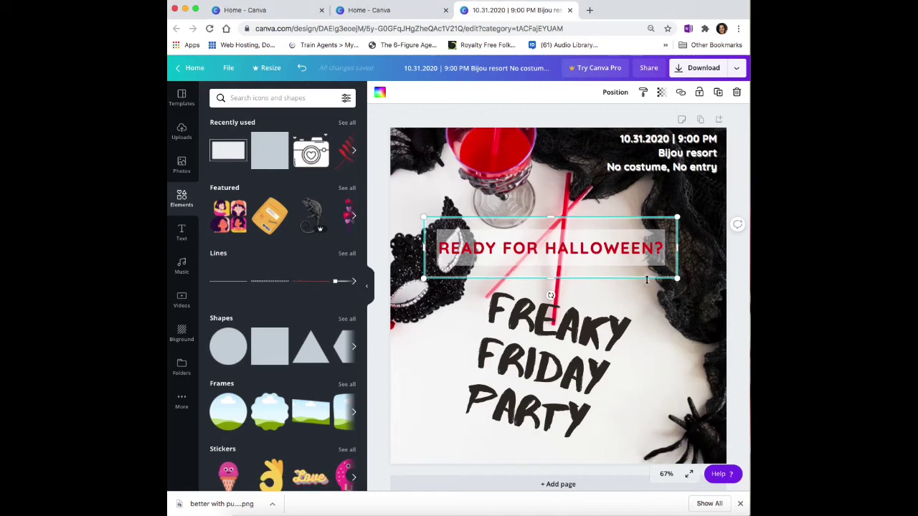
key("Delete")
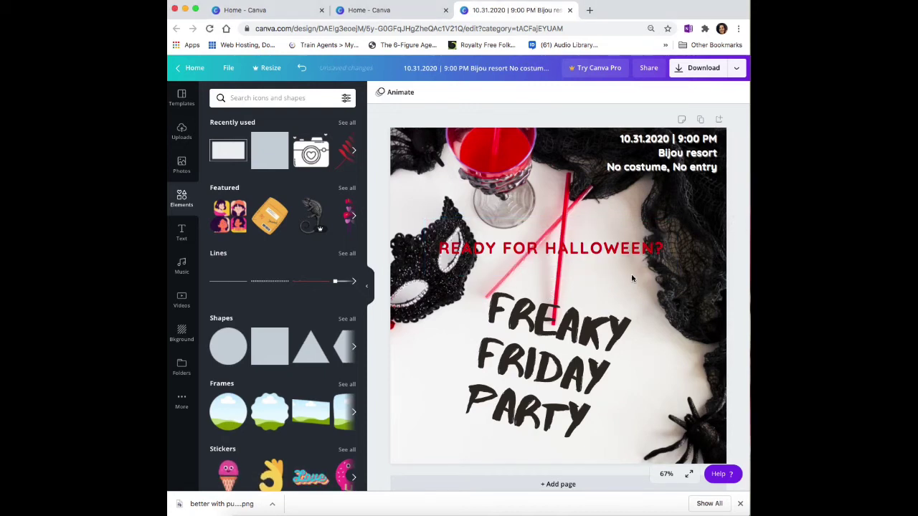
Shrink the "READY FOR HALLOWEEN?" text to font size 21.2 and center it just above the "FREAKY FRIDAY PARTY" heading
left_click(647, 251)
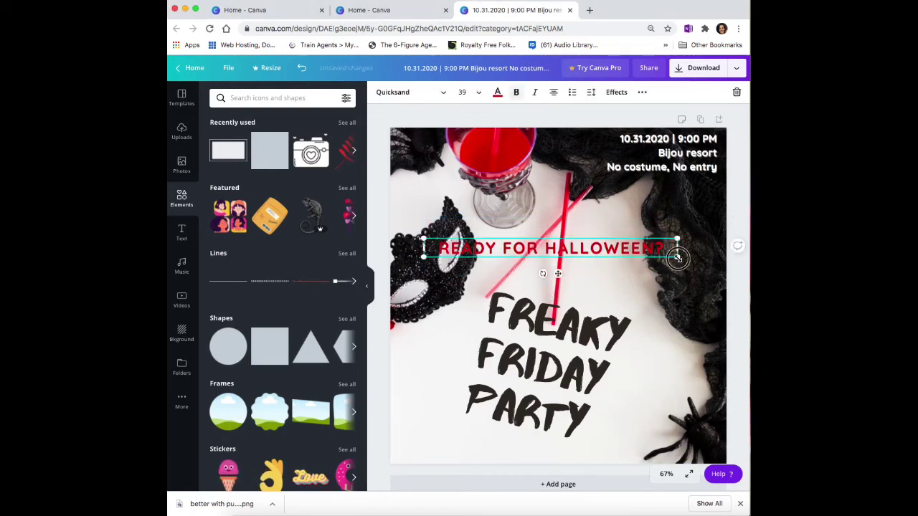
left_click_drag(676, 258, 563, 248)
left_click_drag(505, 244, 566, 270)
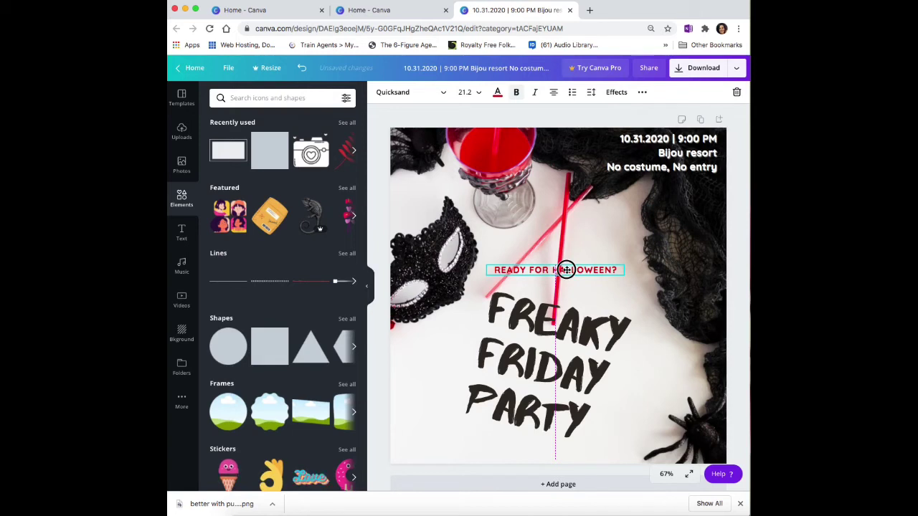
left_click(438, 273)
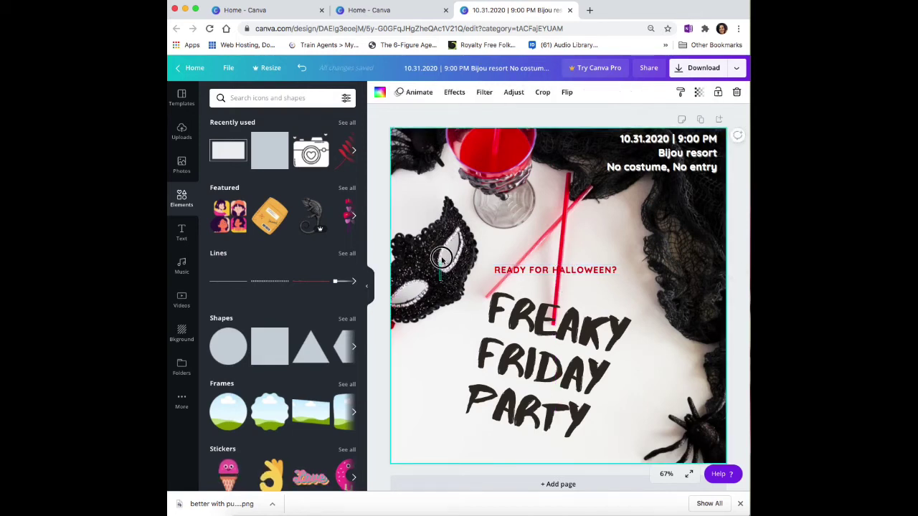
key("Escape")
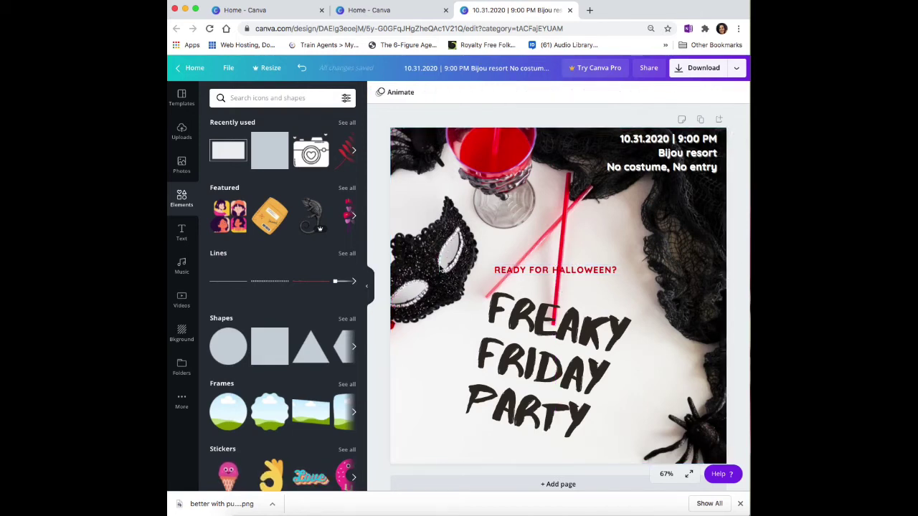
left_click(688, 274)
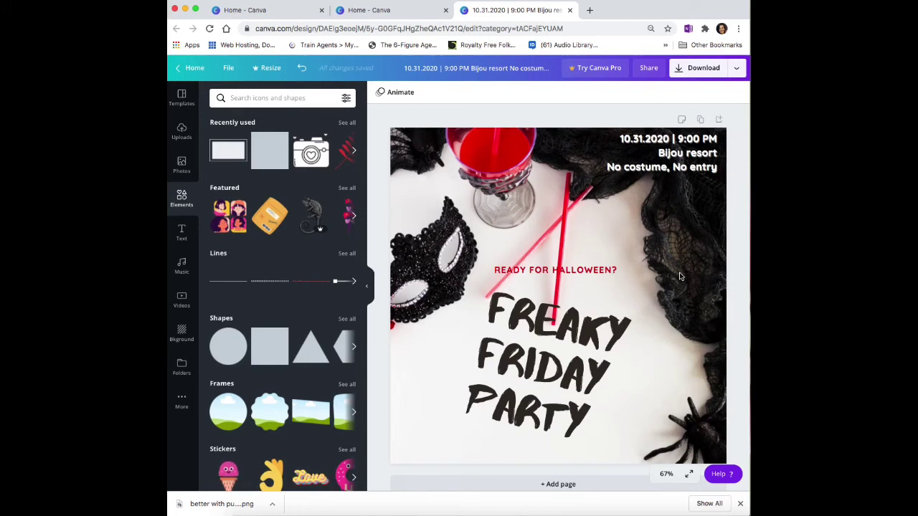
Reposition the flat lay background photo within its crop so it sits farther right, bringing more of the black mask into the design
left_click(699, 423)
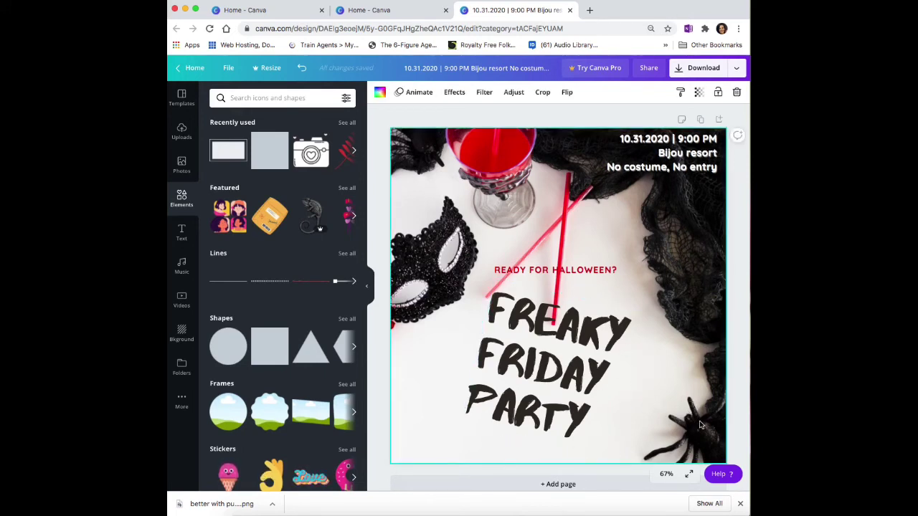
double_click(705, 359)
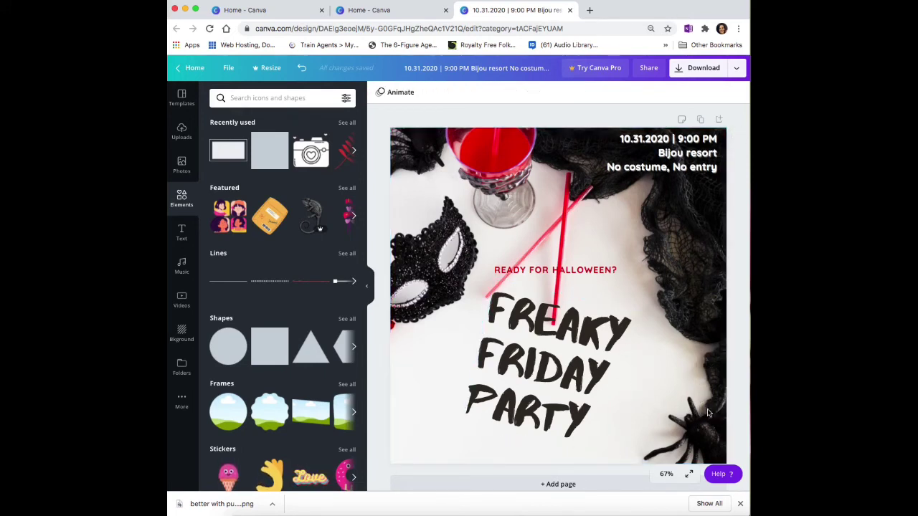
left_click_drag(709, 337, 739, 298)
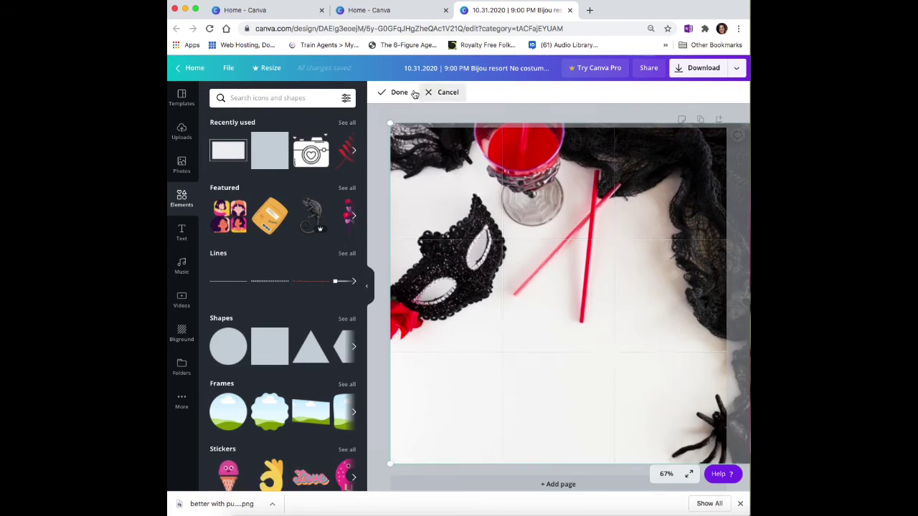
left_click(398, 94)
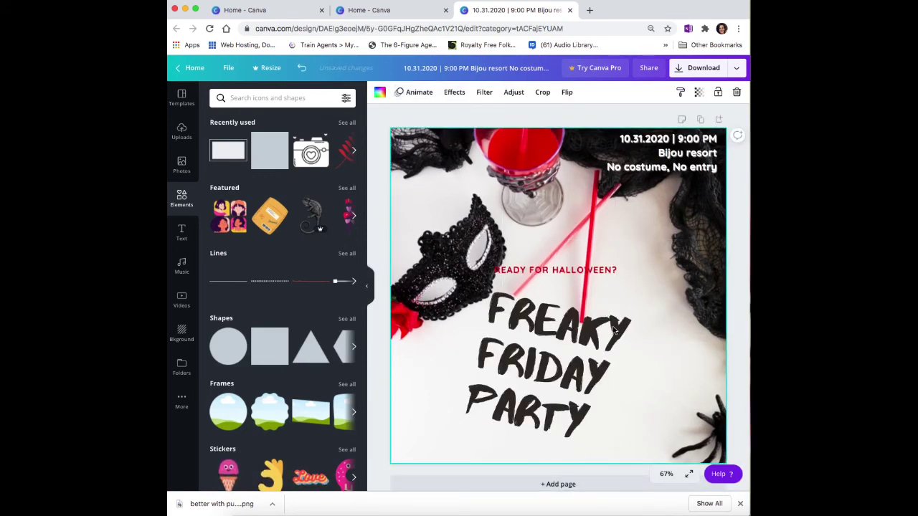
left_click(567, 410)
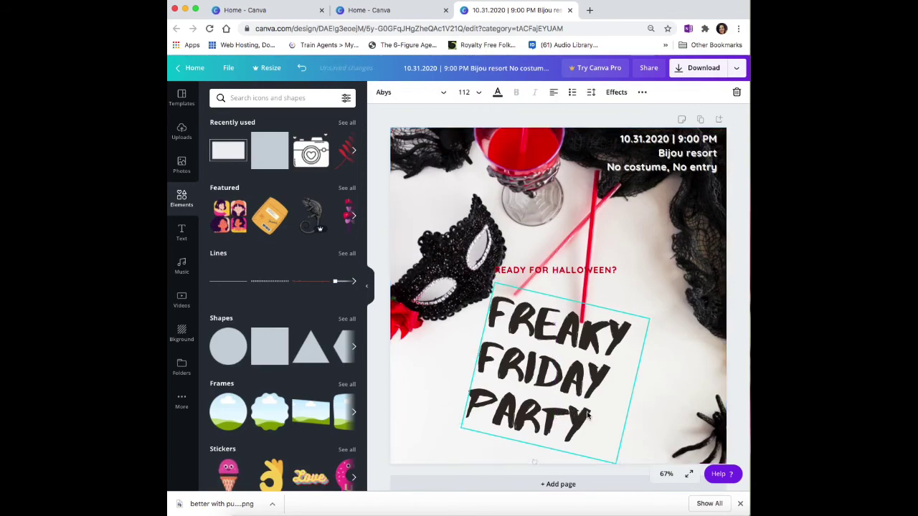
left_click(669, 307)
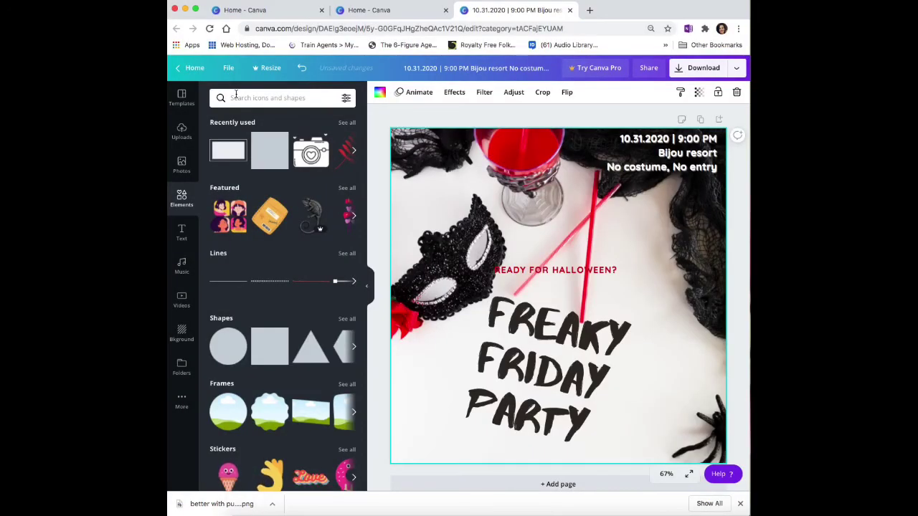
Search the elements for "spider" and add the free solid spider silhouette to the design
left_click(235, 96)
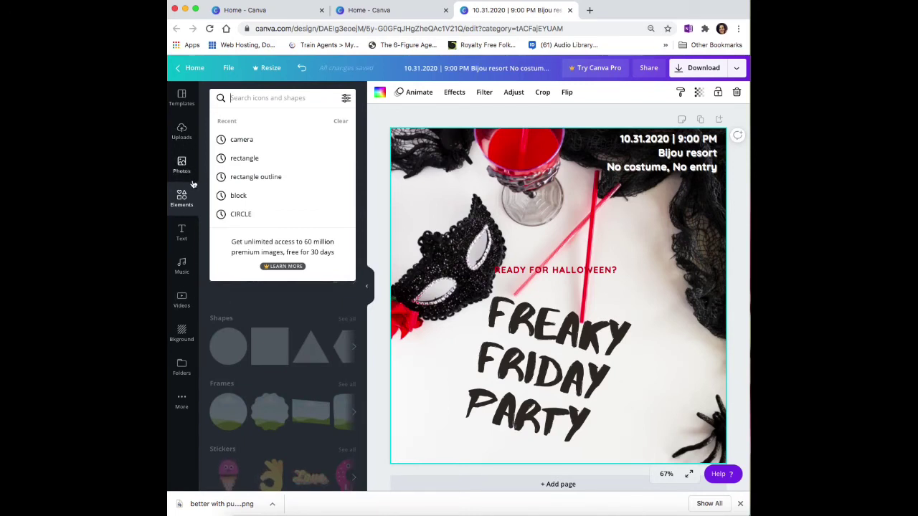
type("s")
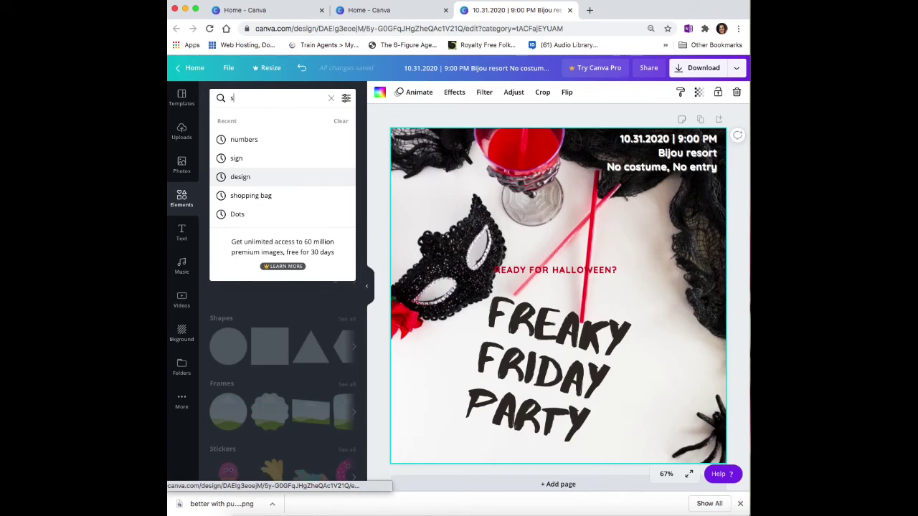
type("pider")
key("Return")
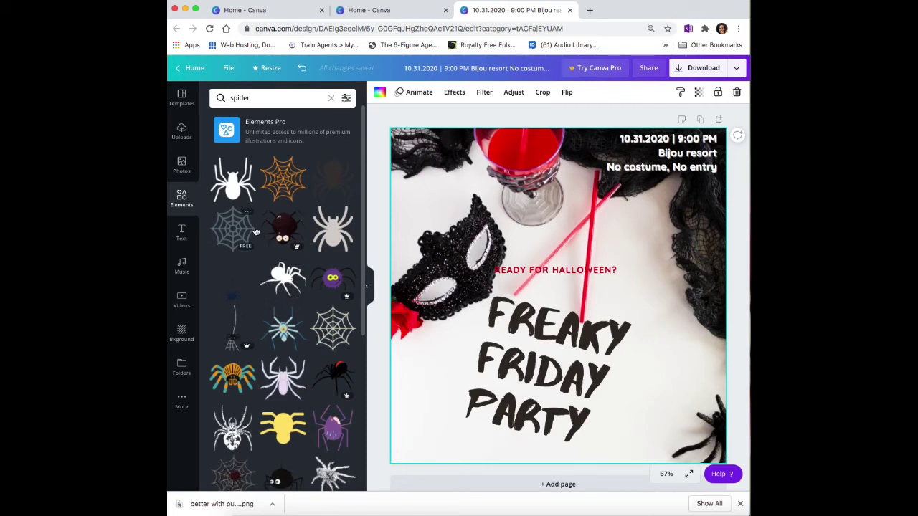
left_click(233, 194)
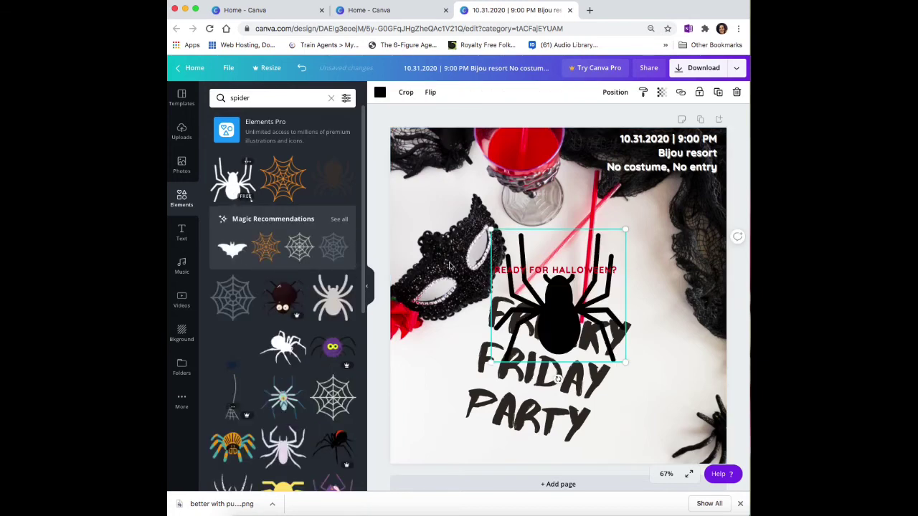
Shrink the spider slightly, tilt it clockwise, and place it on the design's right side, overlapping the black lace
left_click_drag(571, 324, 568, 288)
left_click_drag(620, 326, 651, 303)
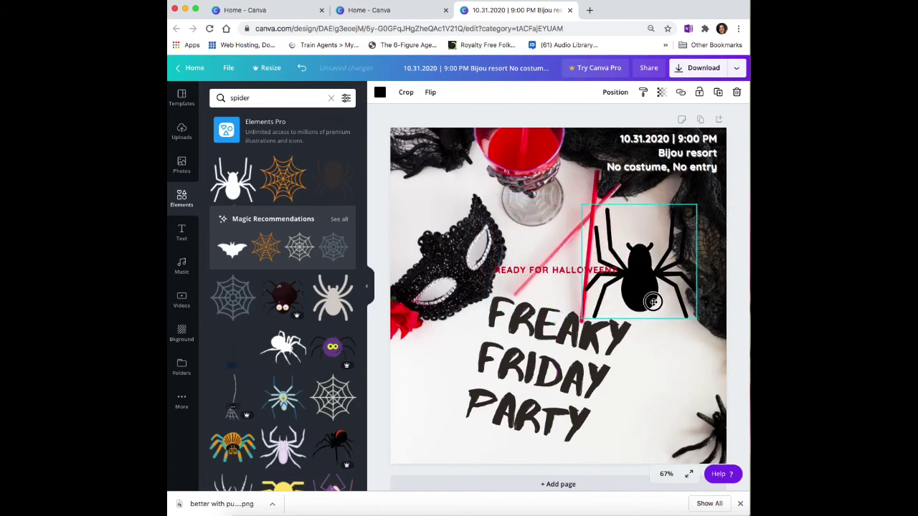
left_click_drag(641, 334, 616, 332)
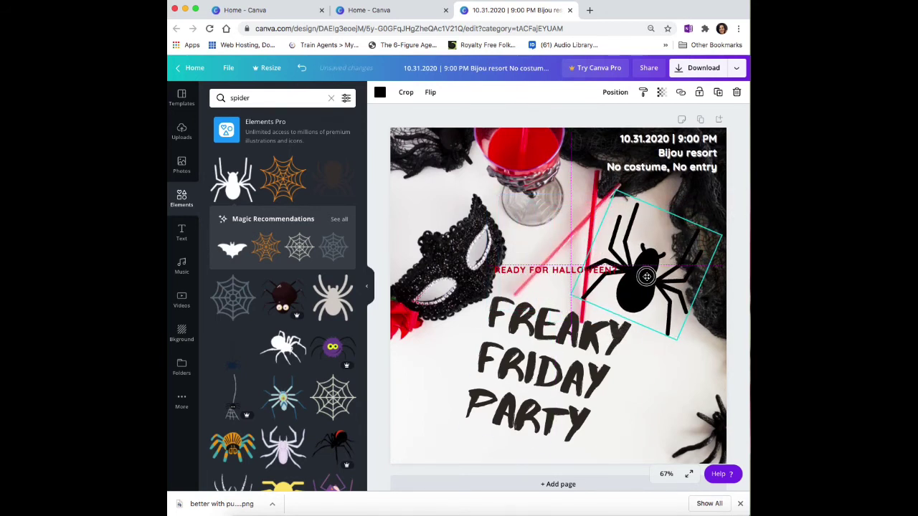
left_click_drag(646, 277, 669, 280)
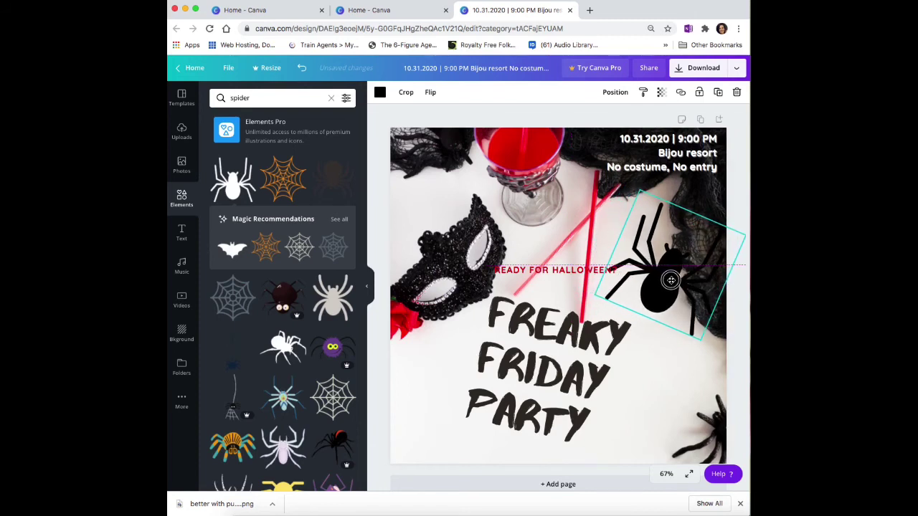
Recolor the spider with the dark charcoal document color and move it slightly up and farther right onto the lace
left_click(381, 94)
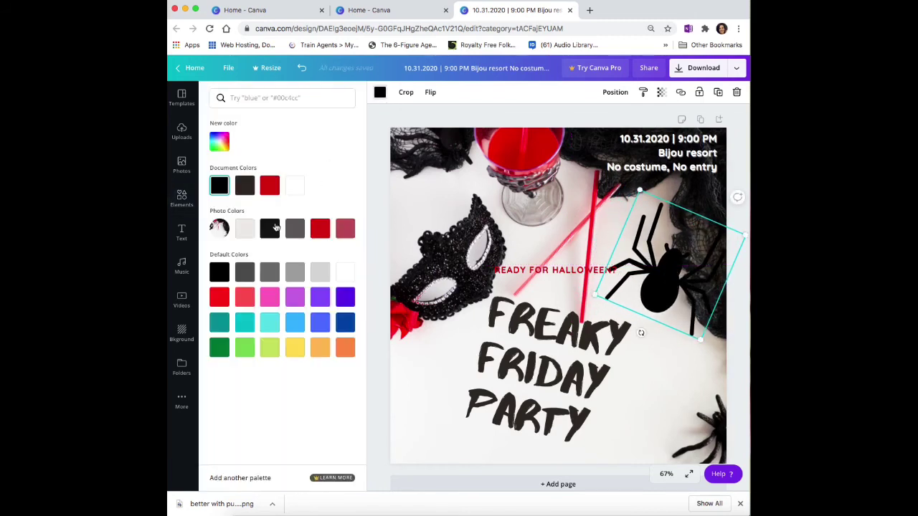
left_click(295, 230)
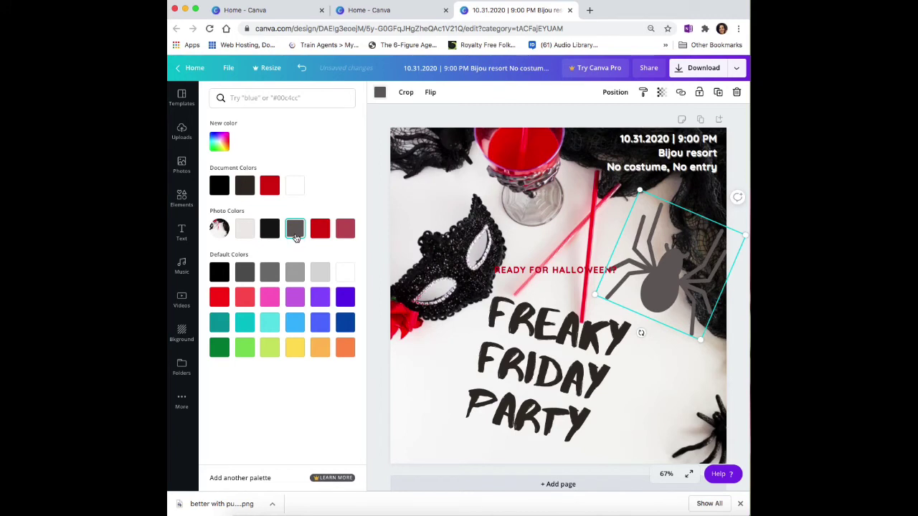
left_click(244, 187)
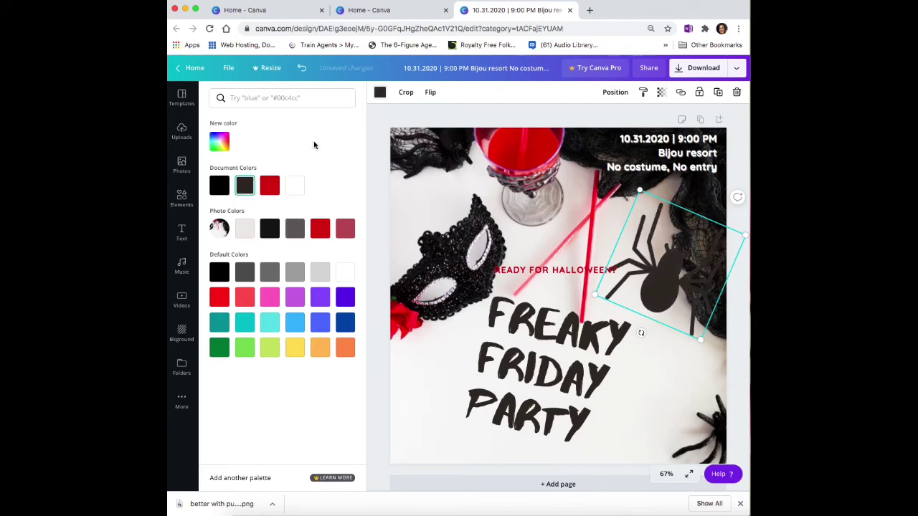
left_click_drag(674, 292, 688, 269)
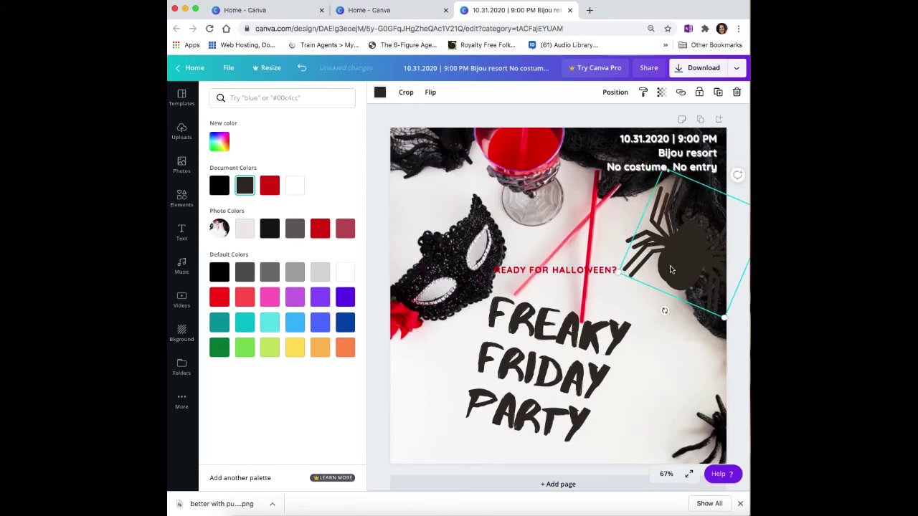
Duplicate the spider and place the copy in the design's lower-left corner, partly off the page edge
left_click_drag(674, 258, 420, 354)
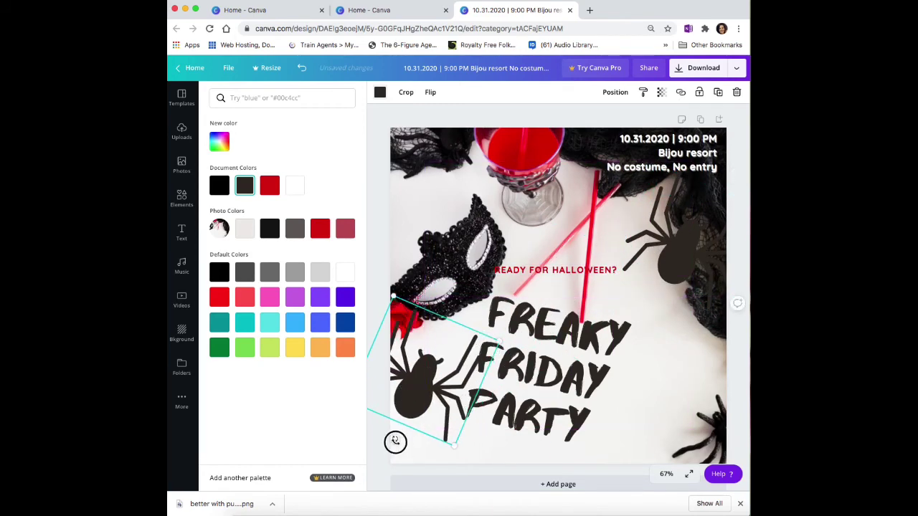
left_click_drag(395, 441, 430, 467)
Straighten the "FREAKY FRIDAY PARTY" heading to 0° and arrange it above the "READY FOR HALLOWEEN?" line, with that line near the page bottom
left_click(549, 423)
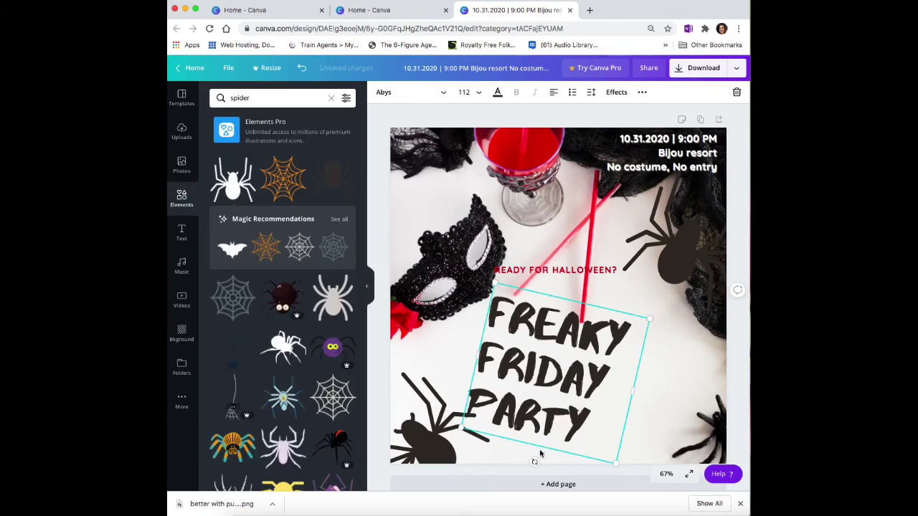
left_click_drag(534, 462, 555, 464)
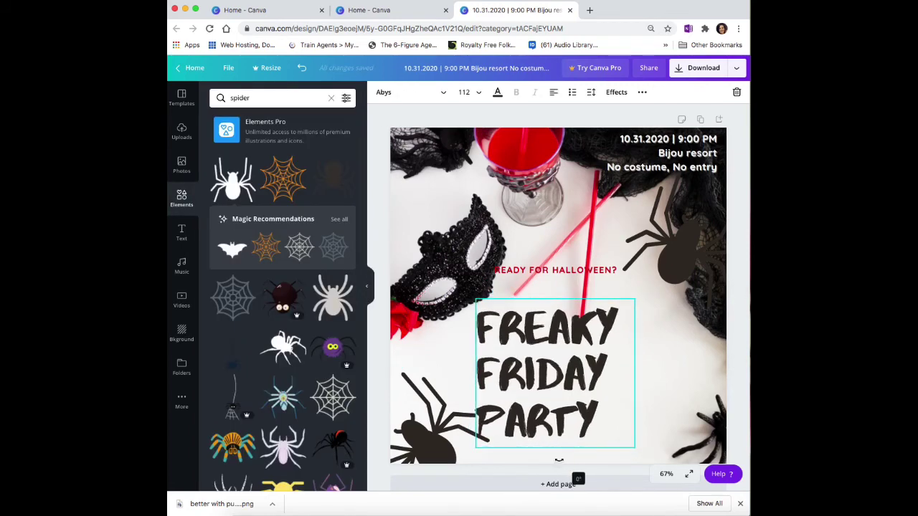
left_click_drag(554, 387, 569, 438)
left_click(554, 272)
left_click(569, 341)
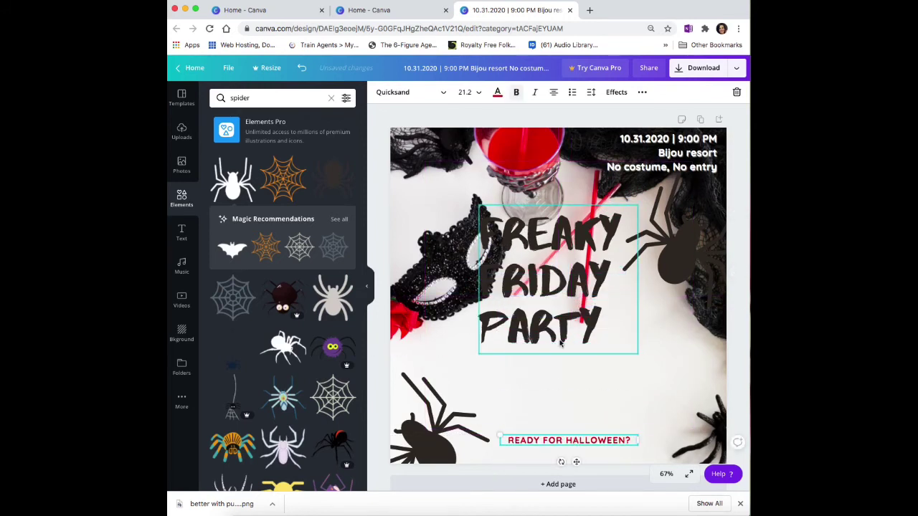
left_click_drag(570, 341, 578, 382)
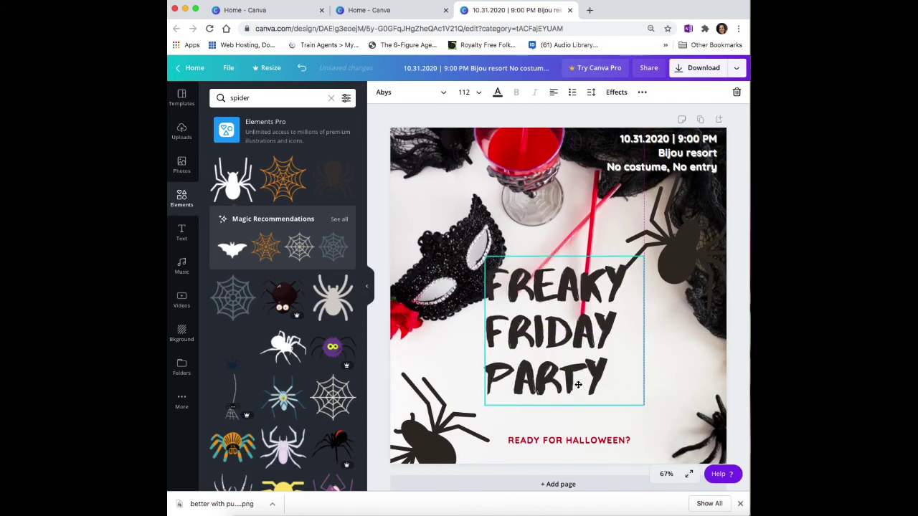
Center-align the heading text and place it slightly lower, with the "READY FOR HALLOWEEN?" line moved directly above it
left_click(555, 92)
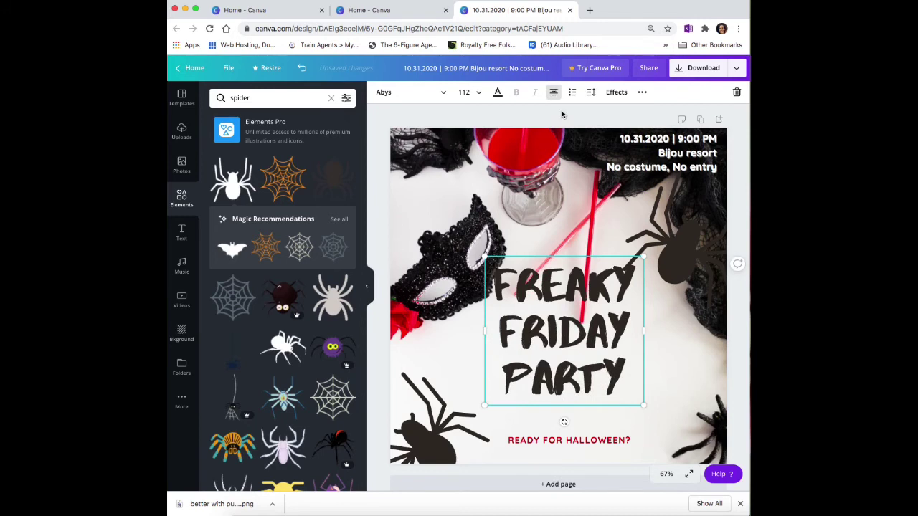
left_click(663, 371)
left_click_drag(567, 352, 567, 361)
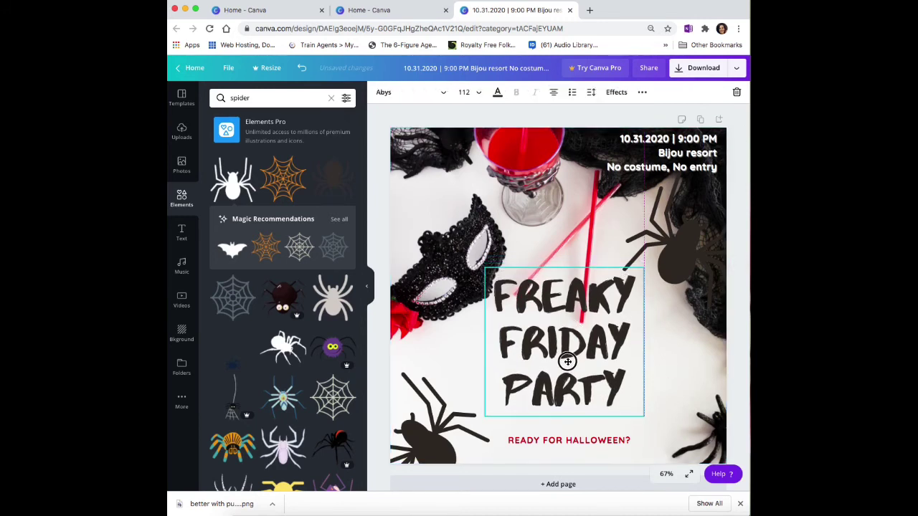
left_click(549, 445)
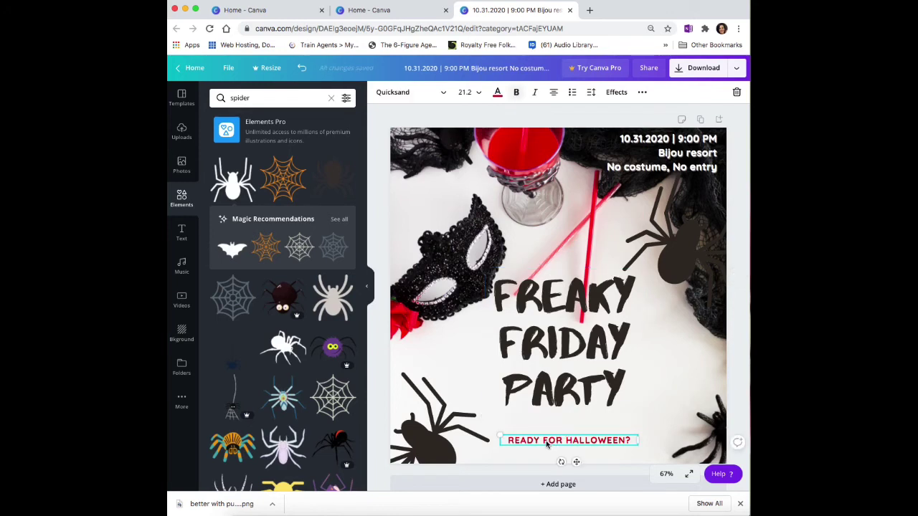
left_click_drag(549, 443, 545, 263)
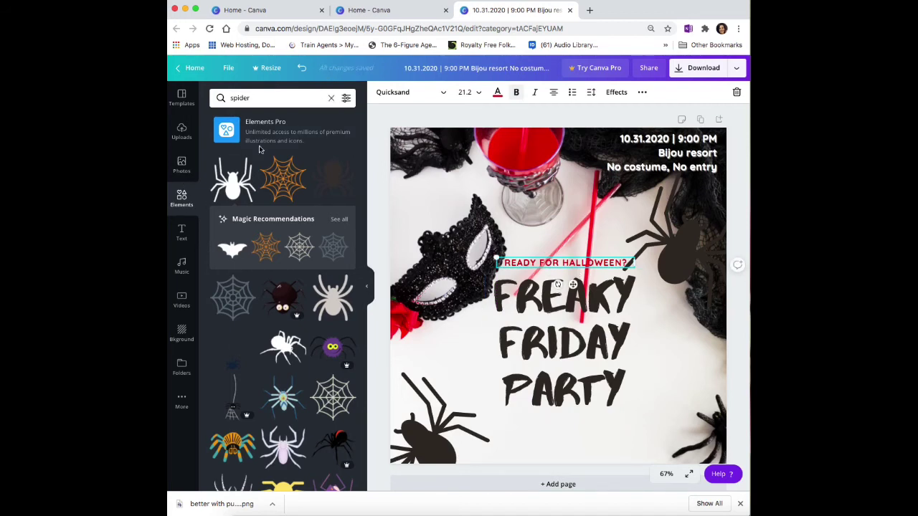
Add a square shape and resize it into a thin horizontal bar covering the "READY FOR HALLOWEEN?" line
left_click(330, 98)
left_click(268, 163)
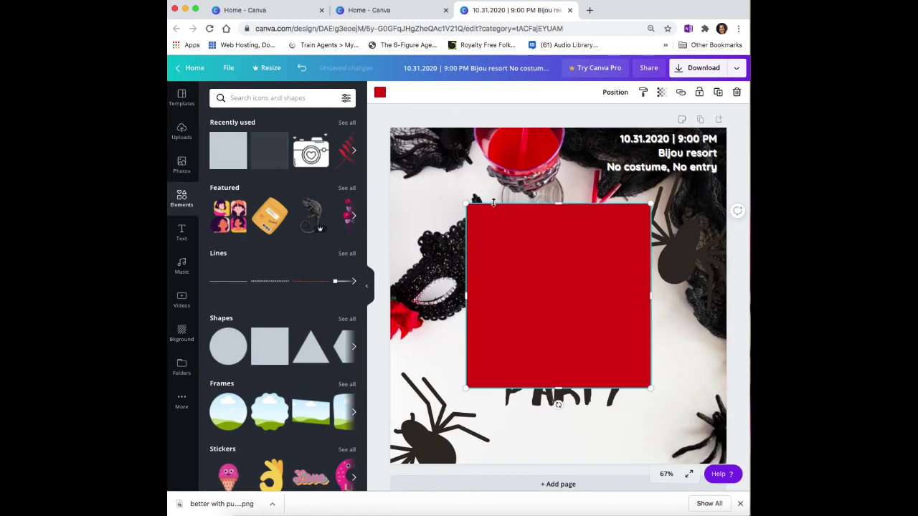
left_click_drag(557, 206, 558, 218)
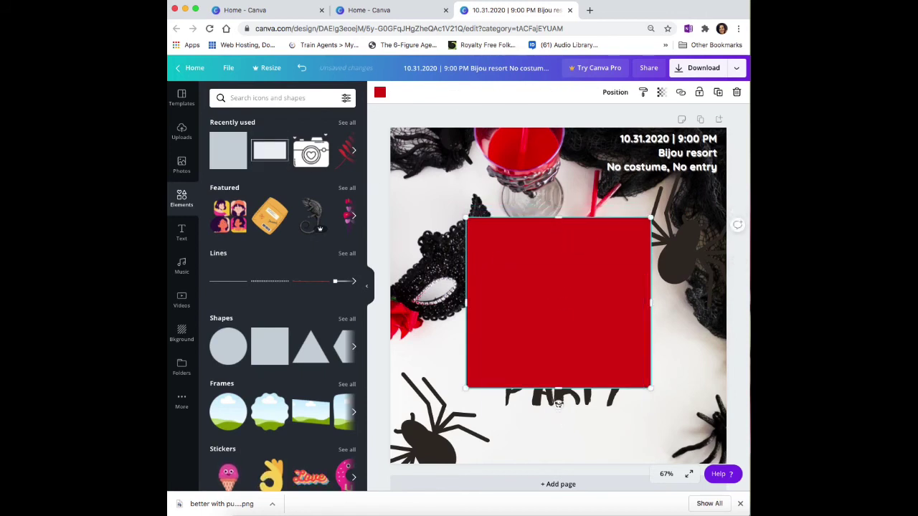
left_click_drag(560, 390, 553, 232)
left_click_drag(466, 239, 500, 245)
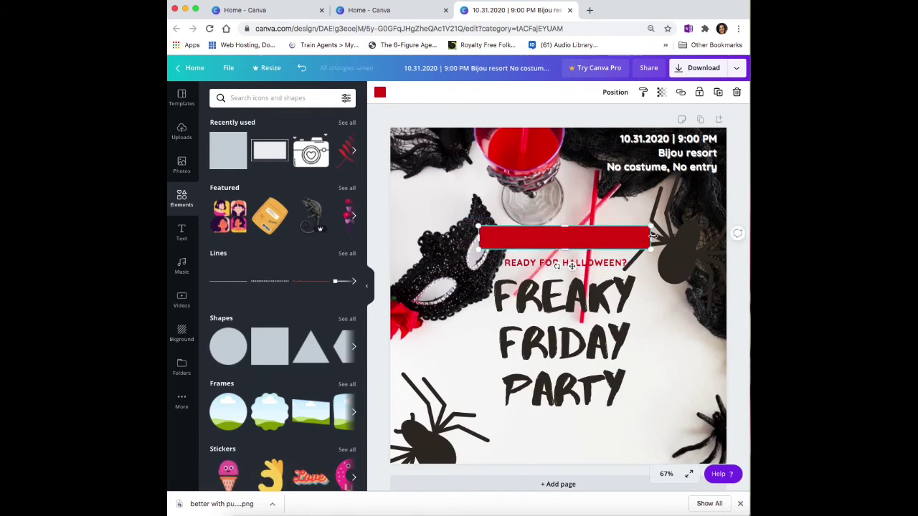
left_click_drag(654, 238, 637, 238)
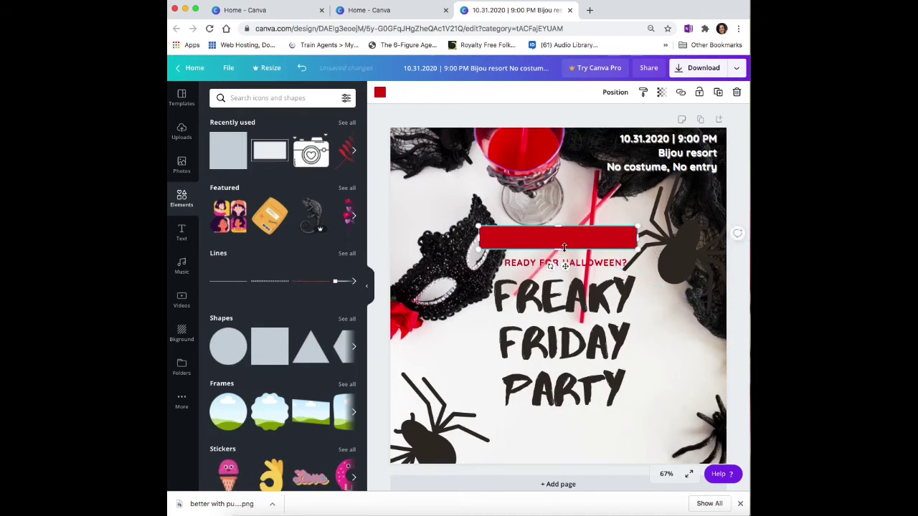
left_click_drag(572, 250, 569, 257)
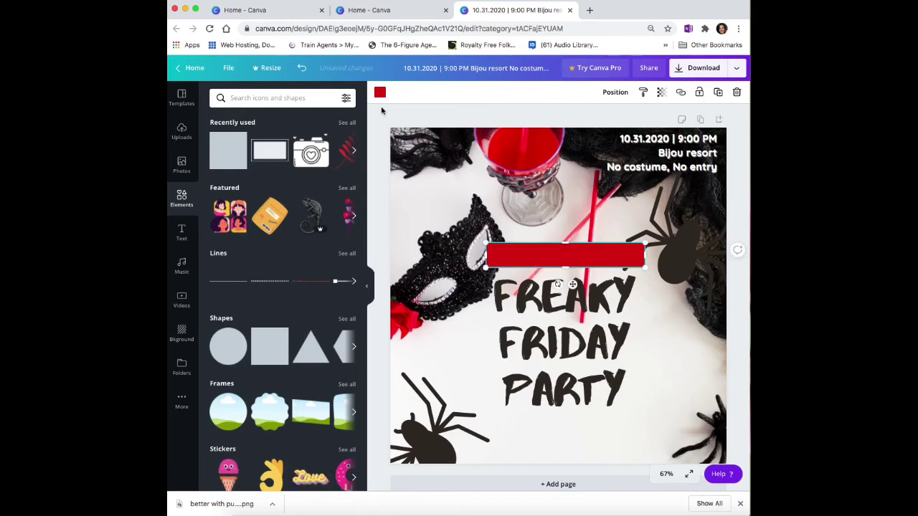
Recolor the bar white behind the "READY FOR HALLOWEEN?" line and extend it downward to span the whole heading
left_click(379, 92)
left_click(269, 186)
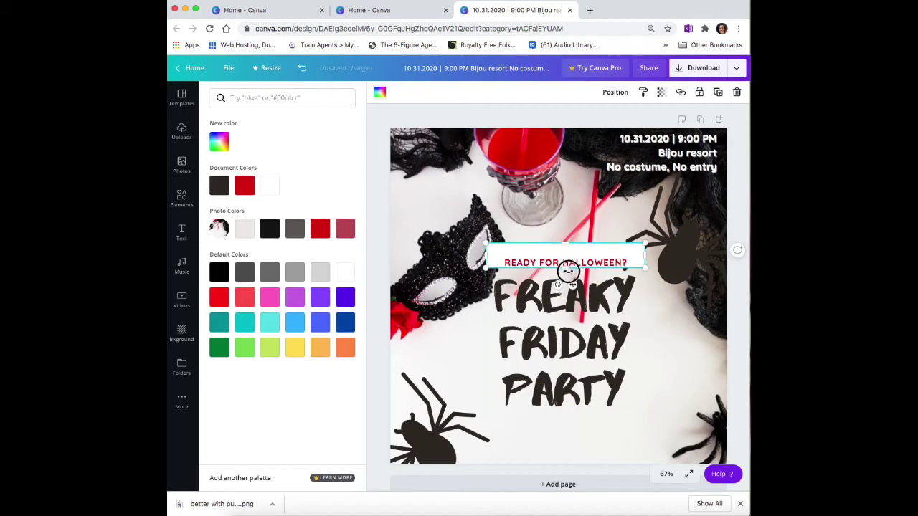
left_click_drag(568, 270, 563, 416)
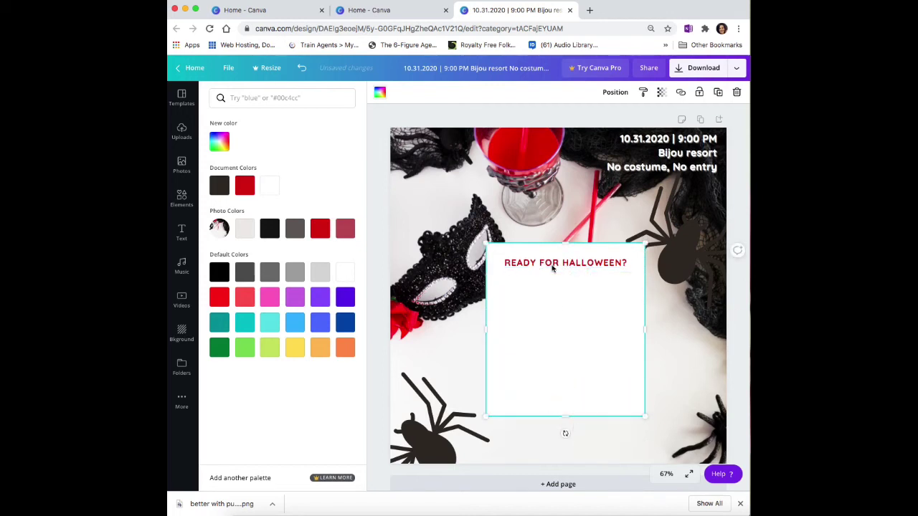
Send the white rectangle backward behind the "FREAKY FRIDAY PARTY" heading
left_click(615, 93)
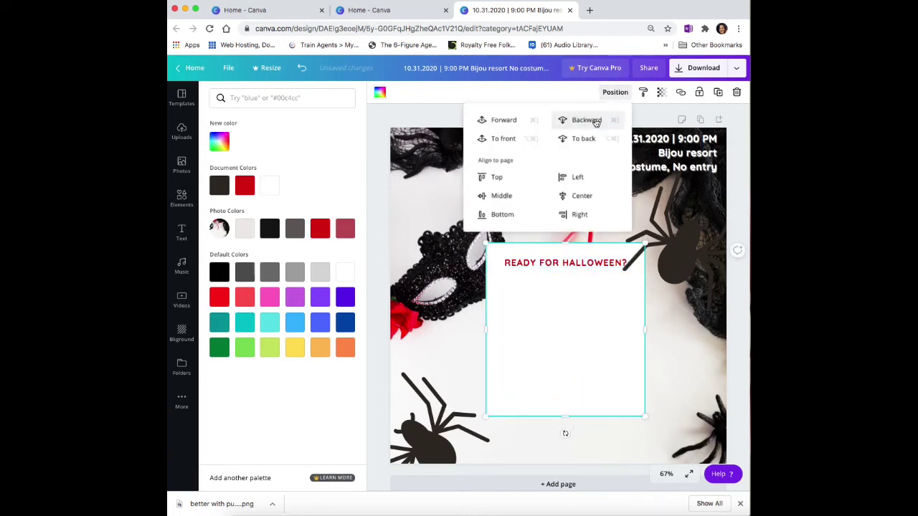
left_click(595, 123)
left_click(677, 258)
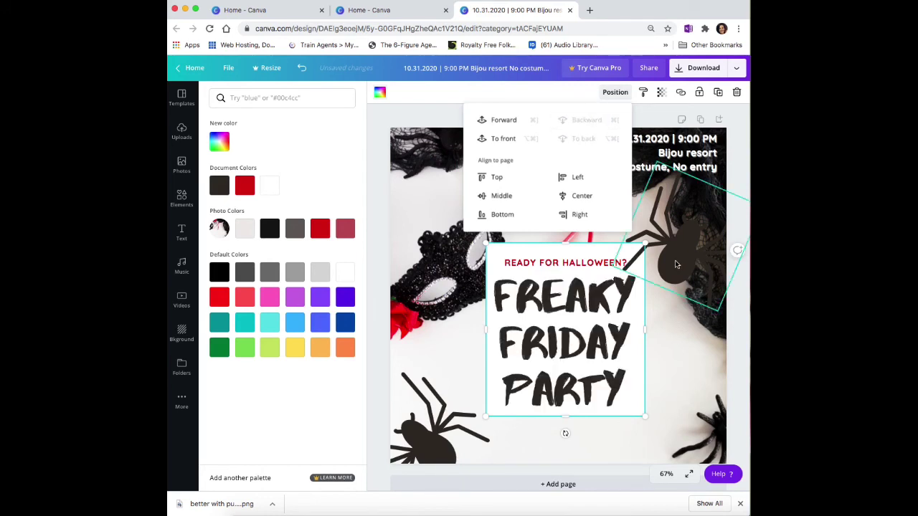
Send the upper-right spider graphic backward until it sits behind the white rectangle
left_click(615, 92)
left_click(580, 123)
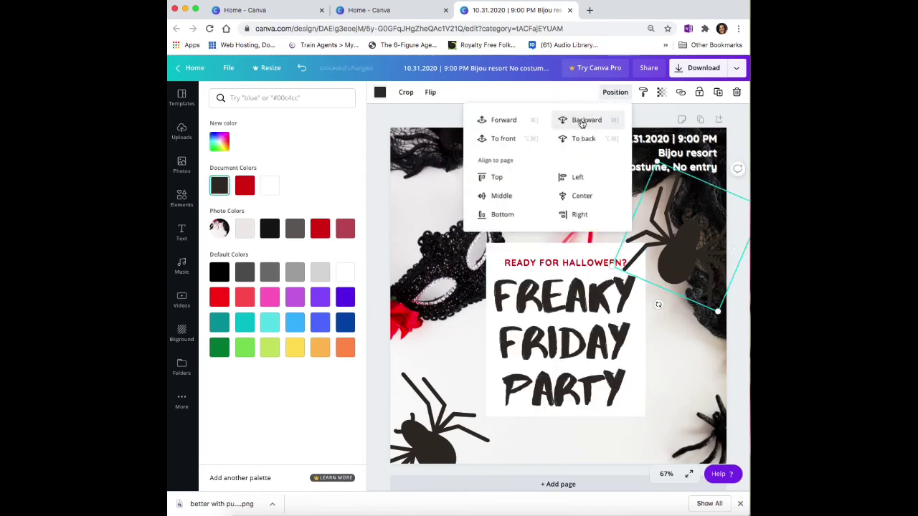
left_click(584, 127)
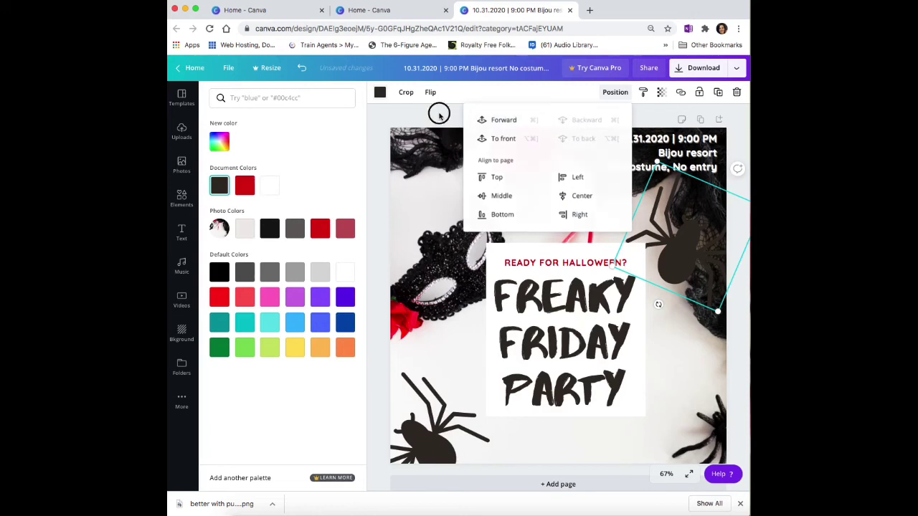
left_click(439, 115)
Set the transparency of the white rectangle behind the heading to 72
left_click(551, 252)
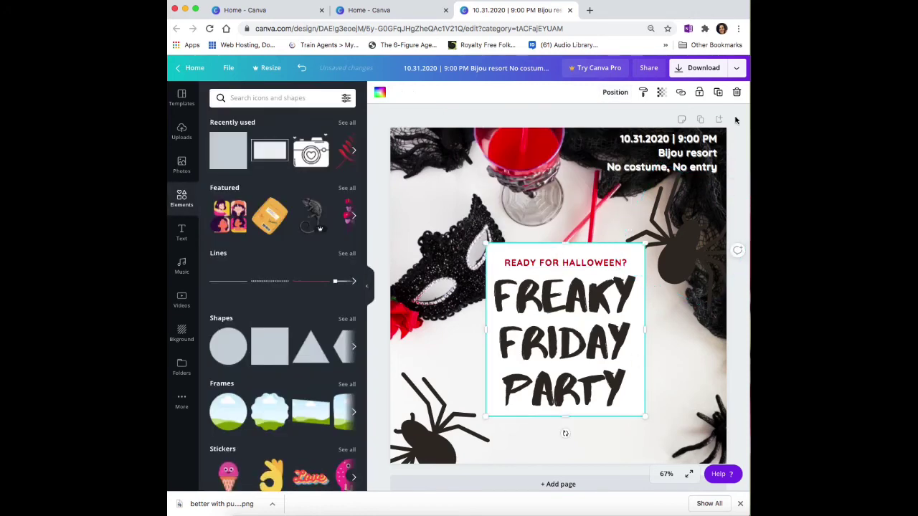
left_click(660, 94)
left_click_drag(638, 117, 617, 116)
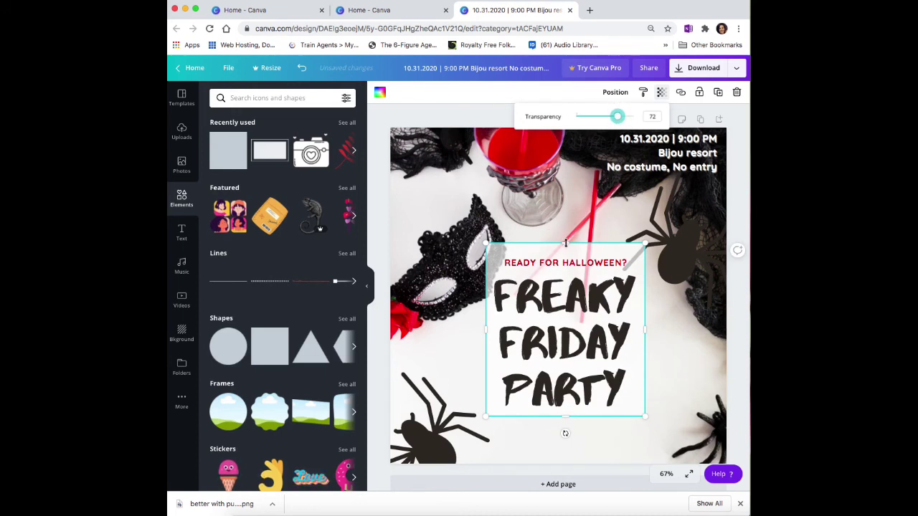
Adjust the white rectangle's upper edge to sit just above the "READY FOR HALLOWEEN?" line and nudge the rectangle slightly left
left_click_drag(566, 244, 565, 231)
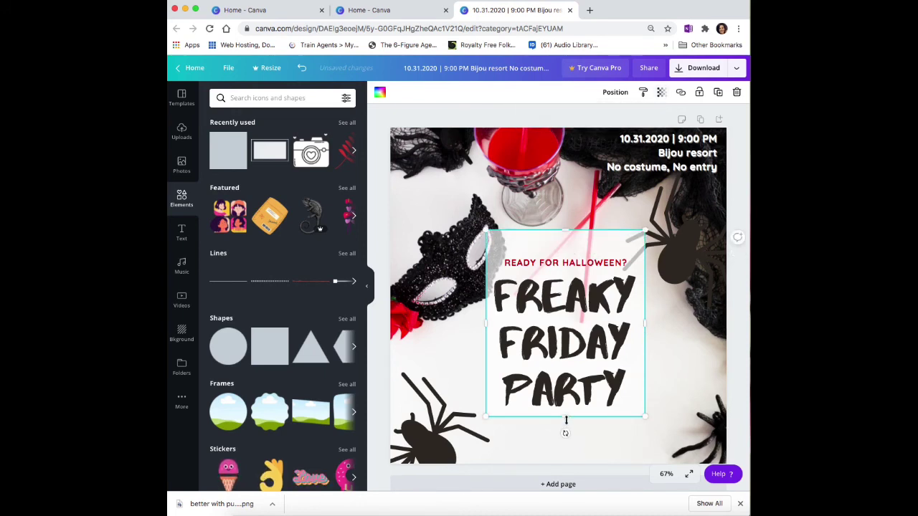
left_click_drag(565, 231, 566, 246)
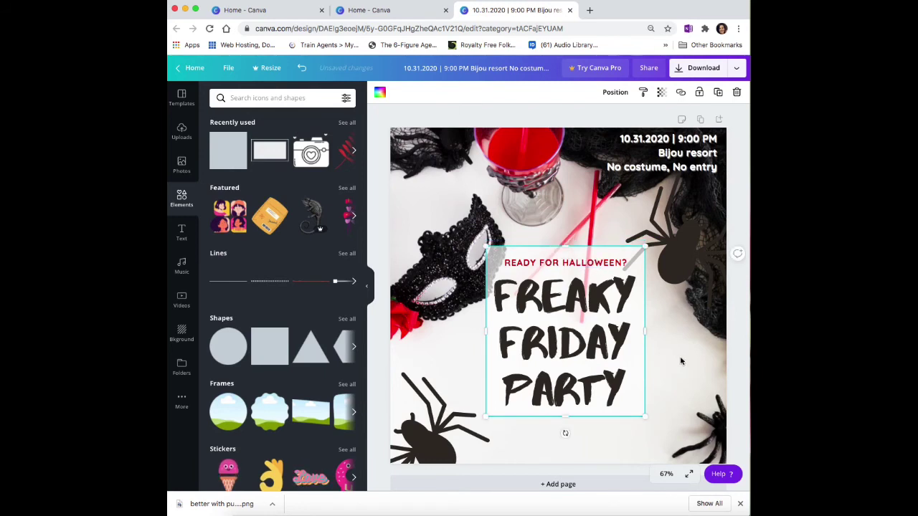
left_click(682, 361)
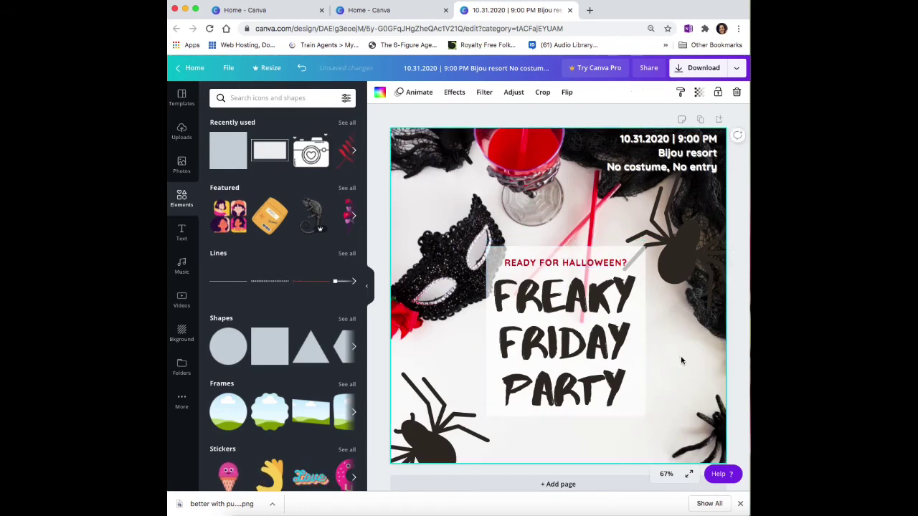
left_click(646, 370)
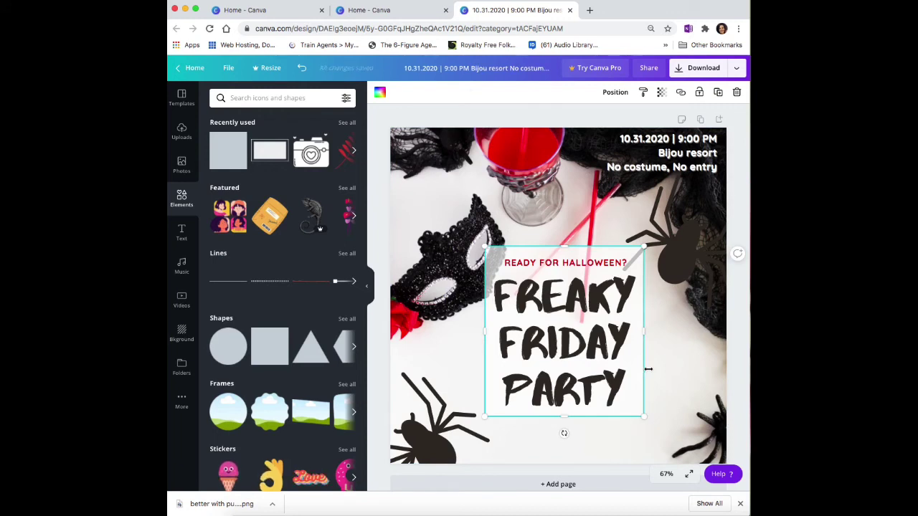
left_click(694, 371)
Delete the large spider graphics at the upper right and lower left of the design
left_click(699, 253)
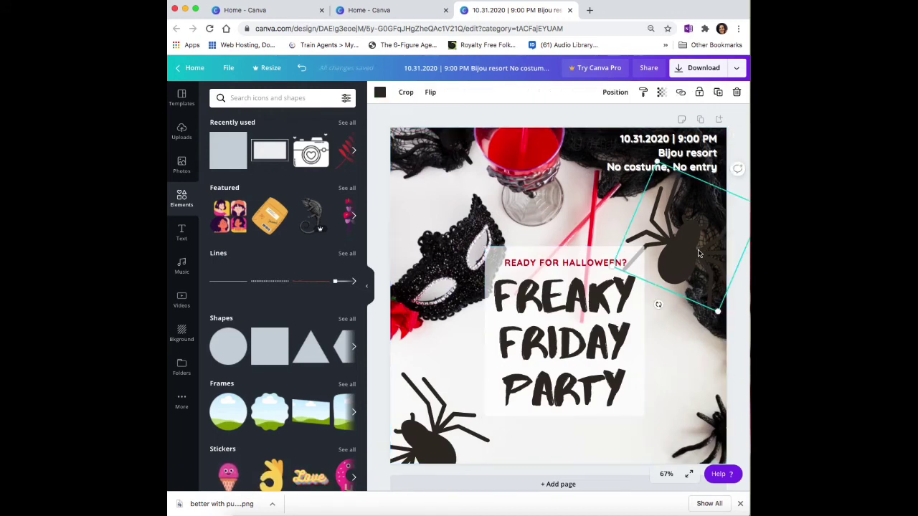
key("Delete")
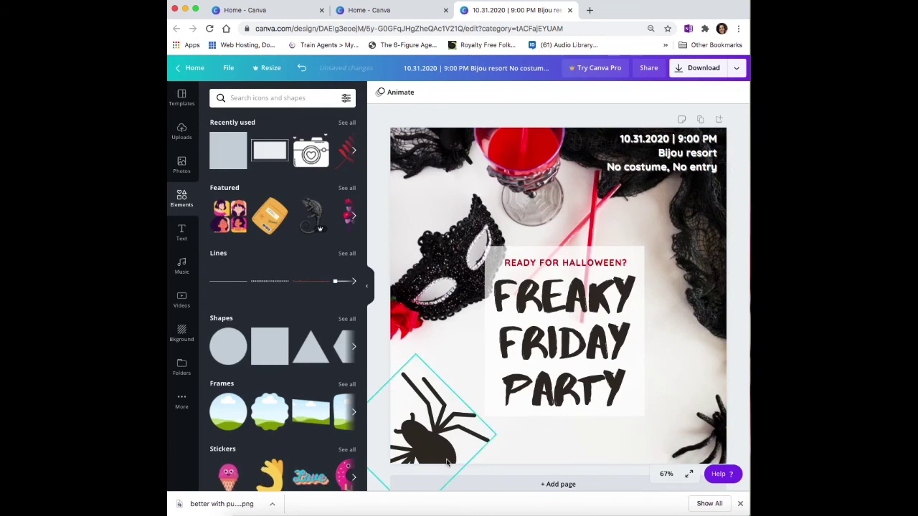
left_click(430, 427)
key("Delete")
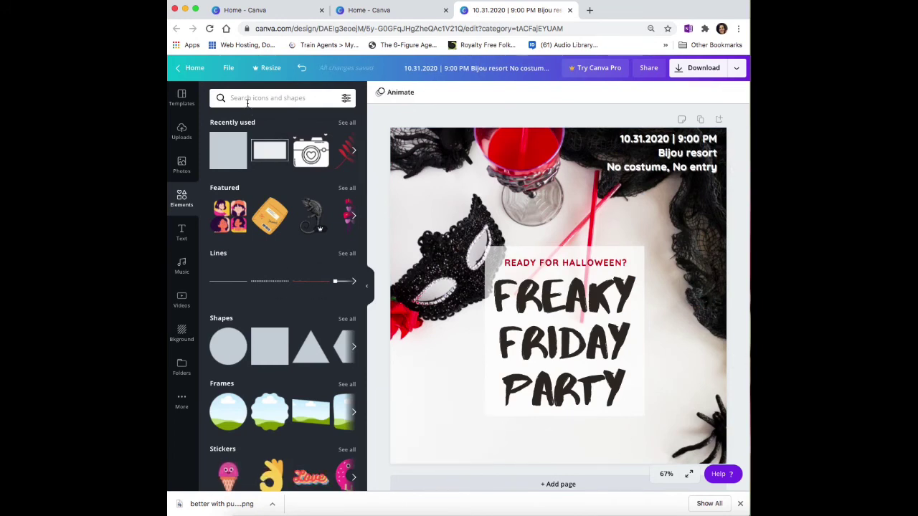
Search the elements for "glitter" and browse the graphics for a suitable decoration
left_click(248, 100)
type("glitter")
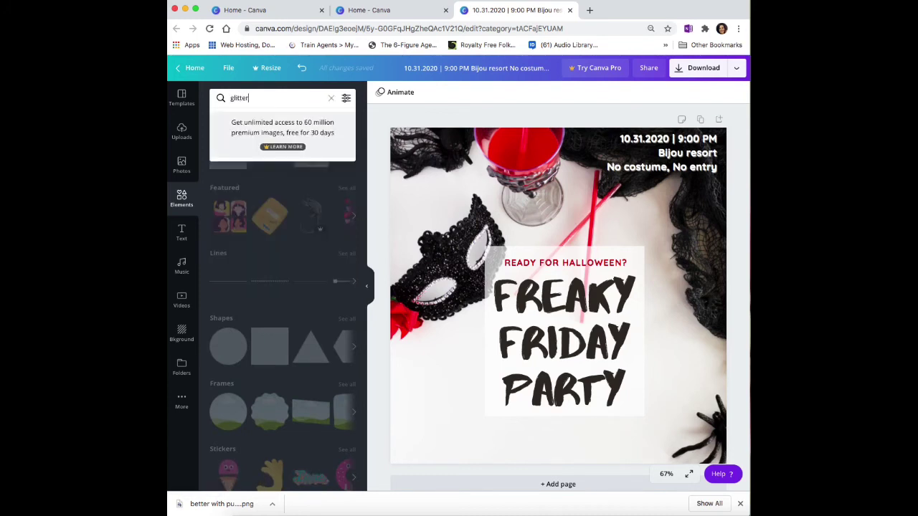
key("Return")
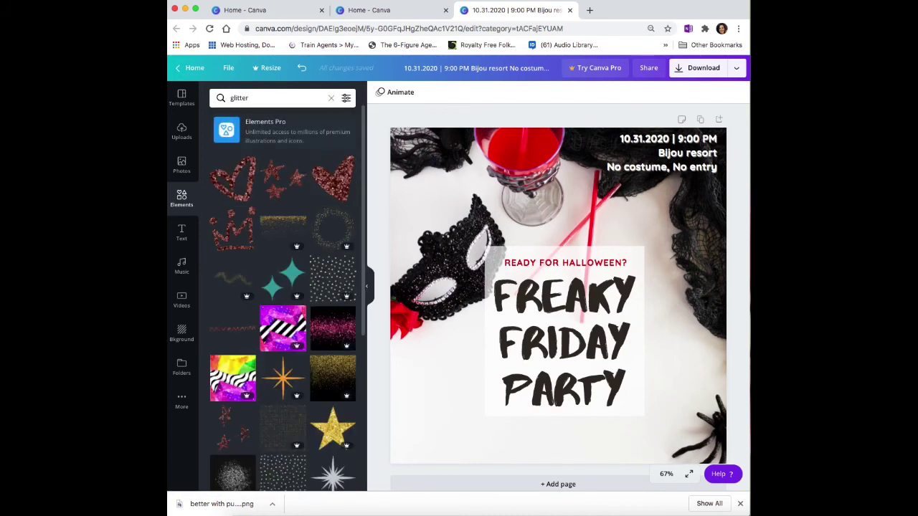
scroll(263, 310, "down", 4)
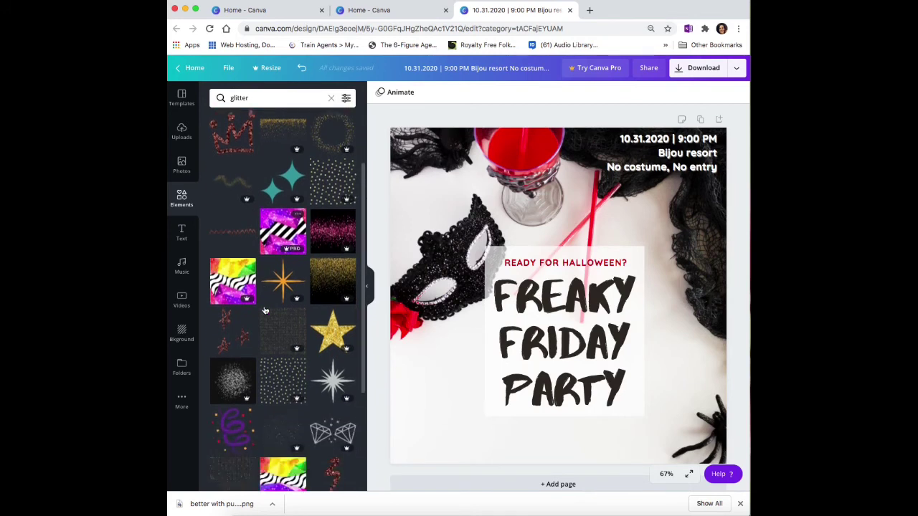
scroll(264, 310, "down", 5)
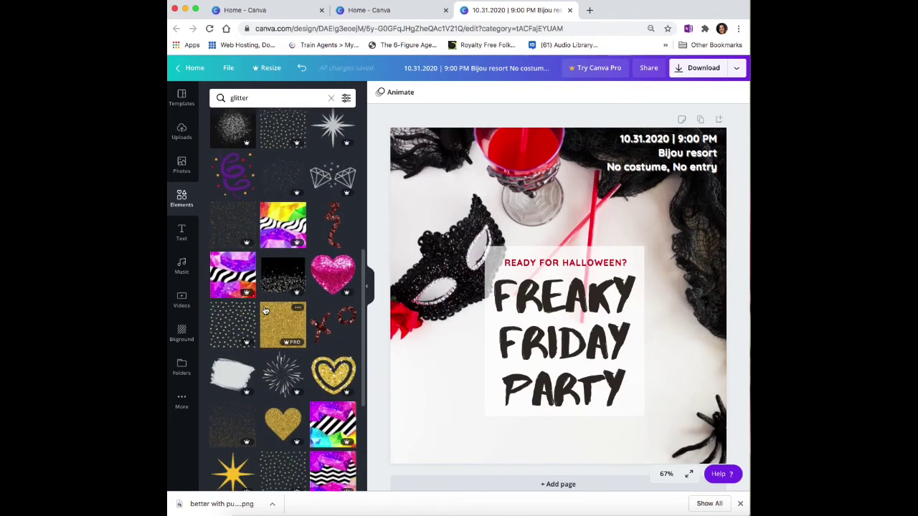
Search the elements for "dots" and add the gold confetti dots graphic to the design
left_click(256, 101)
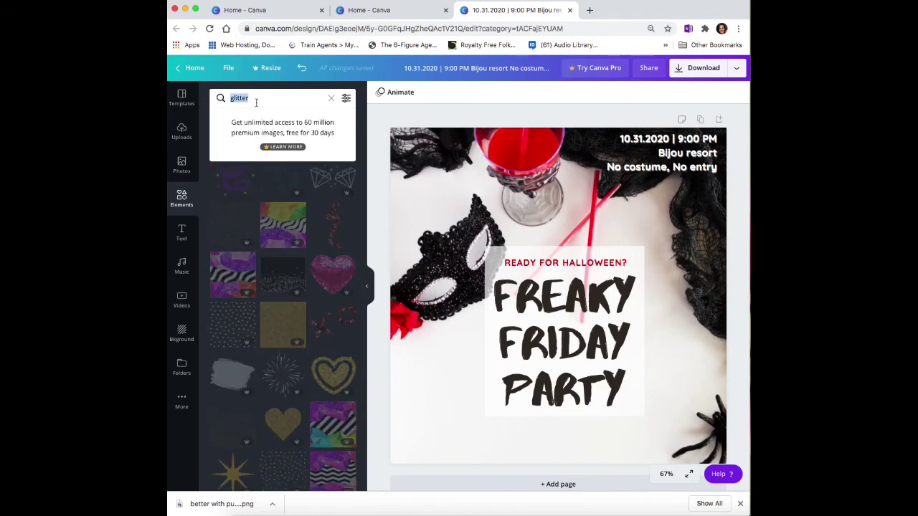
type("dots")
key("Return")
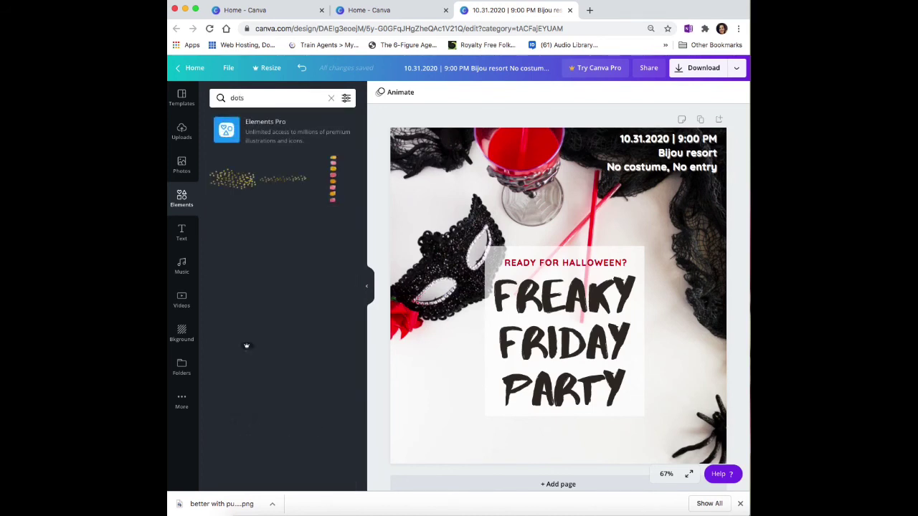
left_click(229, 189)
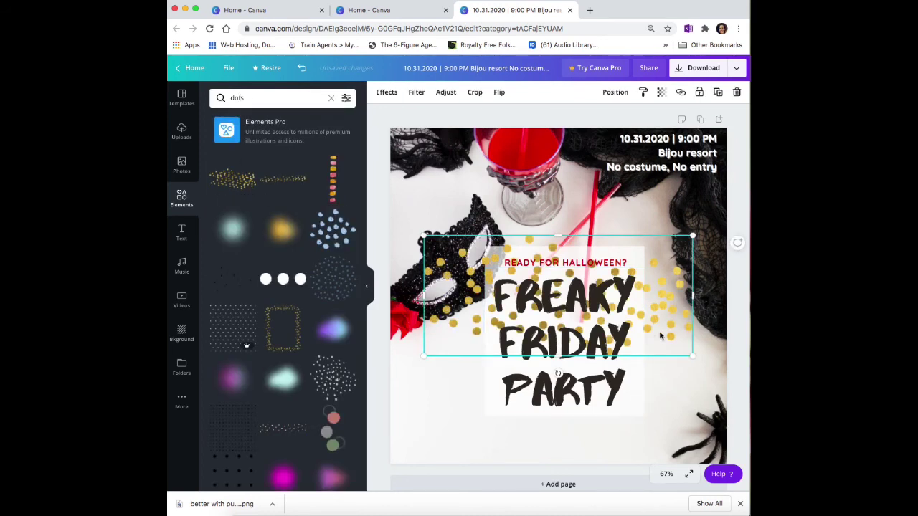
Move the gold dots graphic to the design's lower-left corner and rotate it diagonally across the corner
left_click_drag(668, 331, 588, 434)
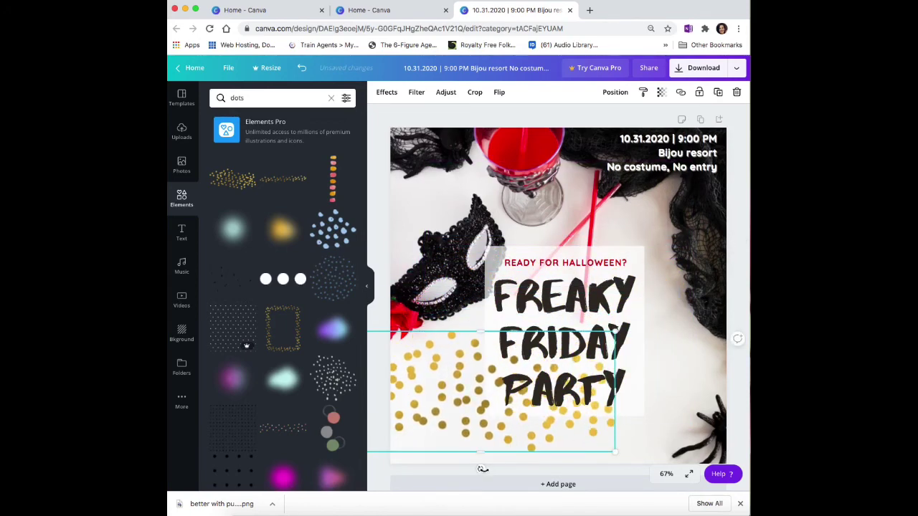
left_click_drag(483, 469, 533, 481)
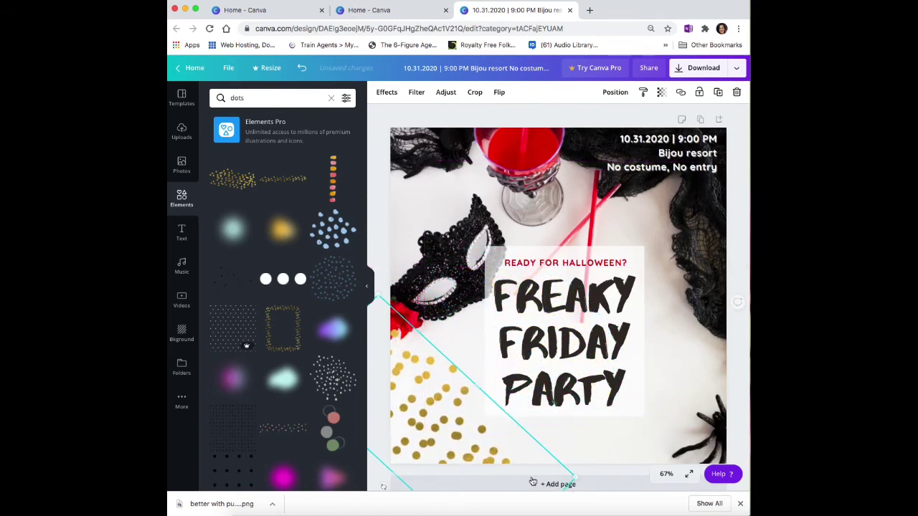
left_click_drag(487, 463, 444, 436)
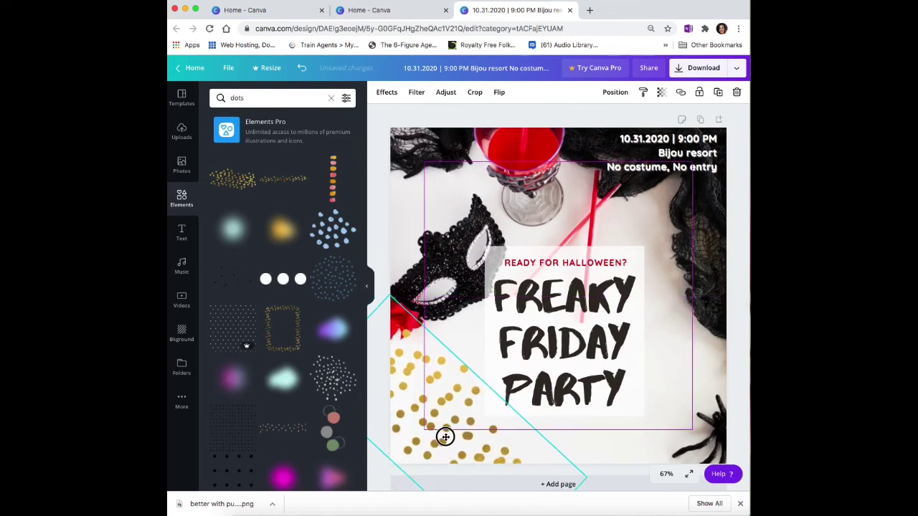
Shrink the gold dots graphic and fill the lower-left corner with overlapping copies of it
left_click_drag(590, 474, 454, 494)
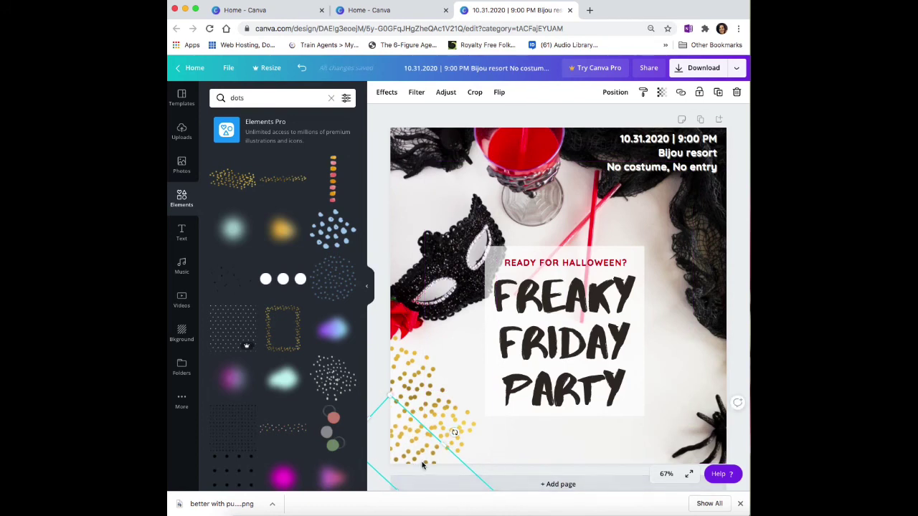
left_click_drag(427, 465, 506, 482)
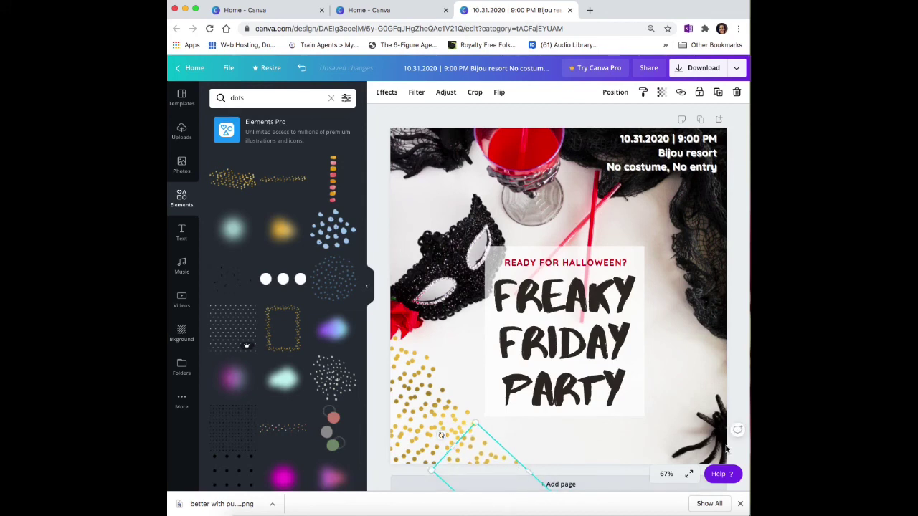
left_click(685, 398)
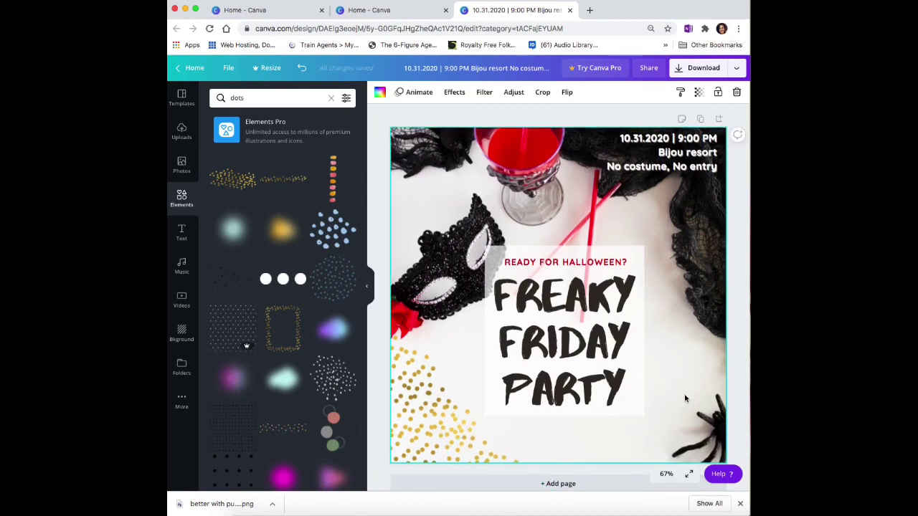
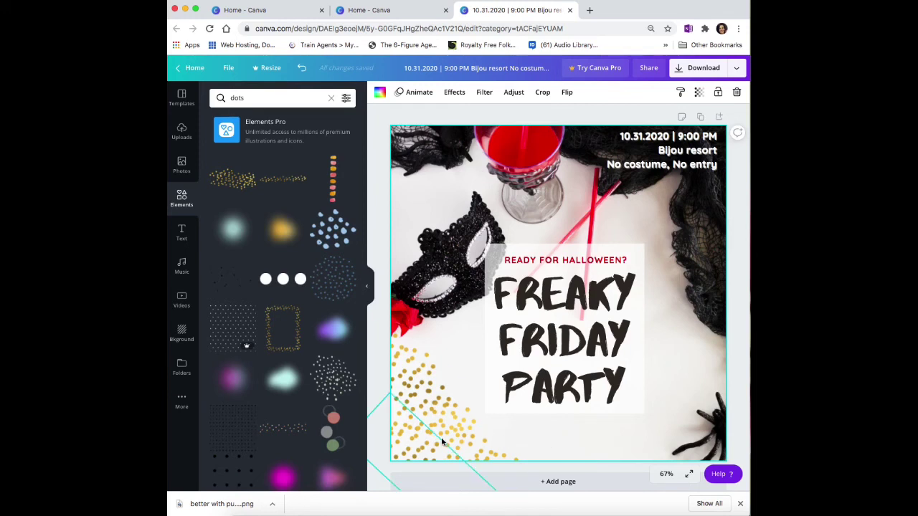
Remove all the gold dots graphics from the lower-left corner
left_click(430, 415)
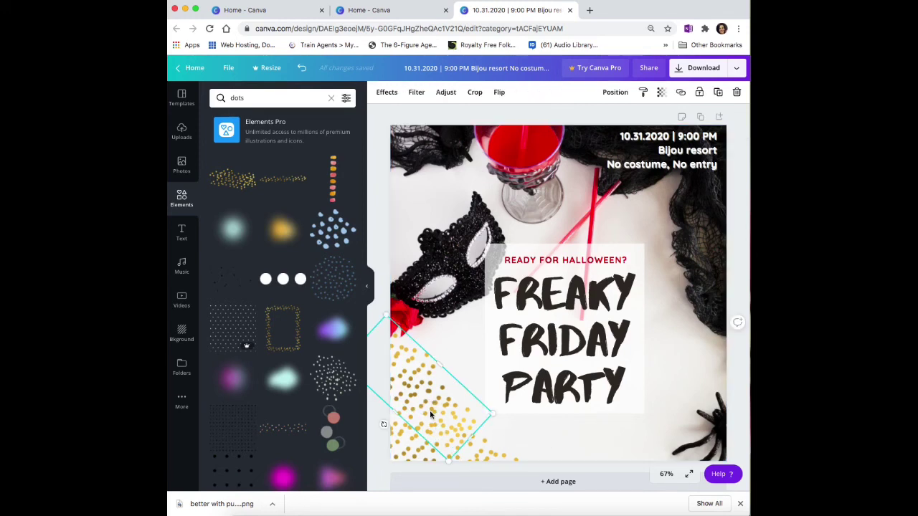
left_click_drag(430, 414, 417, 440)
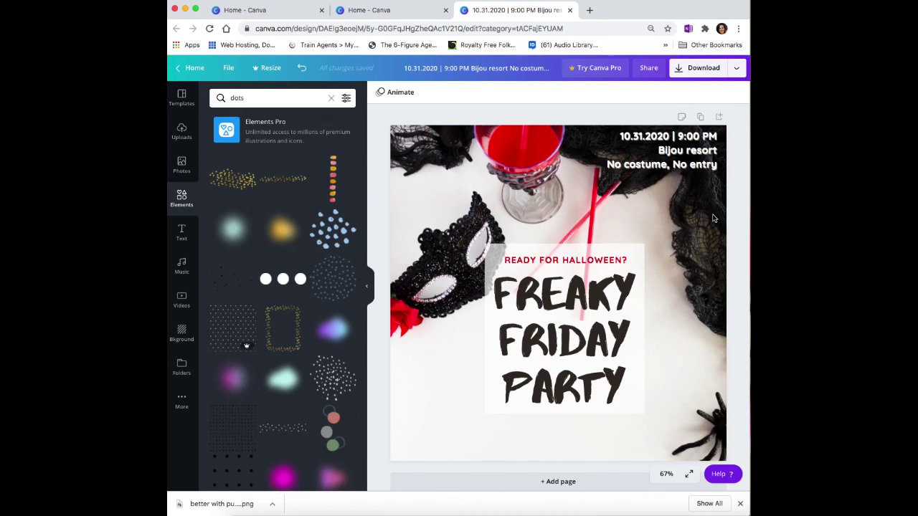
Move the event details text below the "FREAKY FRIDAY PARTY" heading and recolor it with the dark document color
left_click(693, 159)
left_click_drag(693, 159, 529, 439)
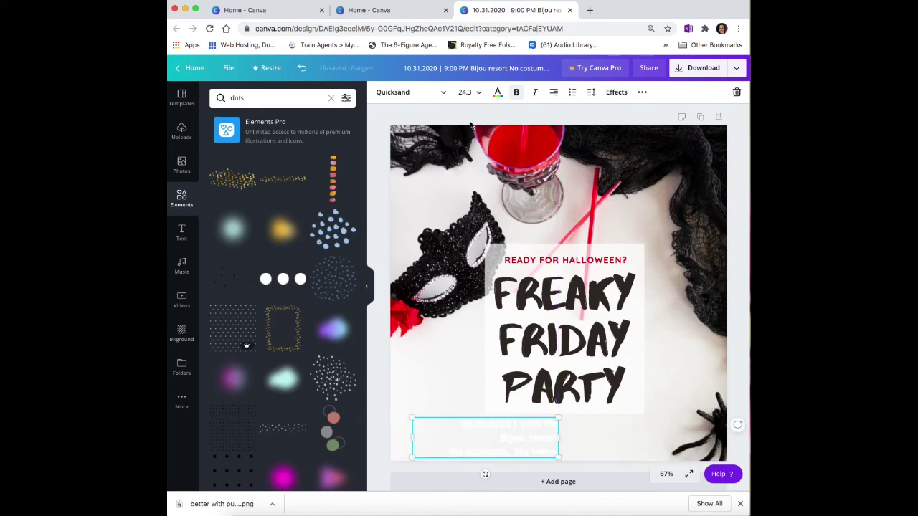
left_click(497, 93)
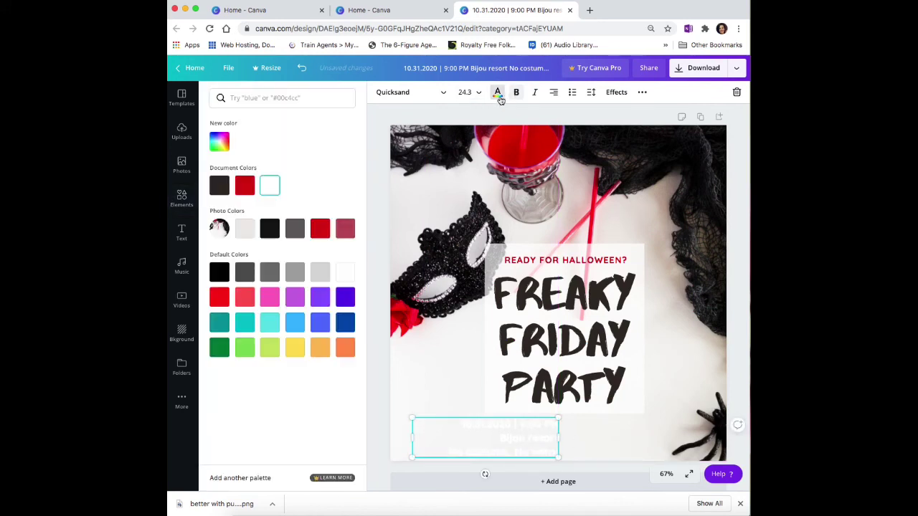
left_click(219, 186)
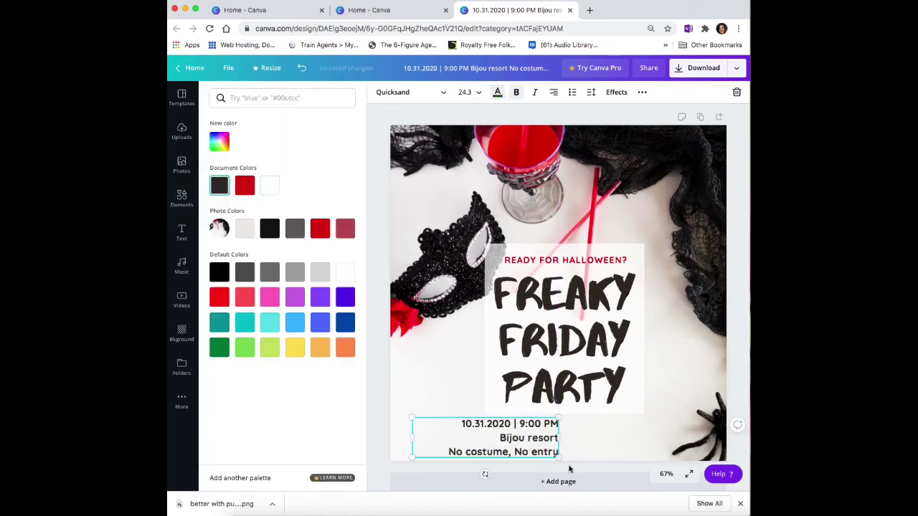
Join the event details into the single line "10.31.2020 | 9:00 PM Bijou resort No costume, No entry" and widen its text box to fit
double_click(521, 439)
left_click(501, 437)
key("BackSpace")
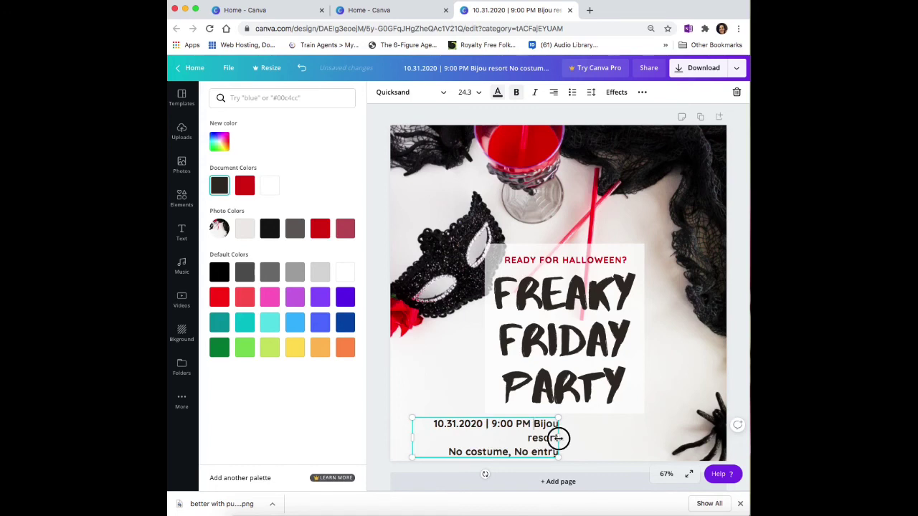
left_click_drag(558, 438, 596, 438)
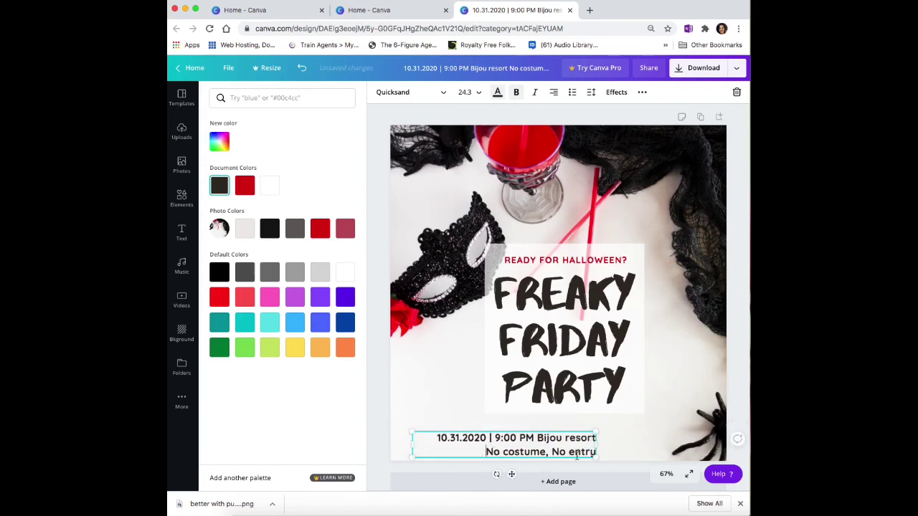
key("BackSpace")
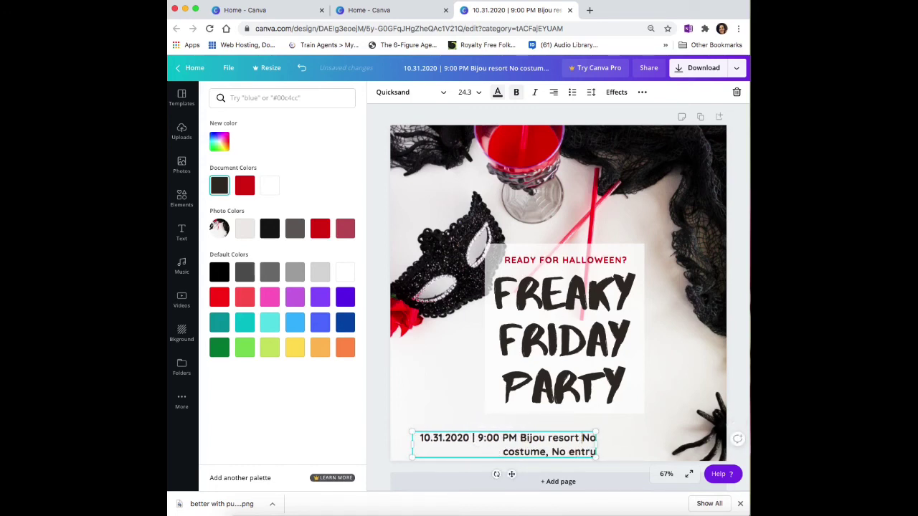
left_click_drag(595, 445, 694, 444)
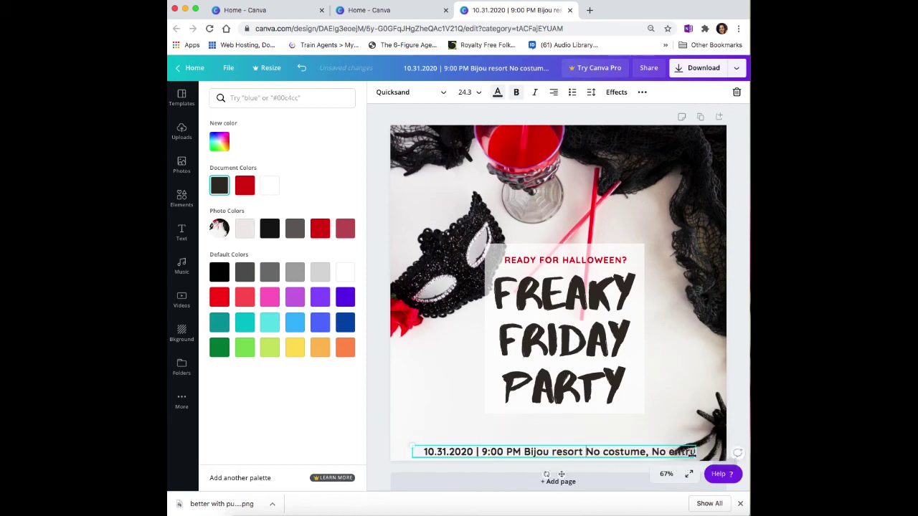
left_click(542, 457)
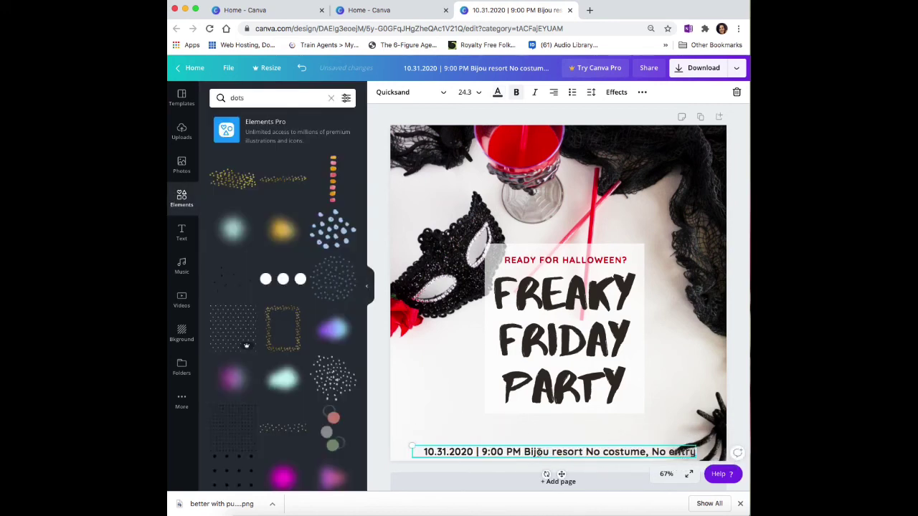
Move the single-line event details text up to just below the translucent heading backdrop
left_click(462, 415)
left_click_drag(544, 453, 552, 430)
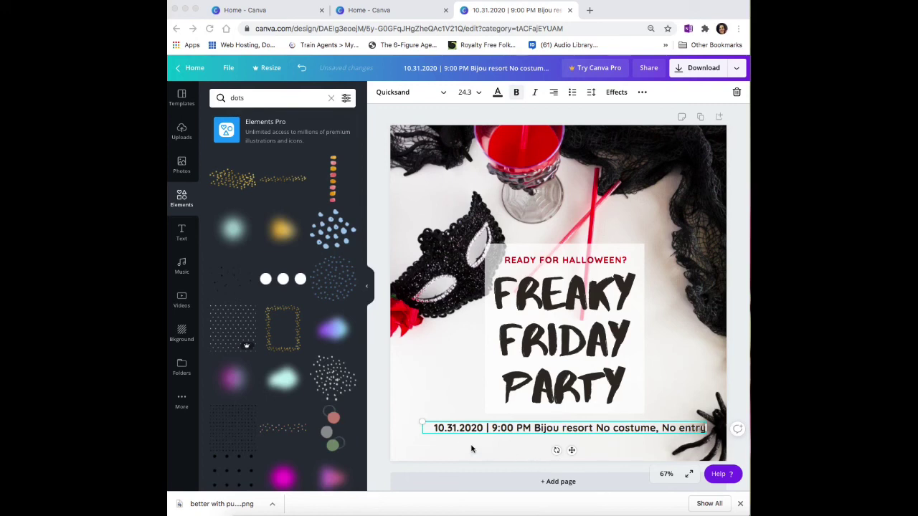
left_click(430, 397)
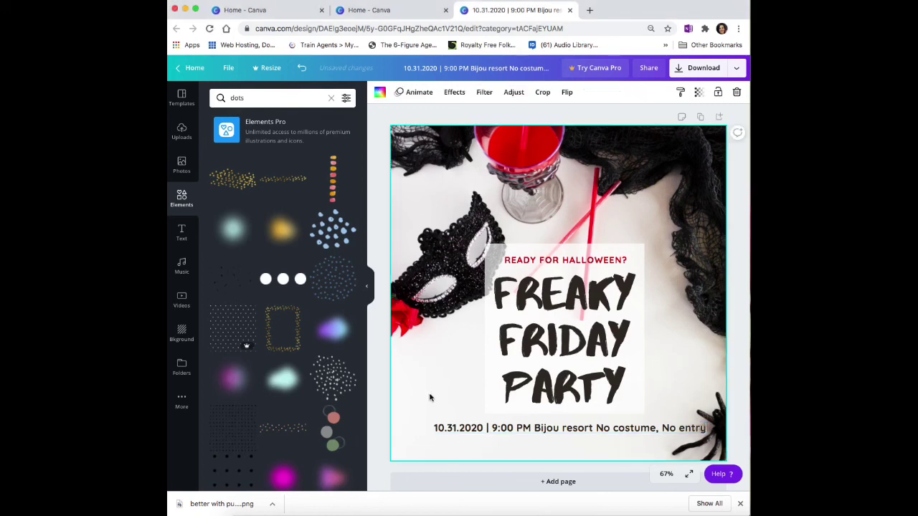
left_click(742, 428)
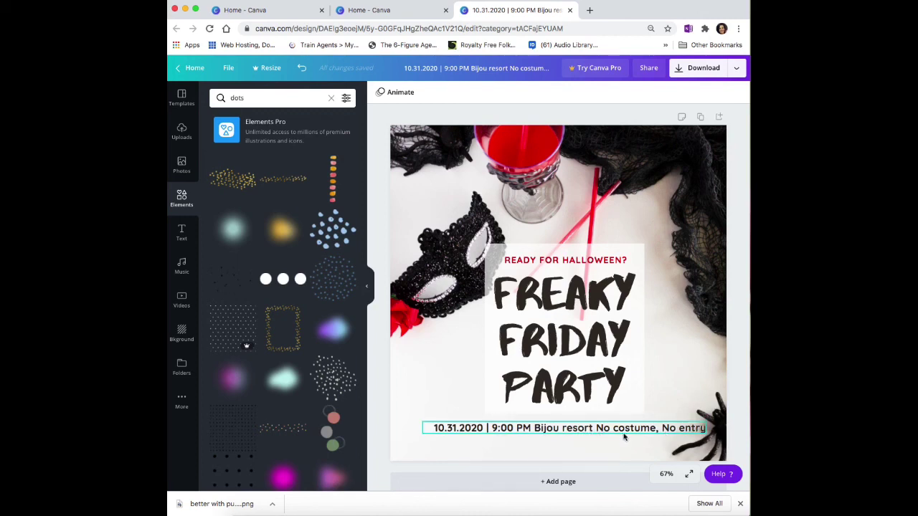
left_click(538, 429)
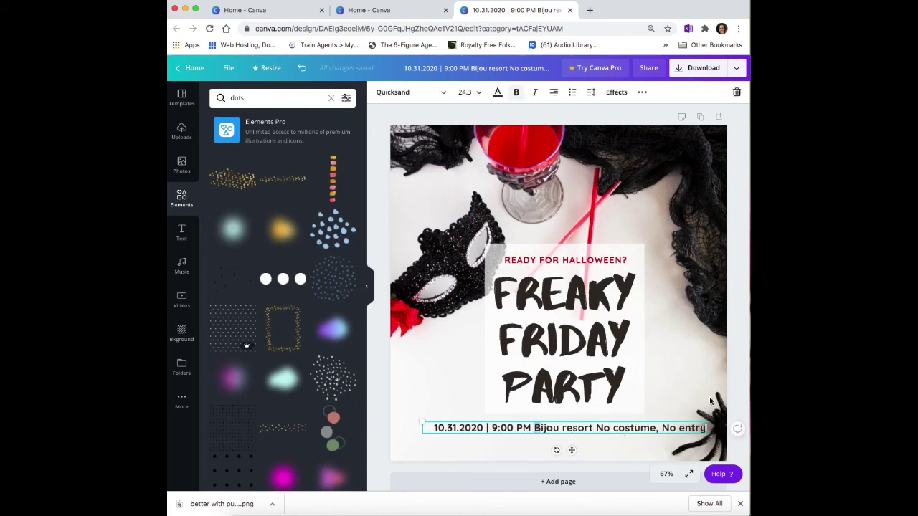
left_click(733, 400)
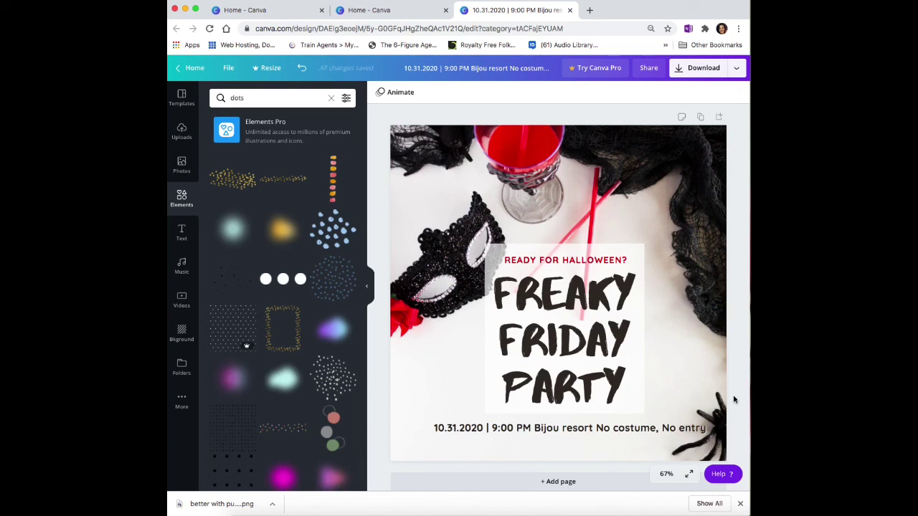
Break the event details before "No costume, No entry" into a second line and center that line
left_click(599, 428)
left_click(599, 428)
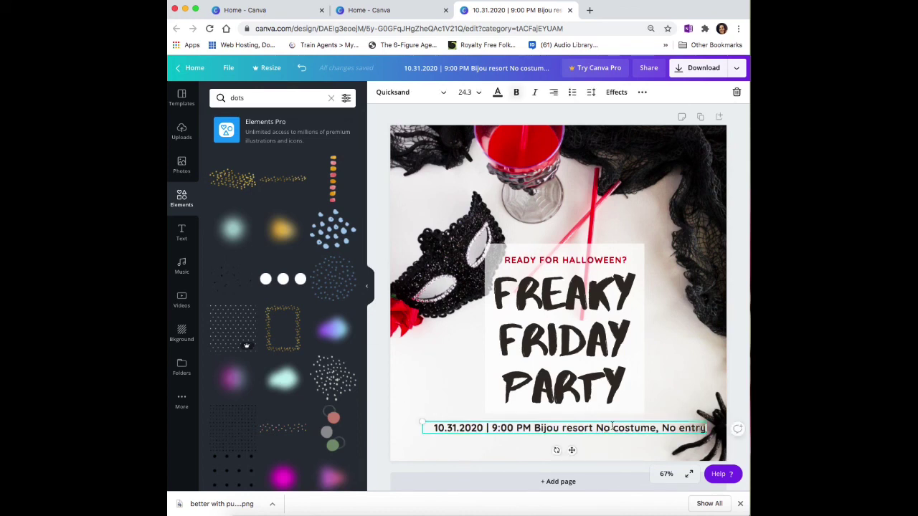
key("Return")
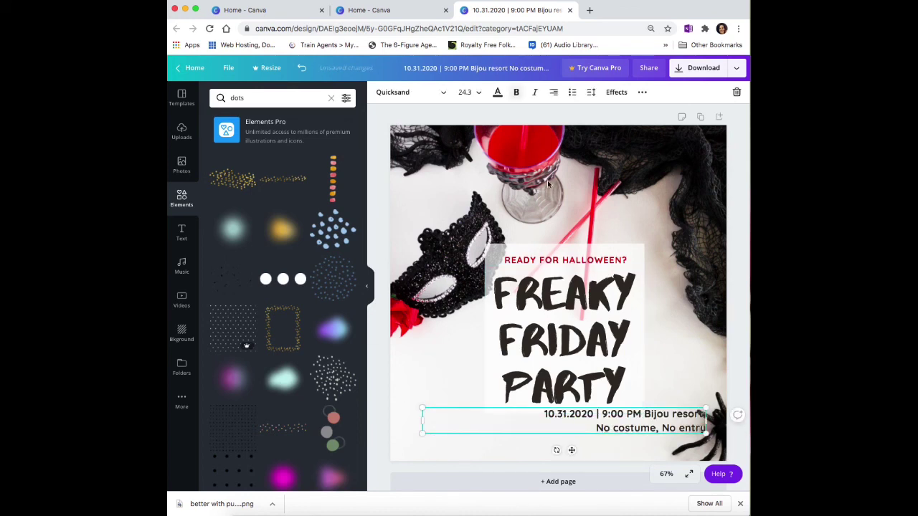
left_click(554, 92)
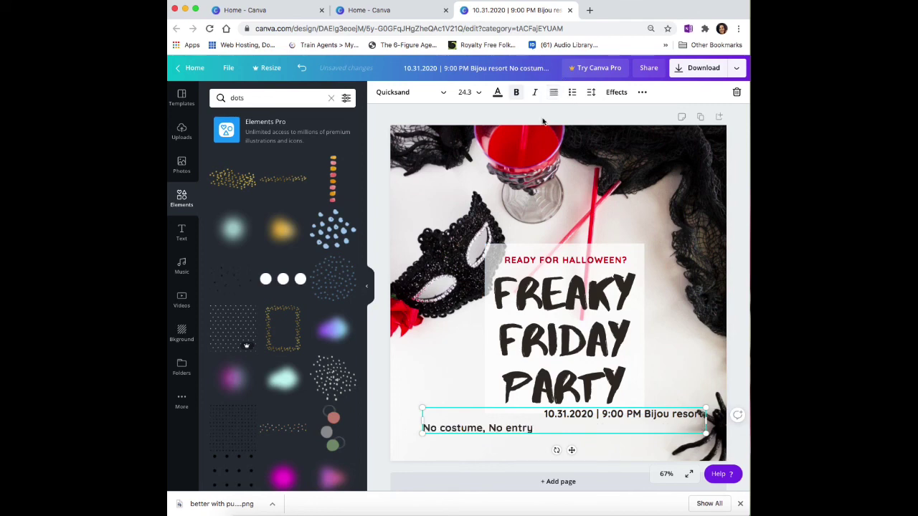
left_click(553, 92)
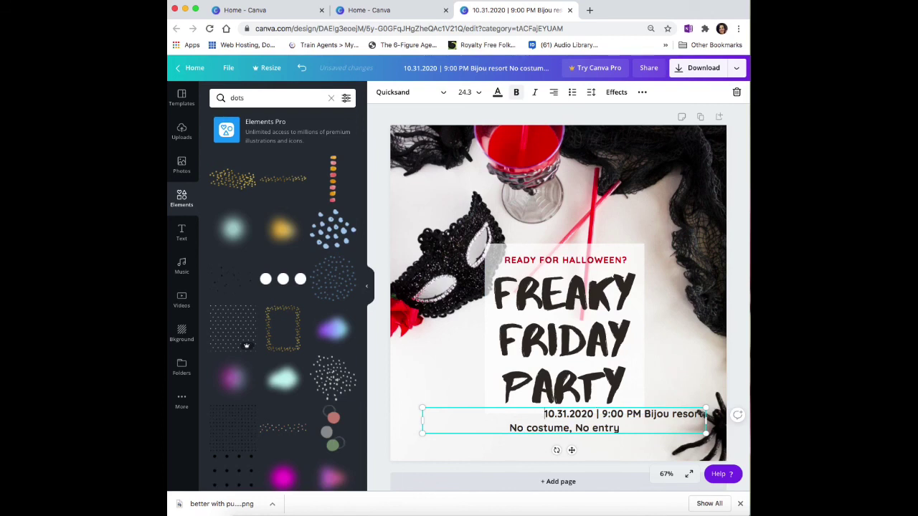
left_click(462, 424)
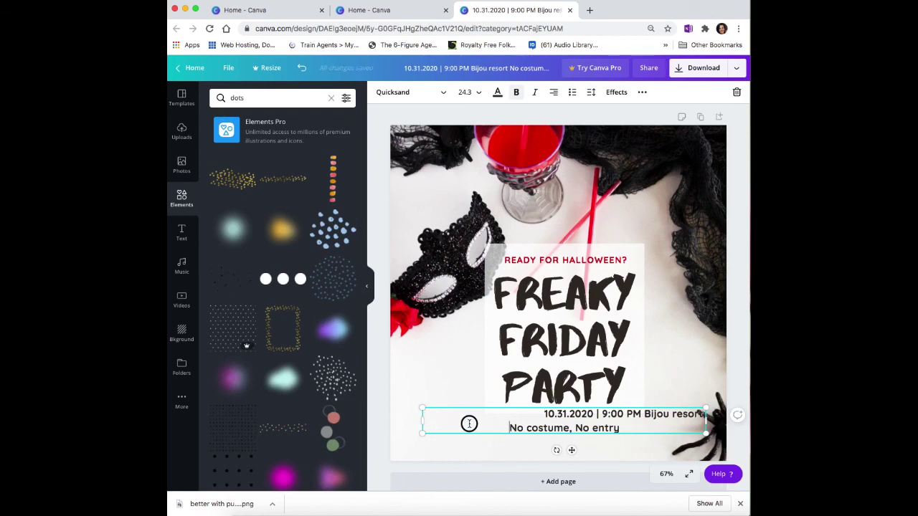
Narrow the event details text box to fit under the heading backdrop and recolor its text with the dark red of "READY FOR HALLOWEEN?"
left_click_drag(421, 420, 542, 426)
left_click(682, 396)
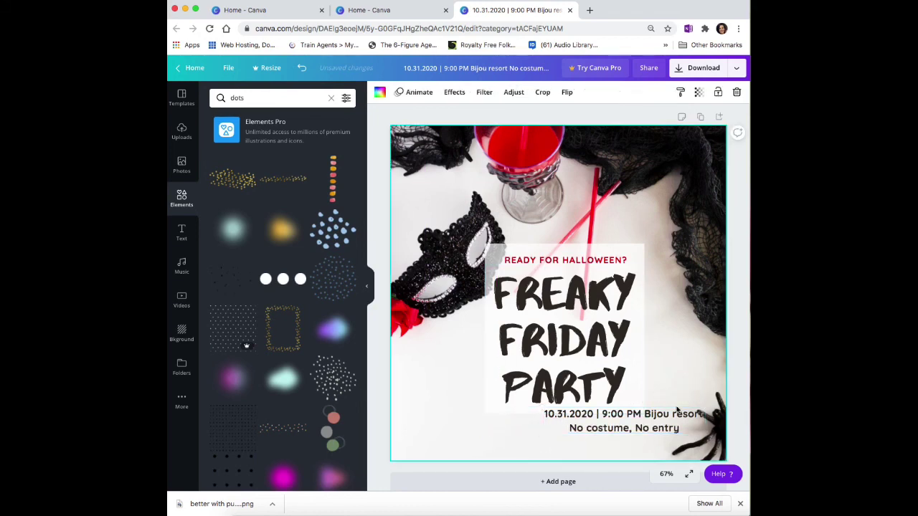
left_click_drag(638, 429, 582, 440)
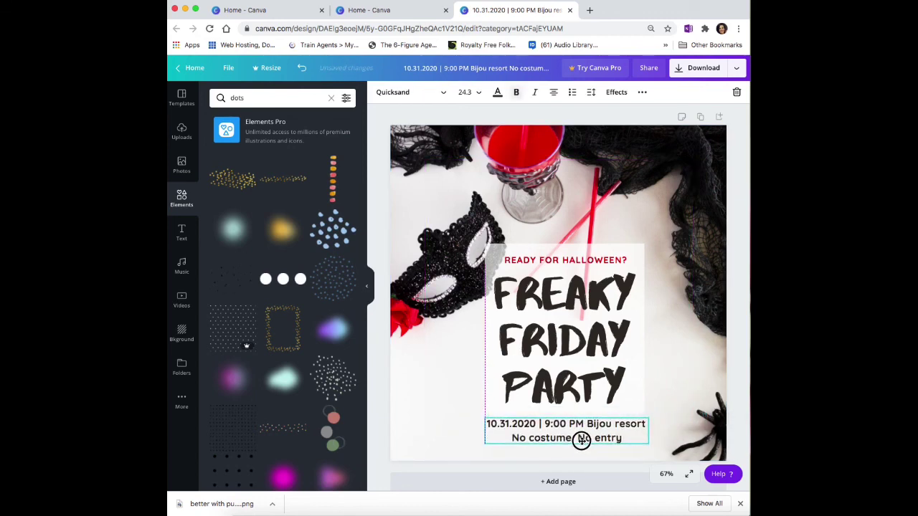
left_click_drag(581, 440, 581, 444)
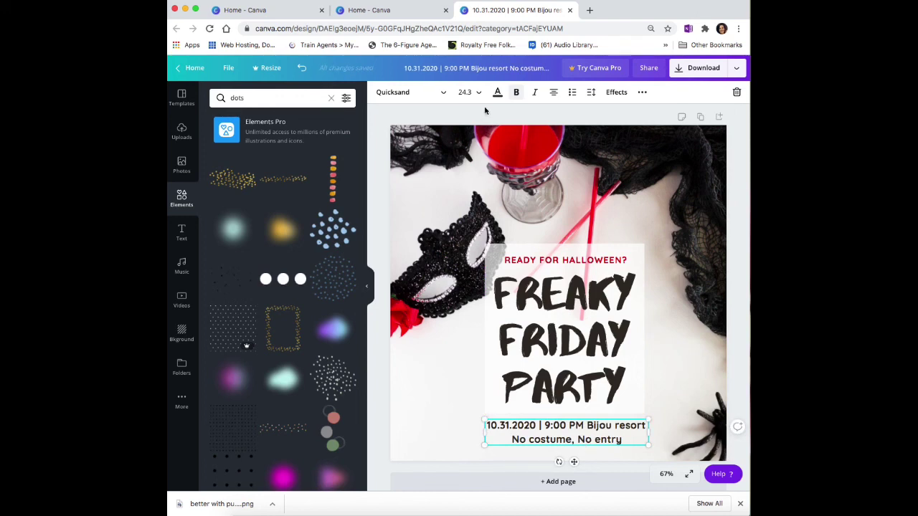
left_click(497, 92)
left_click(252, 195)
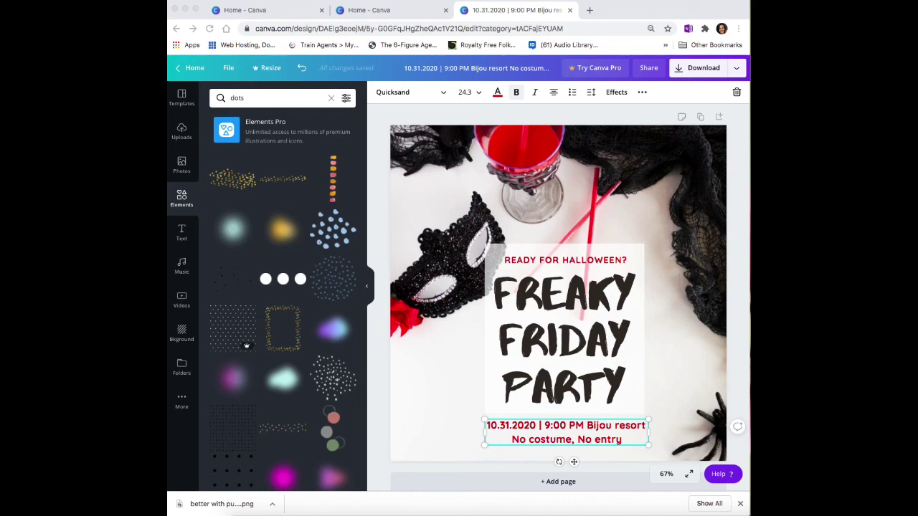
Shift the background photo to the left within its crop to bring the lower-right spider further into the design
double_click(712, 302)
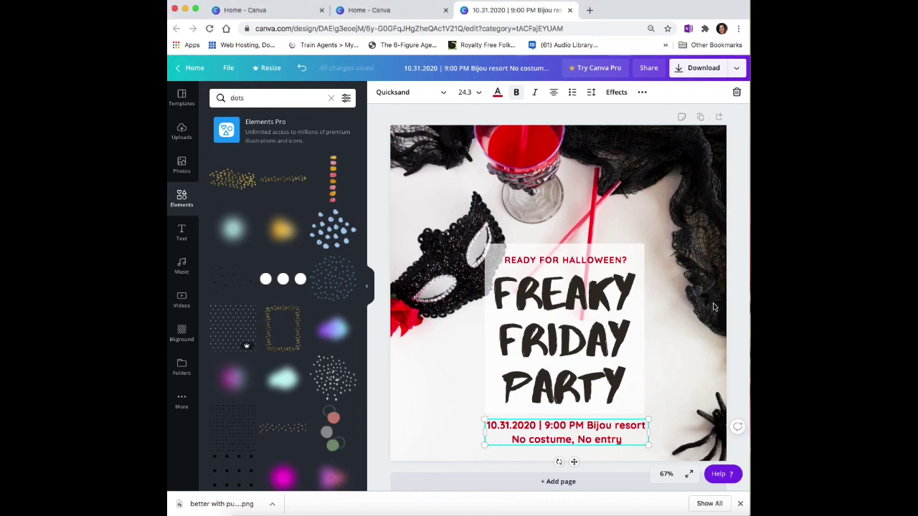
left_click_drag(701, 293, 659, 254)
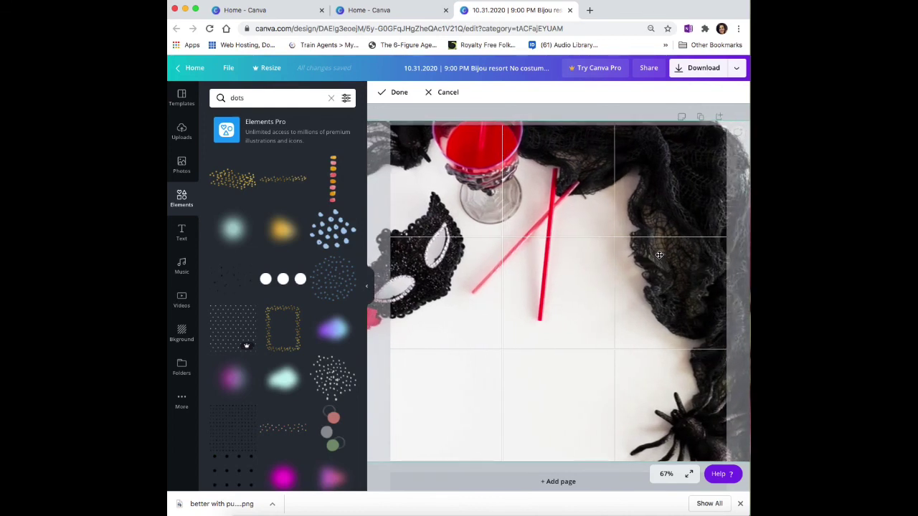
left_click(396, 93)
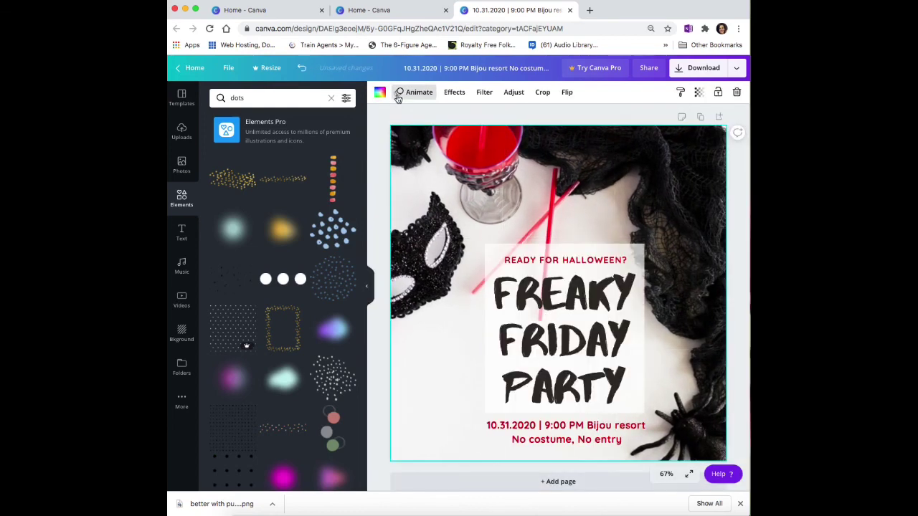
Nudge the background photo back to the right in small increments to reveal more of the black mask and the upper-left spider
double_click(424, 145)
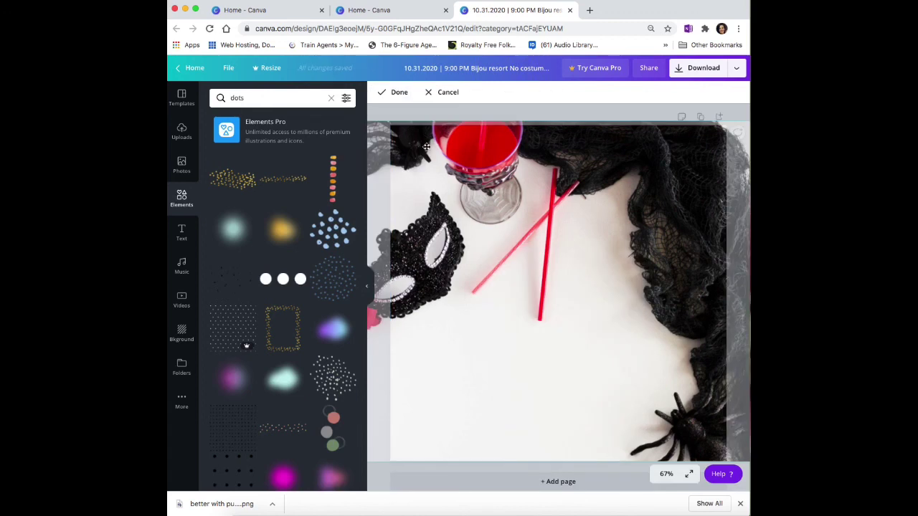
left_click_drag(426, 158, 436, 158)
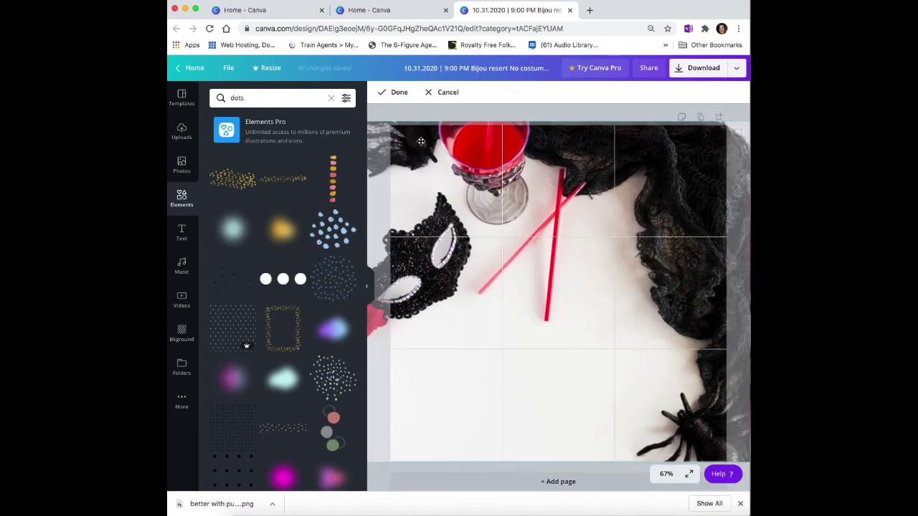
left_click(395, 94)
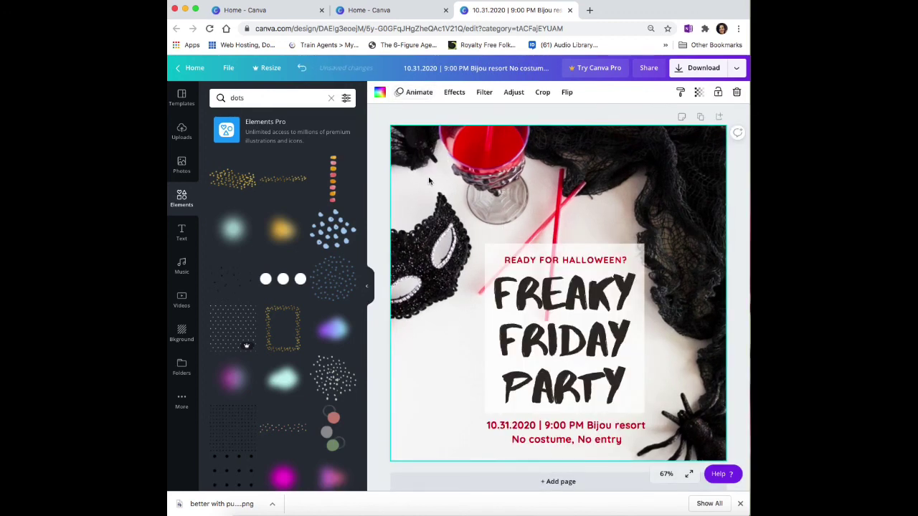
double_click(425, 178)
left_click_drag(423, 166, 431, 166)
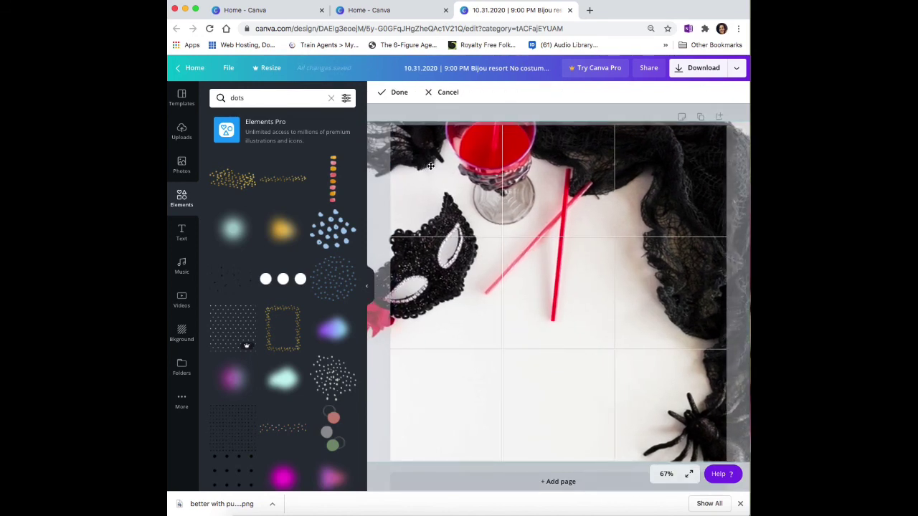
left_click(396, 92)
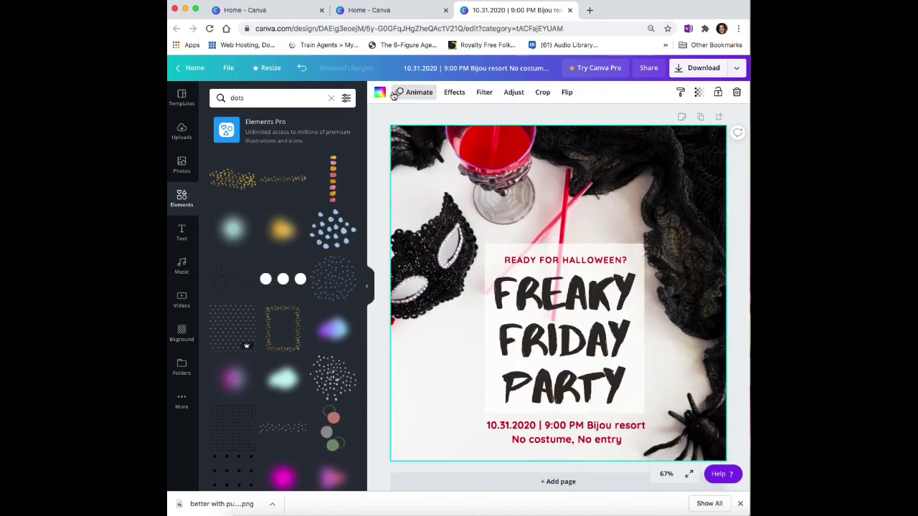
double_click(428, 184)
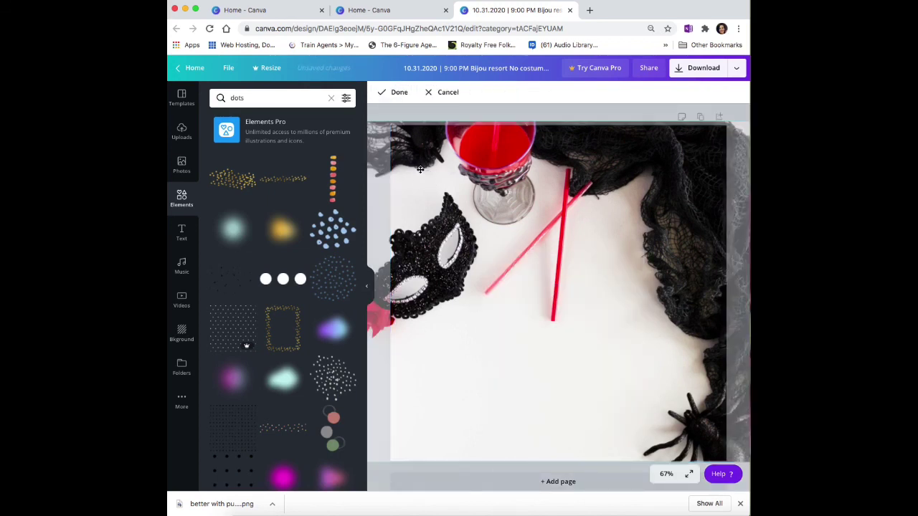
left_click_drag(422, 165, 430, 167)
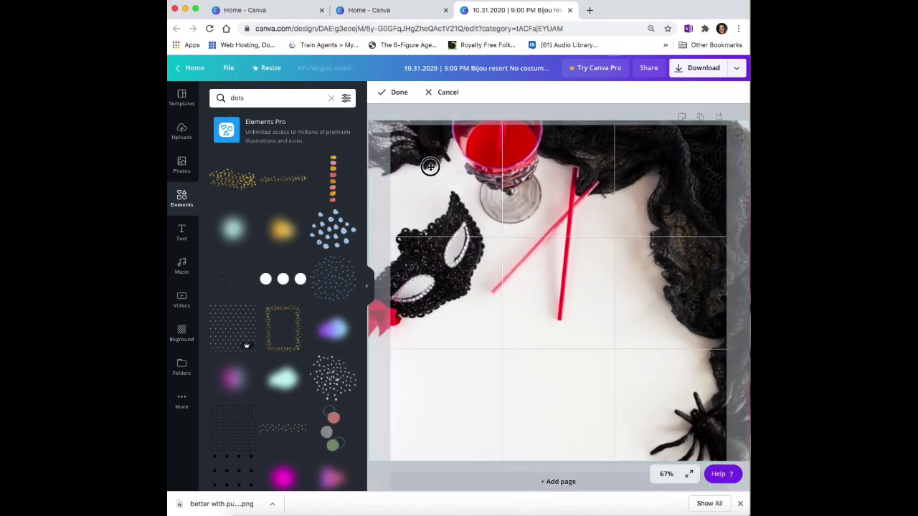
left_click(393, 92)
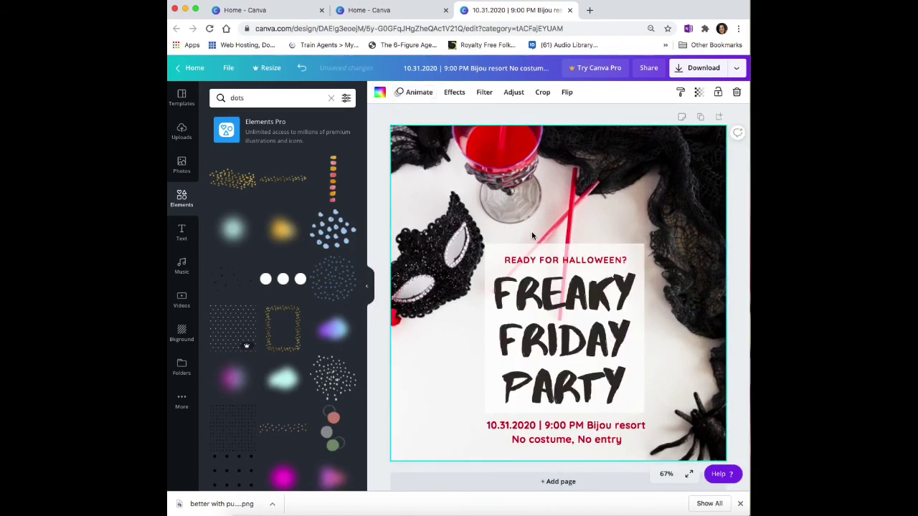
left_click(748, 263)
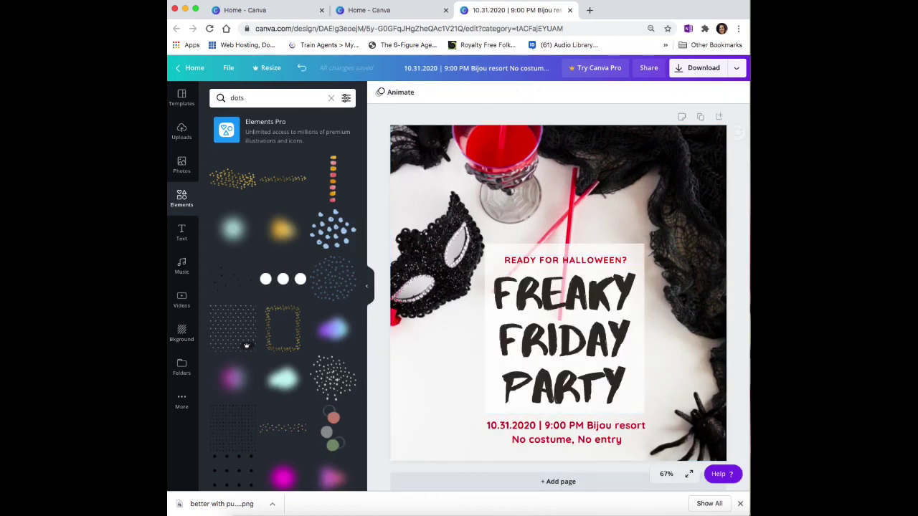
Download the finished design as a PNG at 1080 x 1080 px
left_click(707, 70)
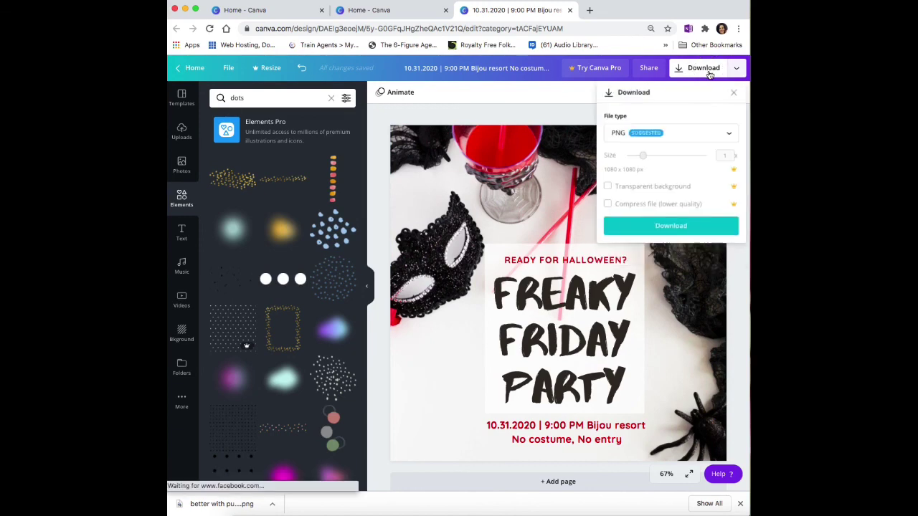
left_click(688, 226)
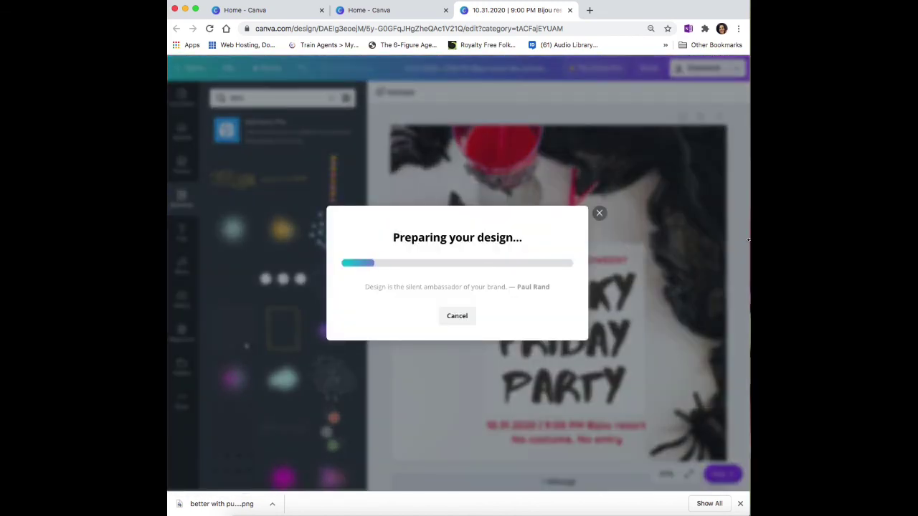